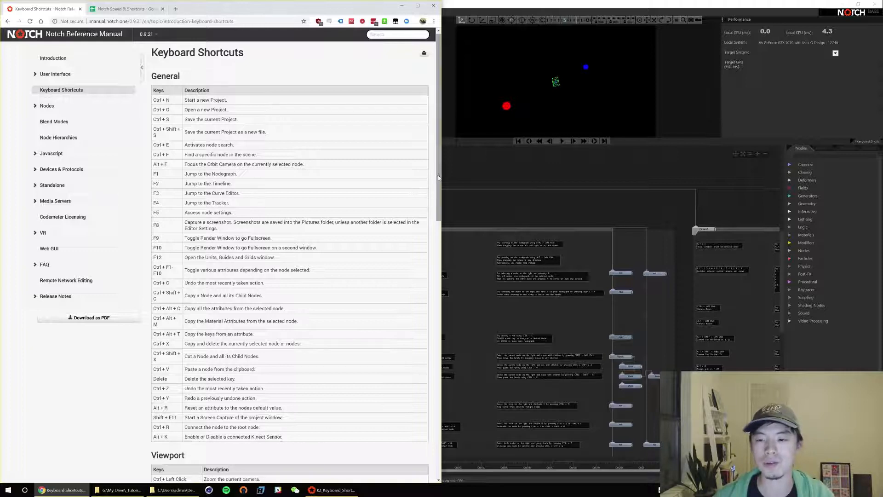
Switch to Notch Builder and look over the keyboard shortcut groups in the nodegraph, ending at the root node and first group.
left_click(459, 176)
left_click_drag(577, 179, 480, 214, "alt")
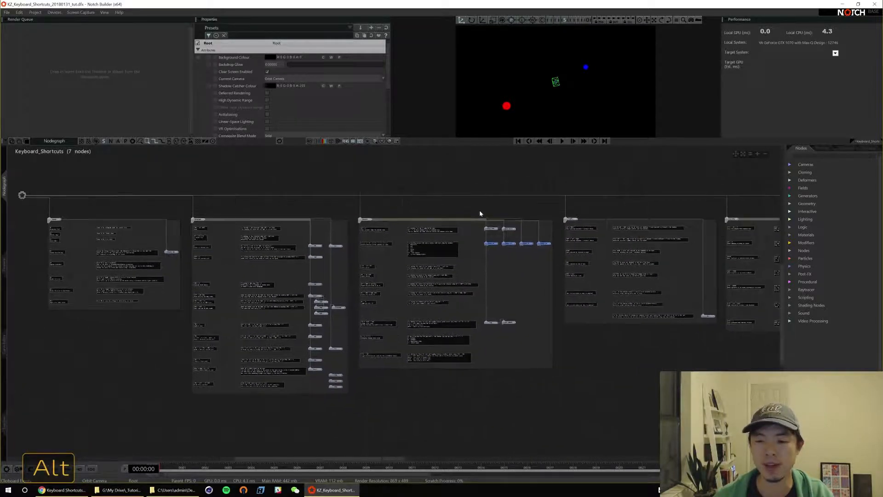
mouse_move(621, 210)
left_mouse_down("alt")
mouse_move(473, 208)
mouse_move(563, 204)
left_mouse_up("alt")
left_click_drag(474, 205, 584, 207, "alt")
left_click_drag(423, 206, 542, 202, "alt")
left_click_drag(374, 205, 511, 205, "alt")
left_click_drag(309, 200, 368, 205, "alt")
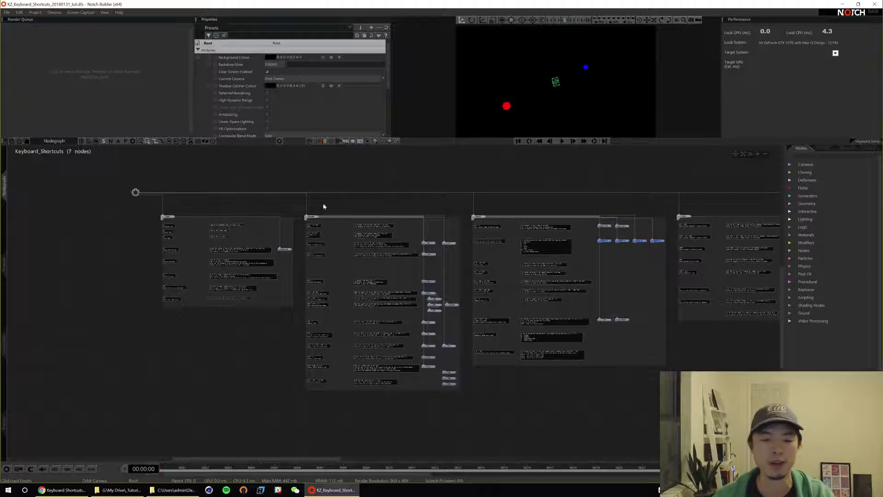
left_click_drag(287, 201, 311, 204, "alt")
left_click_drag(283, 206, 308, 206, "ctrl")
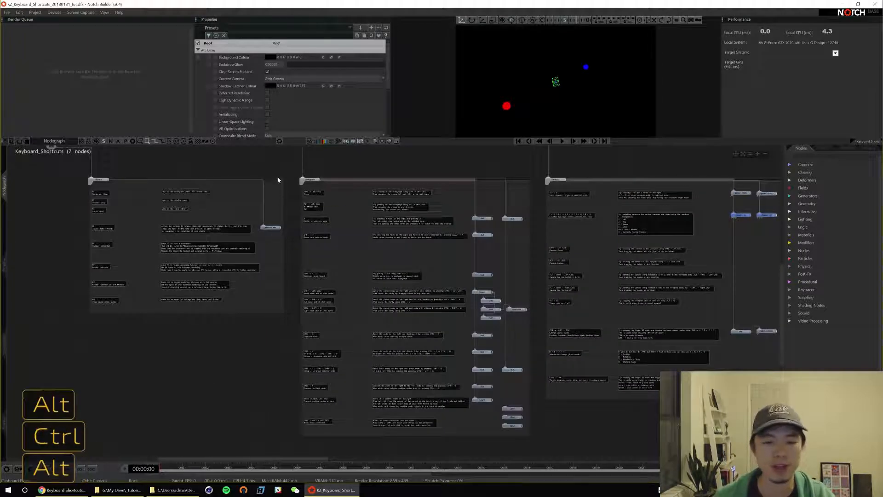
left_click_drag(273, 168, 303, 207, "alt")
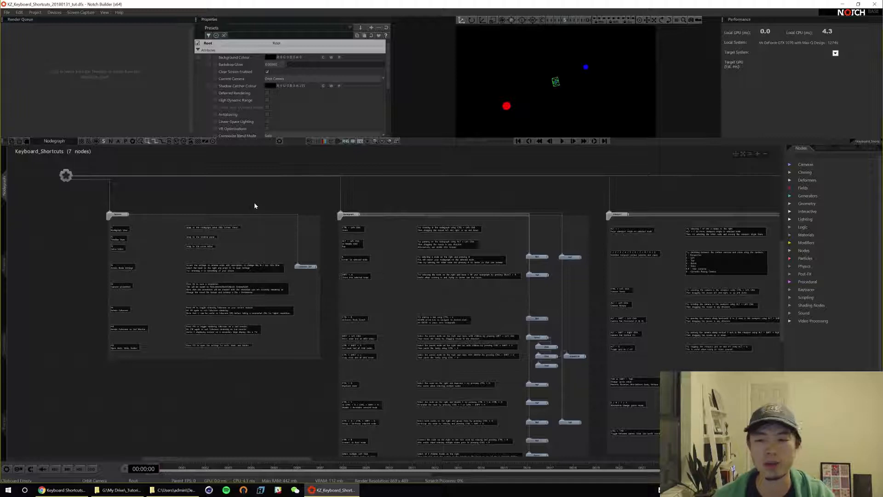
left_click_drag(257, 202, 281, 193, "alt")
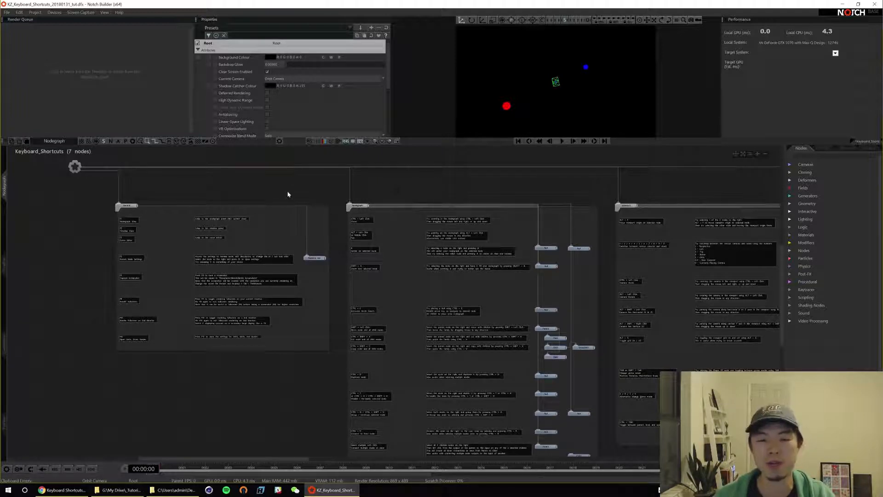
left_click_drag(294, 197, 305, 193, "alt")
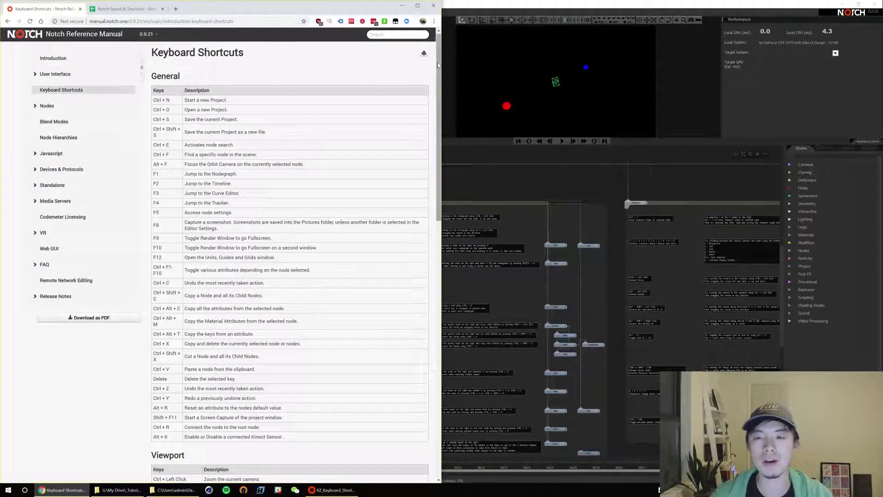
Review the General and Viewport shortcut tables on the Notch manual's Keyboard Shortcuts page, ending back at the page heading.
left_click_drag(437, 62, 428, 309)
scroll(428, 309, "down", 1)
scroll(359, 198, "up", 7)
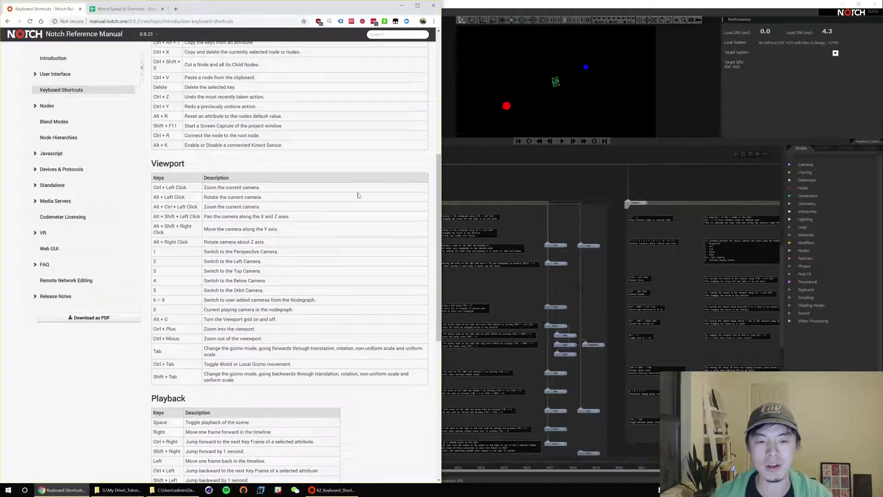
scroll(359, 197, "up", 3)
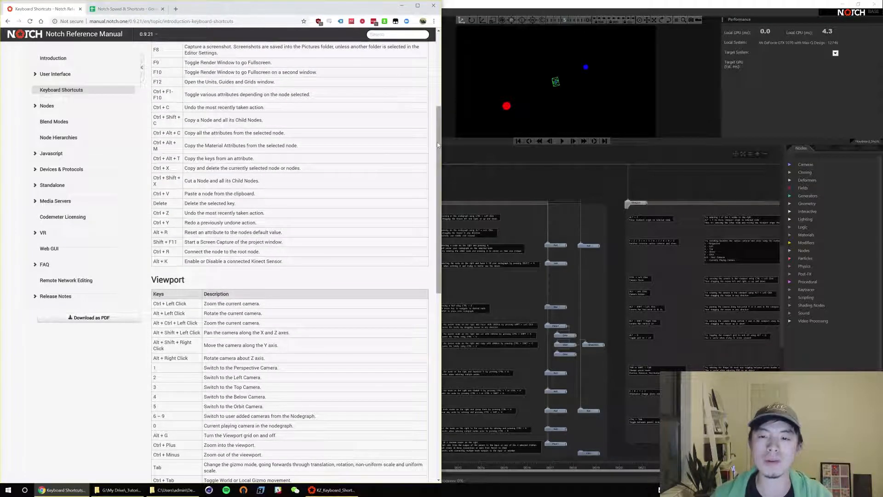
scroll(424, 90, "up", 4)
scroll(373, 92, "up", 1)
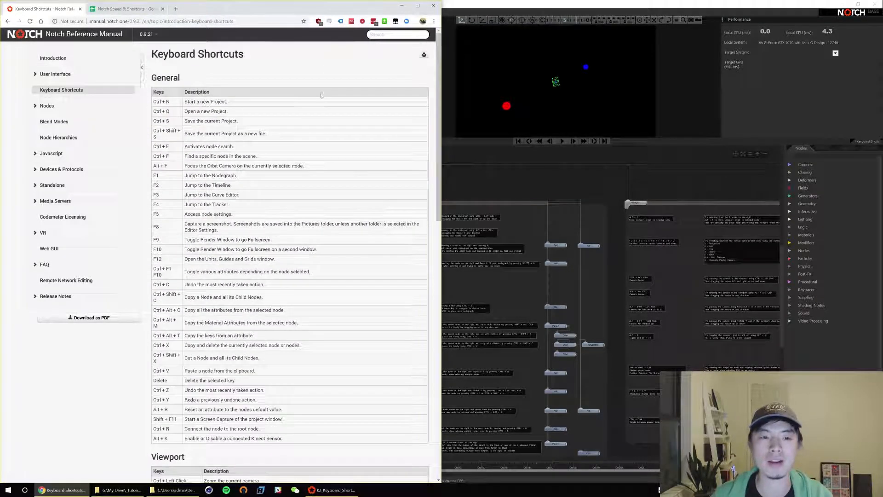
Open the Notch Speed & Shortcuts spreadsheet and compare it with the manual's Keyboard Shortcuts page.
left_click(124, 8)
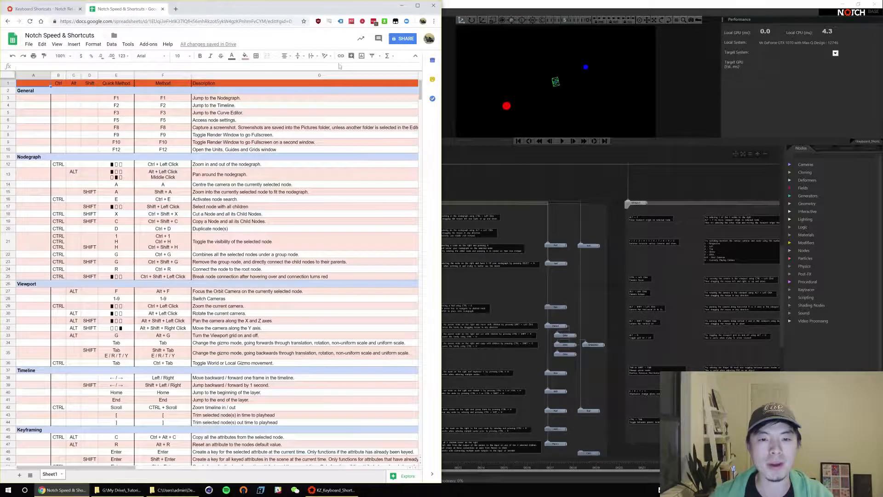
scroll(423, 94, "down", 2)
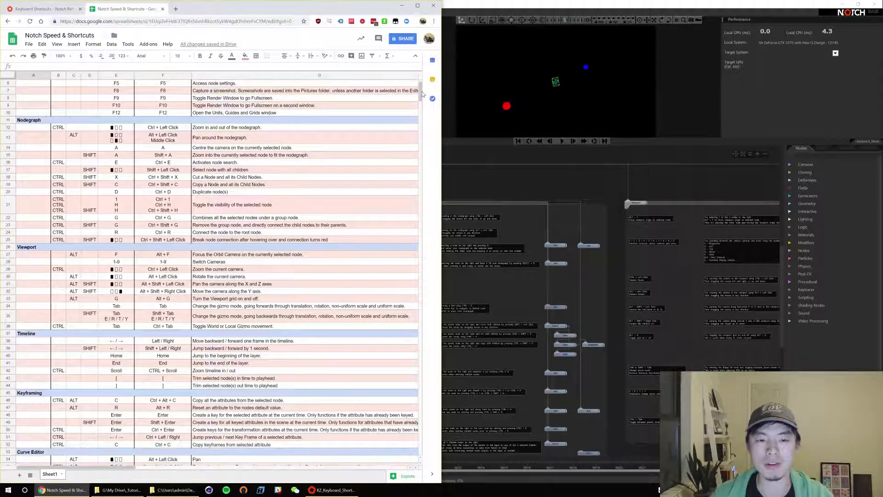
mouse_move(423, 94)
left_mouse_down()
mouse_move(426, 102)
mouse_move(427, 87)
left_mouse_up()
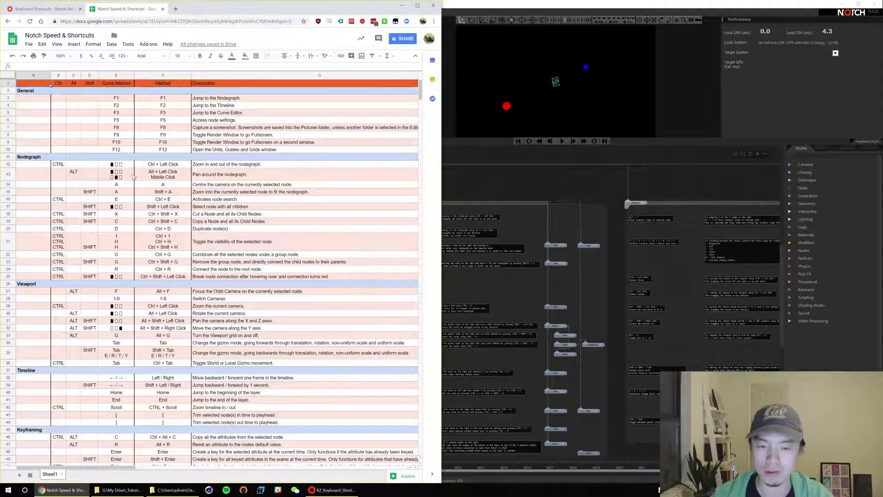
left_click(66, 9)
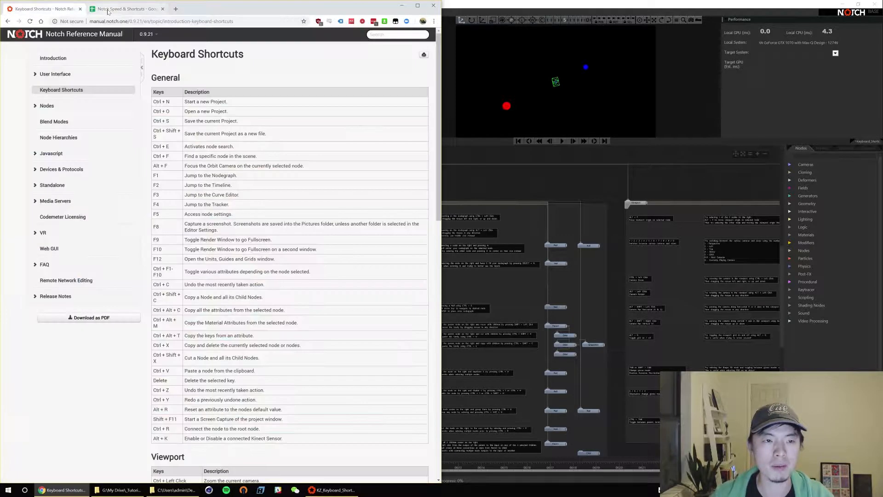
left_click(108, 9)
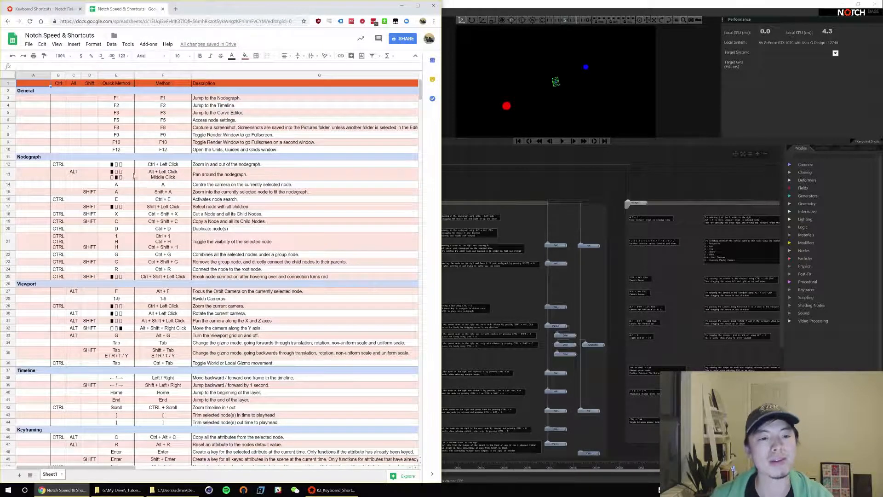
Examine the Quick Method and Method entries for nodegraph zoom and pan, Y-axis camera movement and camera switching in the spreadsheet.
left_click(121, 177)
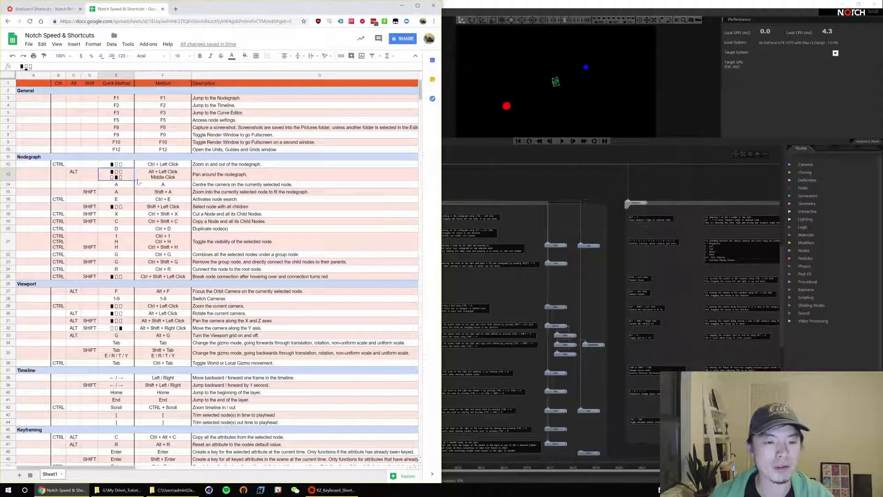
left_click(119, 165)
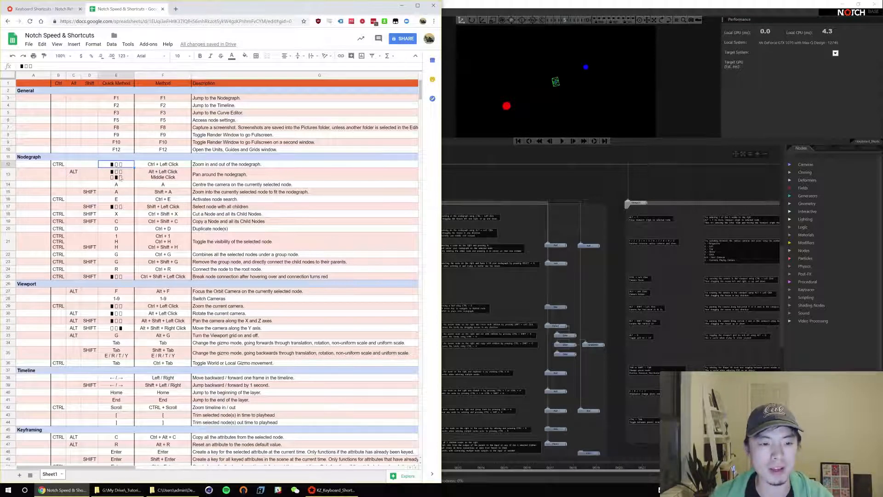
left_click(118, 179)
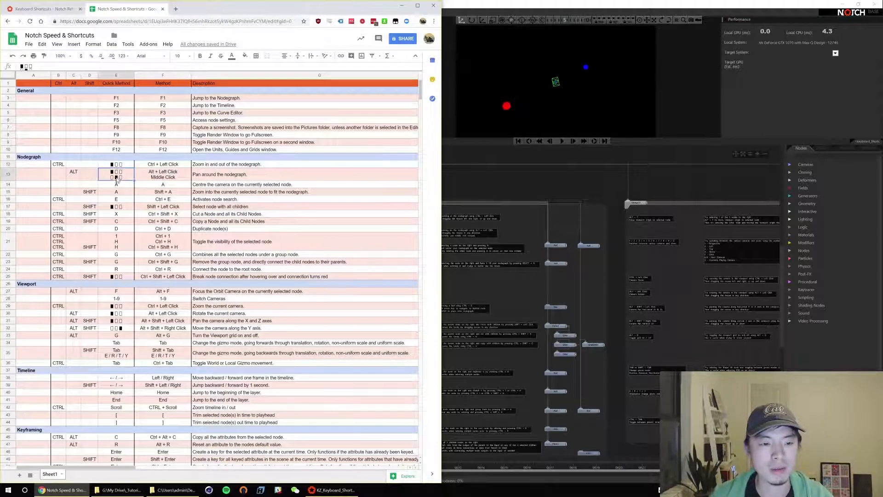
left_click(120, 329)
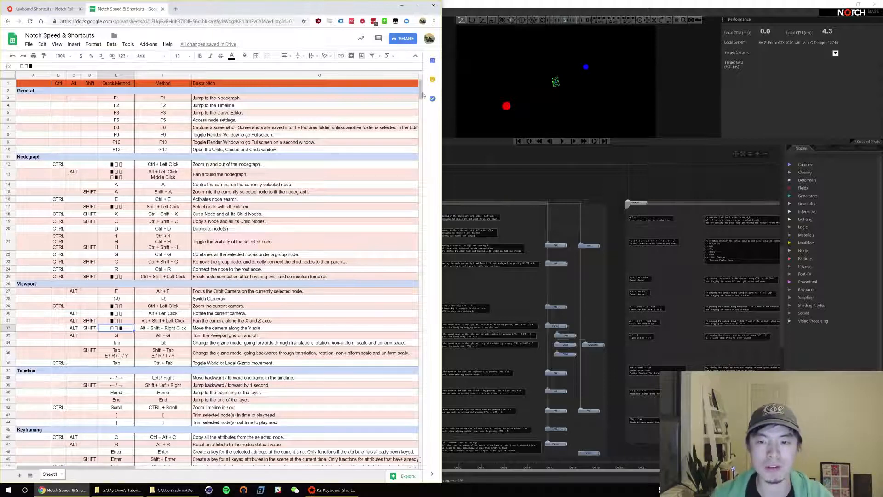
mouse_move(421, 90)
left_mouse_down()
mouse_move(422, 101)
mouse_move(423, 82)
left_mouse_up()
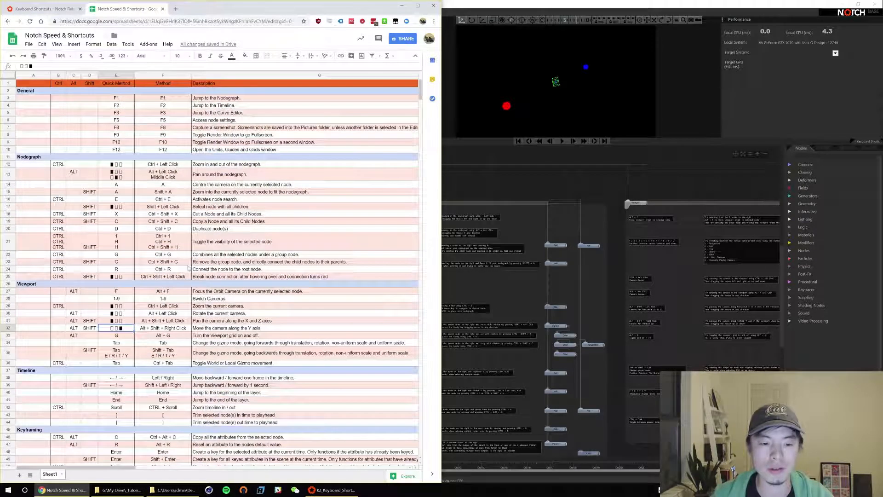
left_click(162, 299)
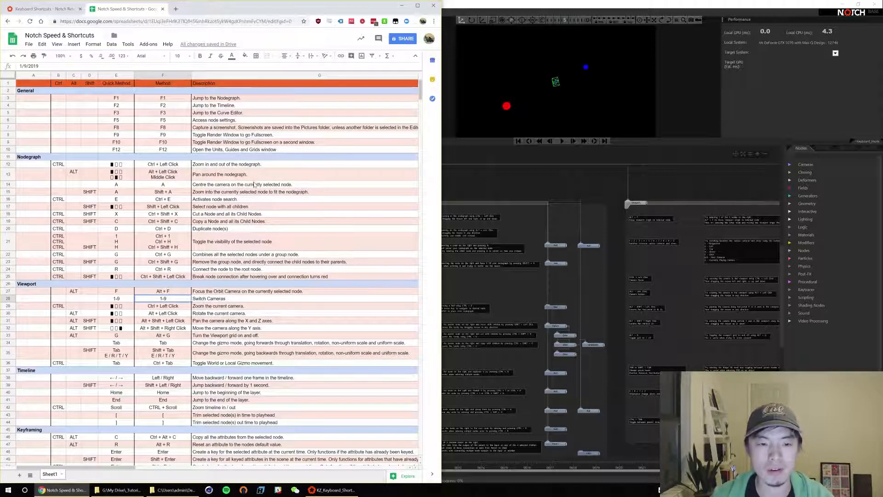
left_click(45, 9)
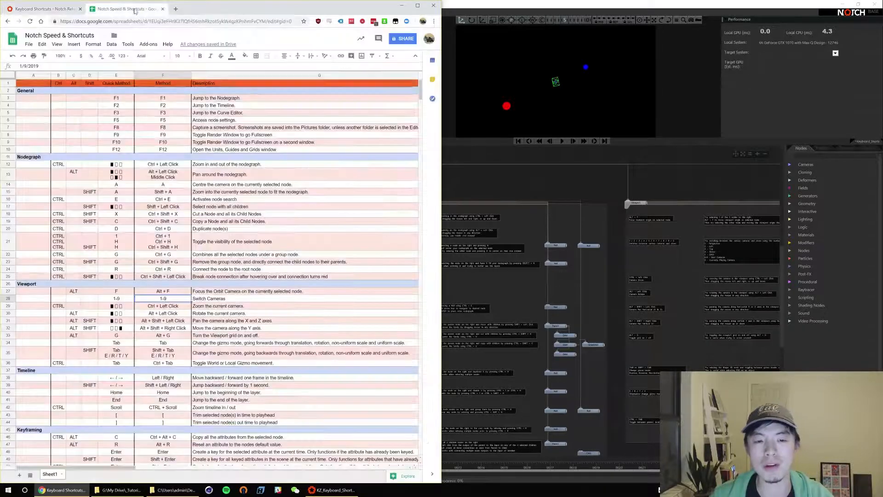
left_click(136, 10)
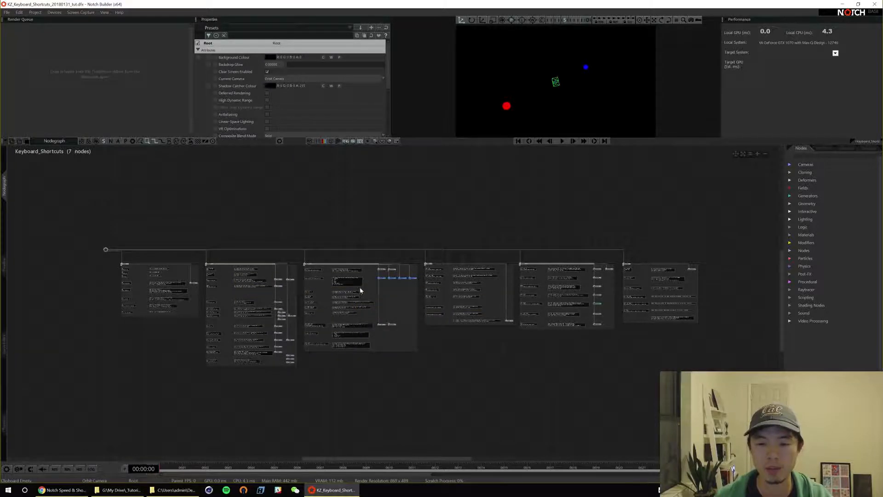
Frame the General group in Notch Builder's nodegraph and compare it with the shortcuts spreadsheet in the browser.
mouse_move(335, 281)
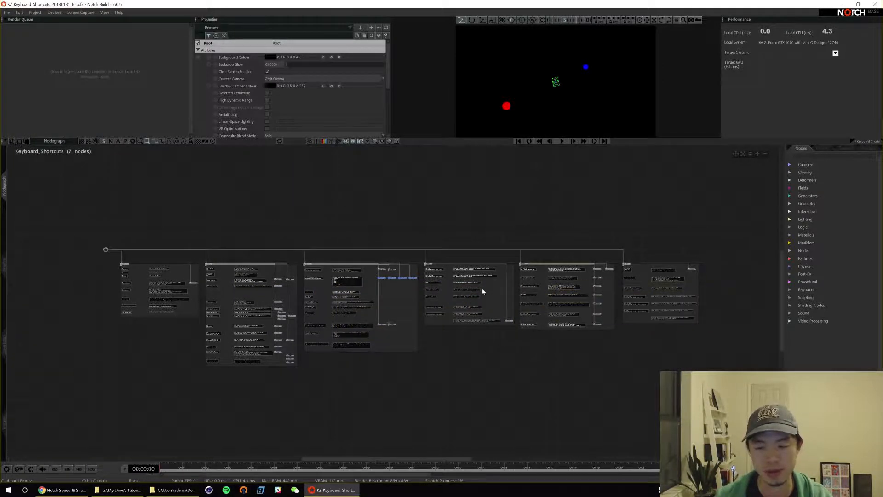
left_click_drag(230, 221, 408, 225, "alt")
left_click_drag(319, 263, 394, 258, "ctrl+alt")
left_click_drag(339, 242, 317, 231, "ctrl")
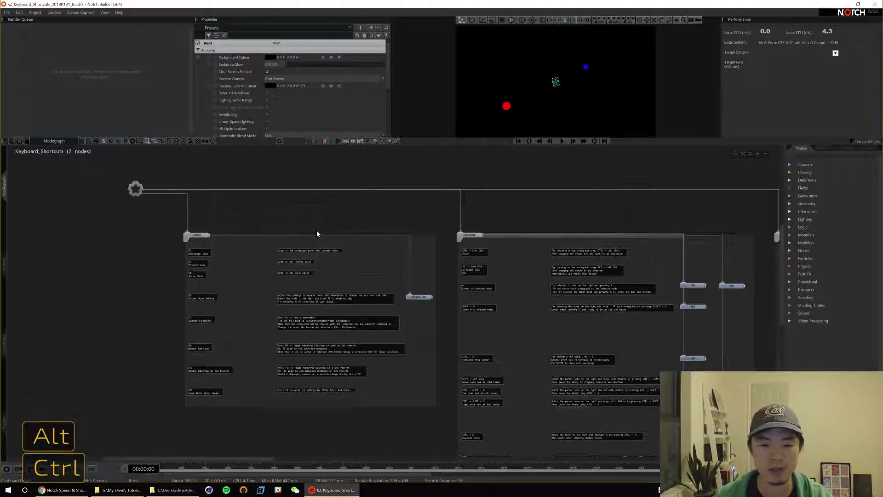
left_click(64, 490)
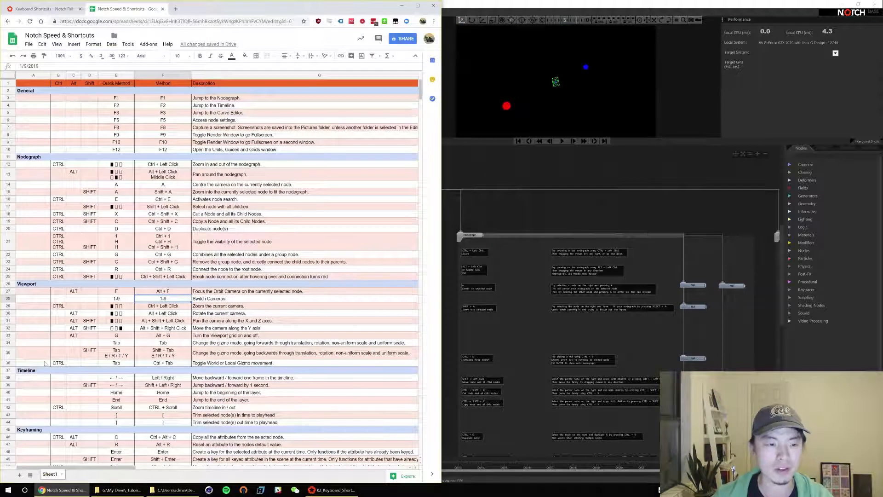
left_click(64, 490)
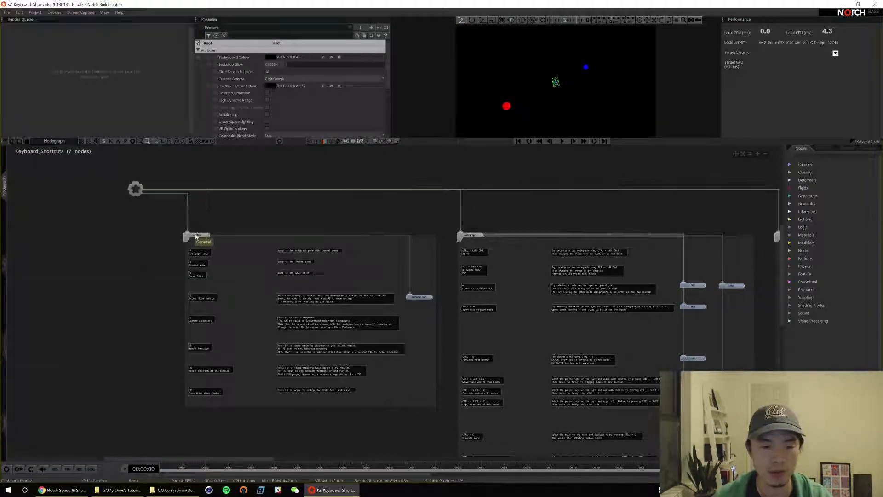
Look through the shortcut groups in the nodegraph from General to Curve Editor and return to the General group.
left_click_drag(389, 230, 339, 234, "alt")
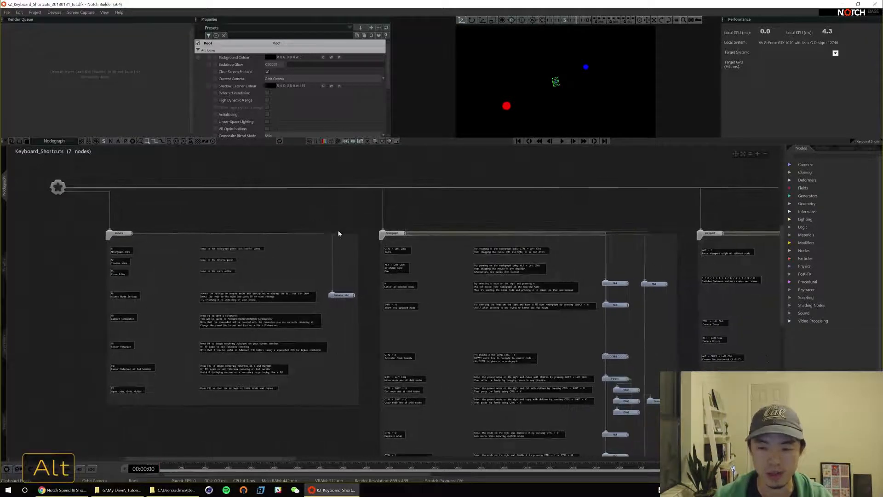
left_click_drag(578, 214, 222, 230, "alt")
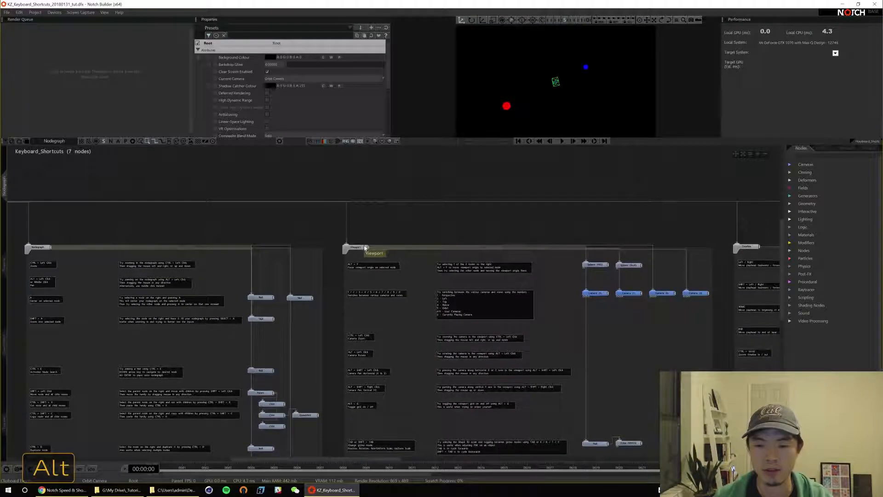
left_click_drag(416, 217, 206, 220, "alt")
left_click_drag(563, 214, 190, 209, "alt")
left_click_drag(558, 225, 363, 235, "alt")
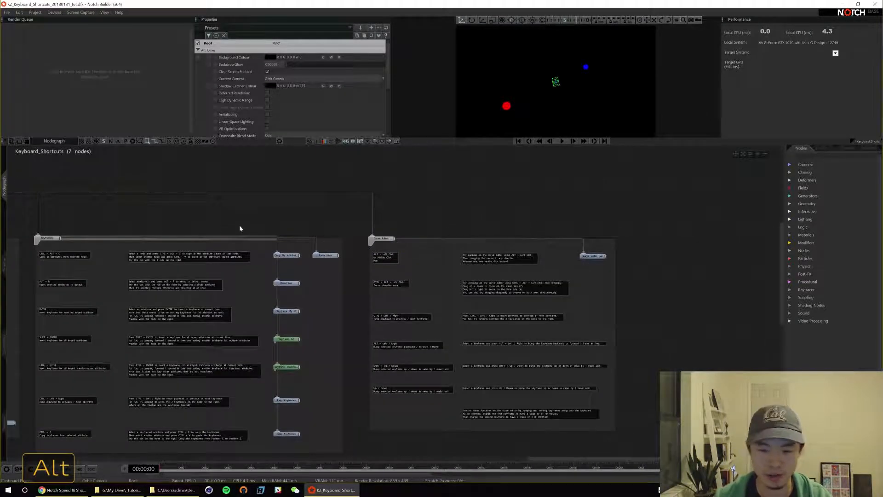
left_click_drag(227, 226, 547, 199, "alt")
left_click_drag(240, 205, 631, 219, "alt")
left_click_drag(307, 209, 557, 207, "alt")
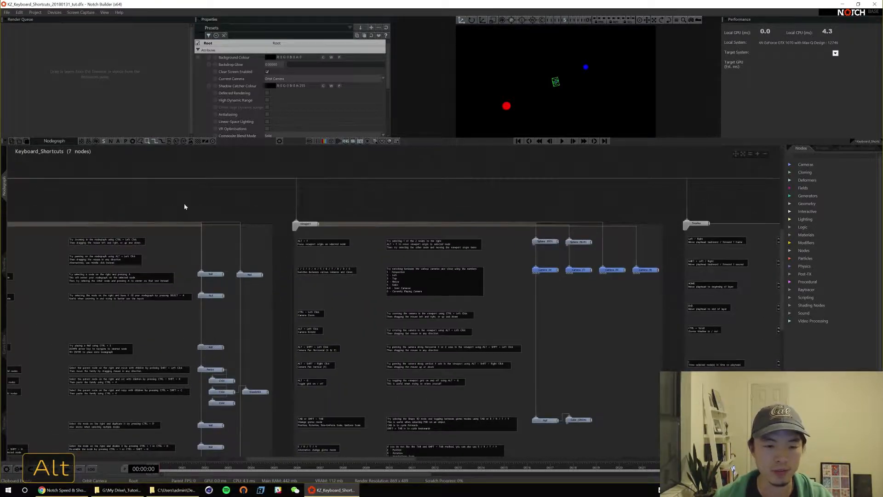
left_click_drag(186, 207, 505, 203, "alt")
left_click_drag(249, 199, 511, 198, "alt")
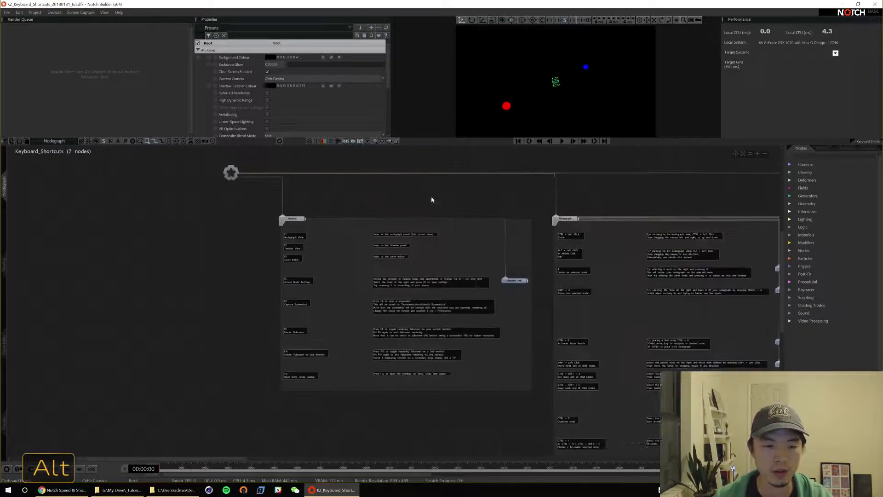
Ungroup the General group node so its child nodes connect directly to the root, and frame the General shortcut notes.
left_click(298, 221)
key("ctrl+shift+g")
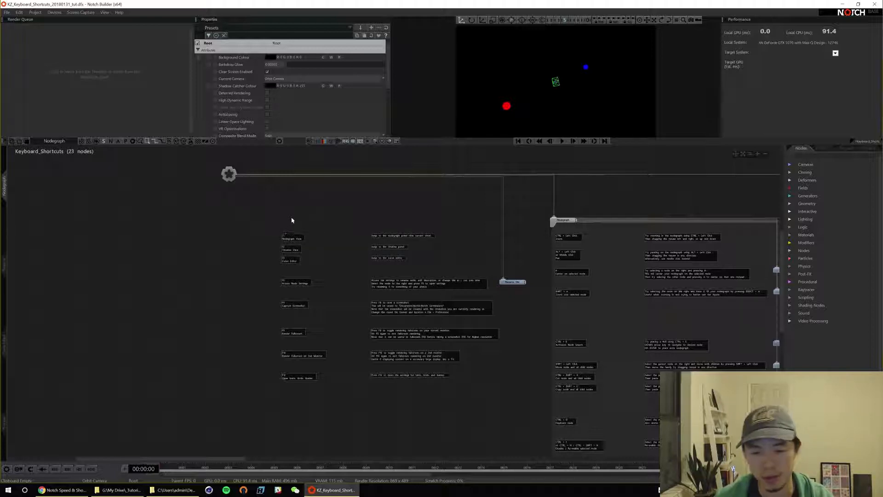
left_click_drag(331, 233, 266, 231, "ctrl")
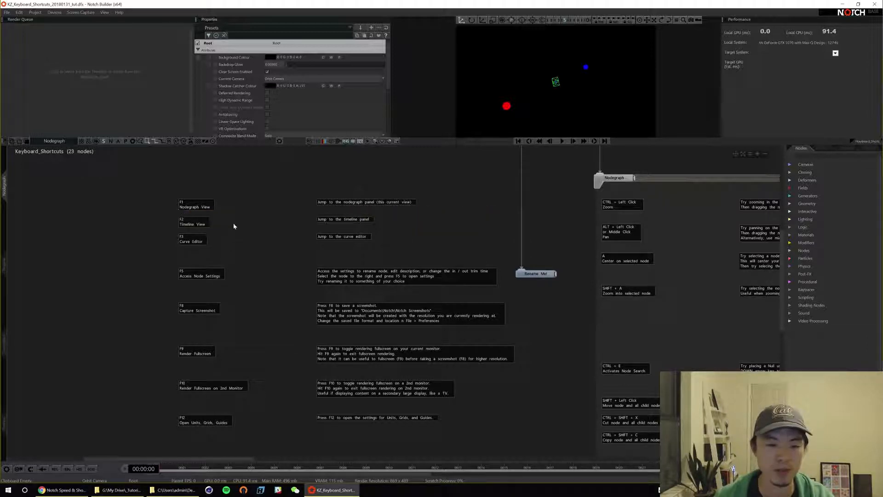
Display the project's Timeline view and return to the Nodegraph view.
key("F2")
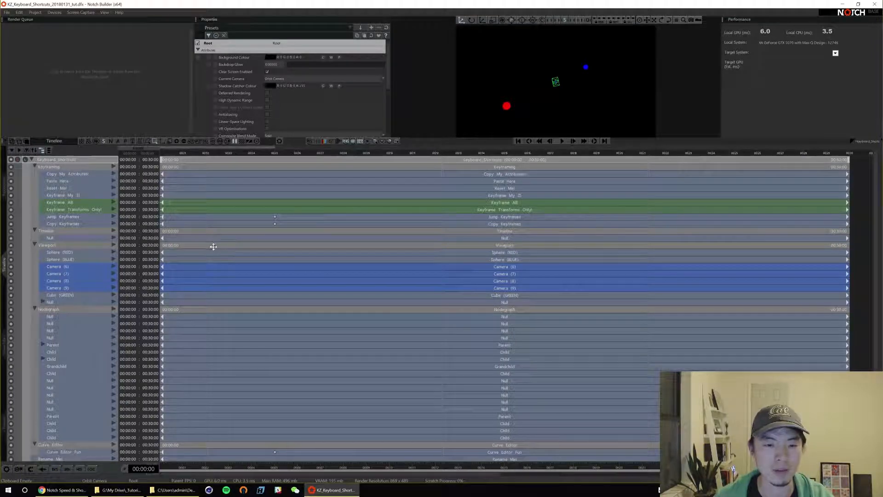
key("F1")
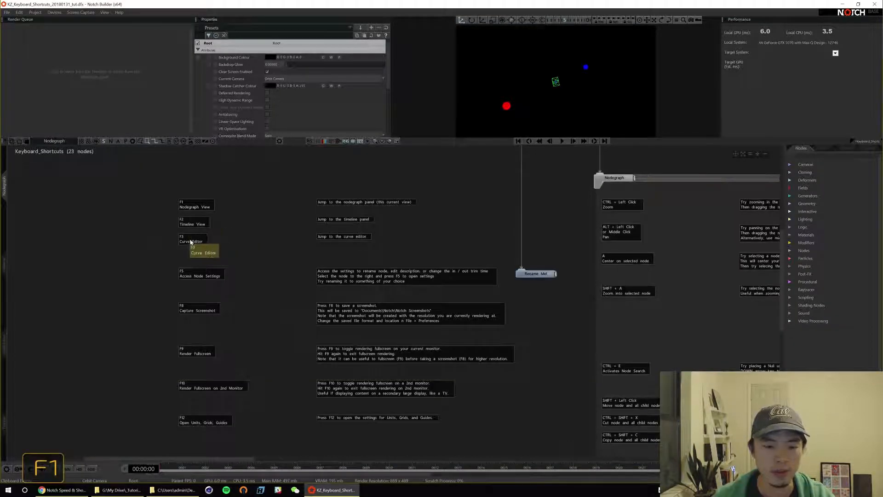
Display the project's Curve Editor and return to the Nodegraph view.
key("F3")
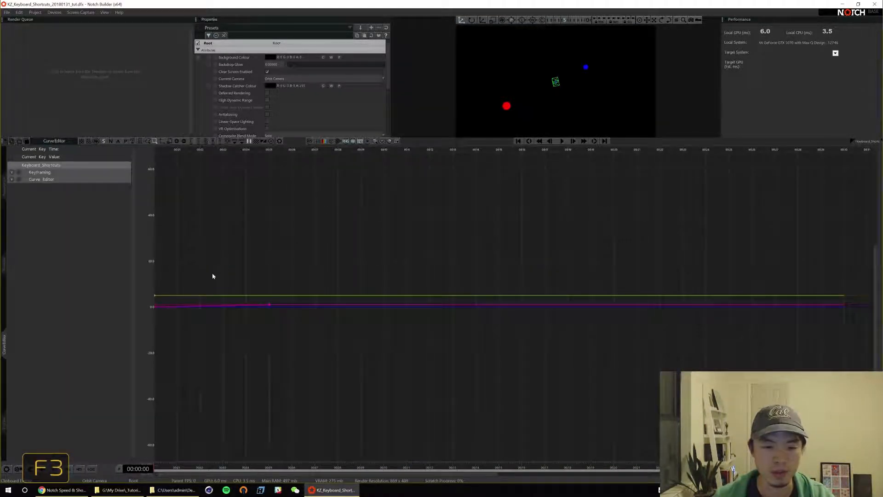
key("F1")
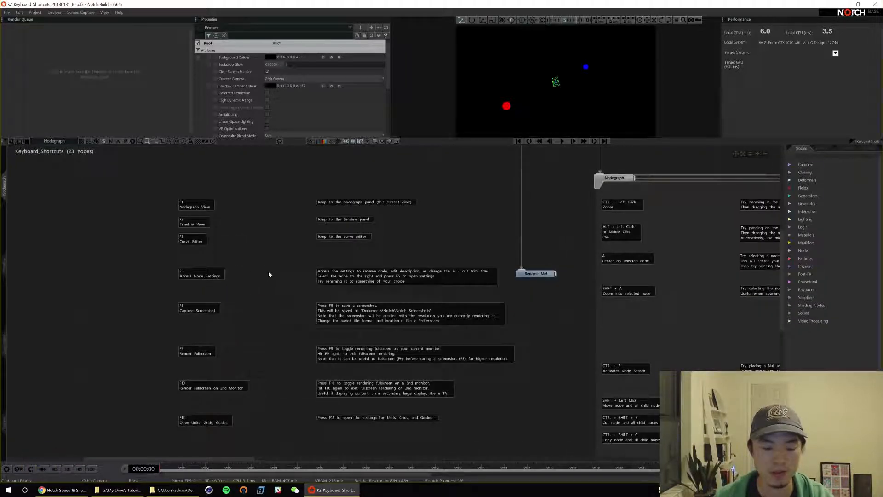
View the Keyboard_Shortcuts layer's settings, then the Rename Me! node's settings, closing both without changes.
key("F5")
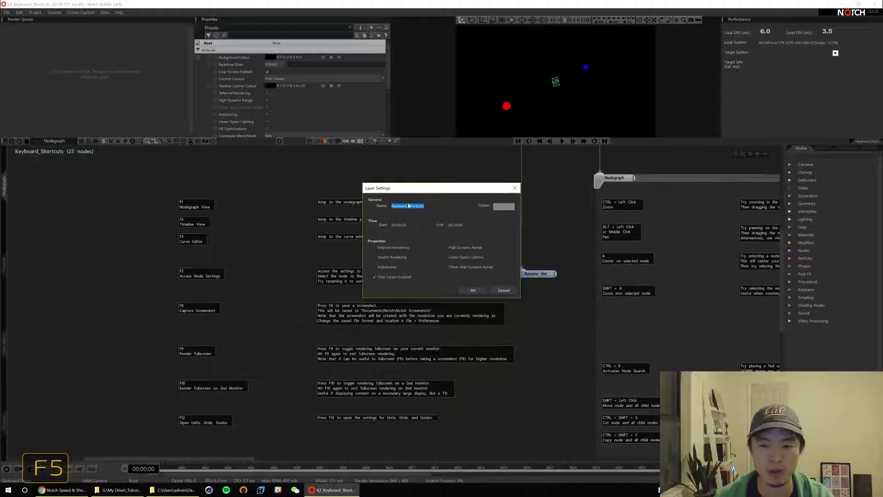
left_click(508, 292)
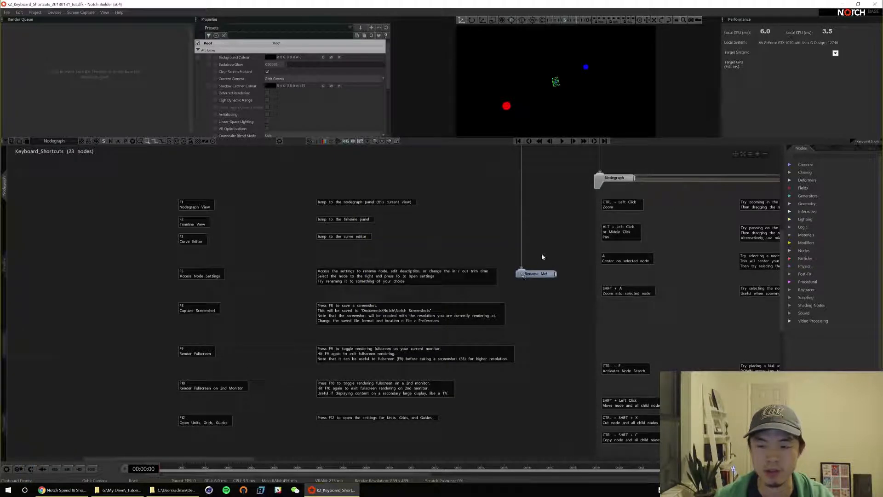
left_click(537, 275)
key("F5")
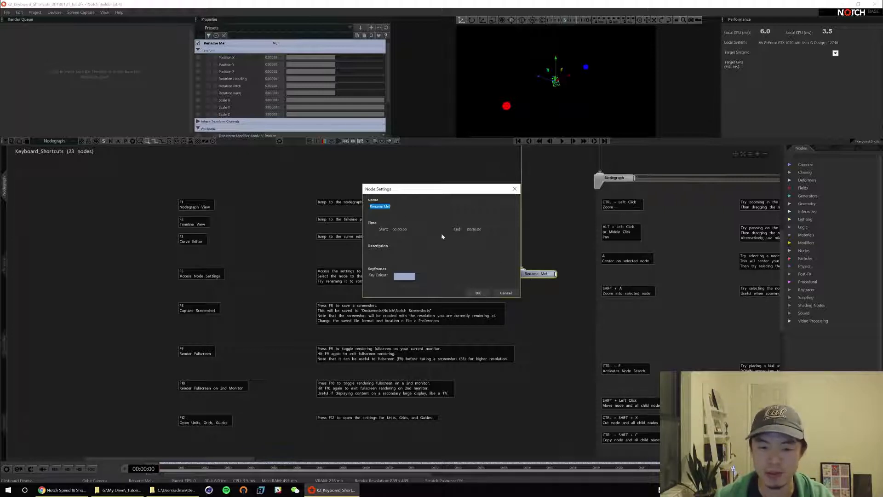
left_click(479, 293)
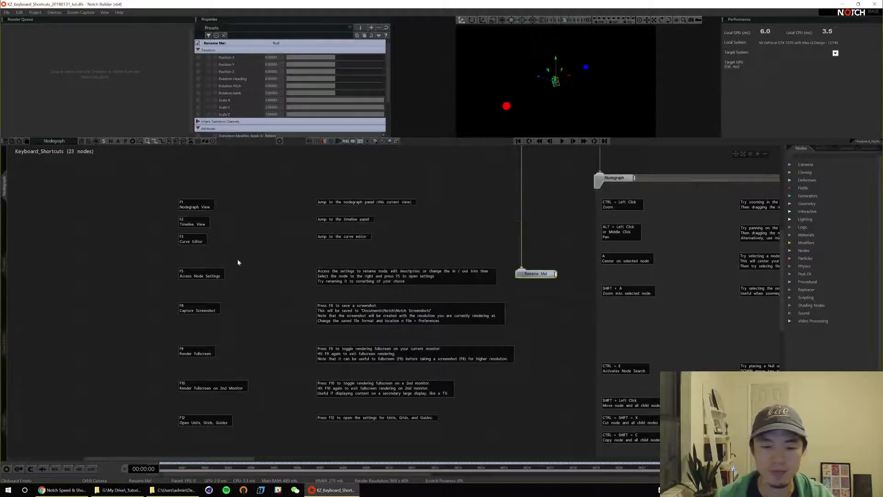
Deselect the Rename Me! node and capture a screenshot of the rendered viewport.
left_click(234, 310)
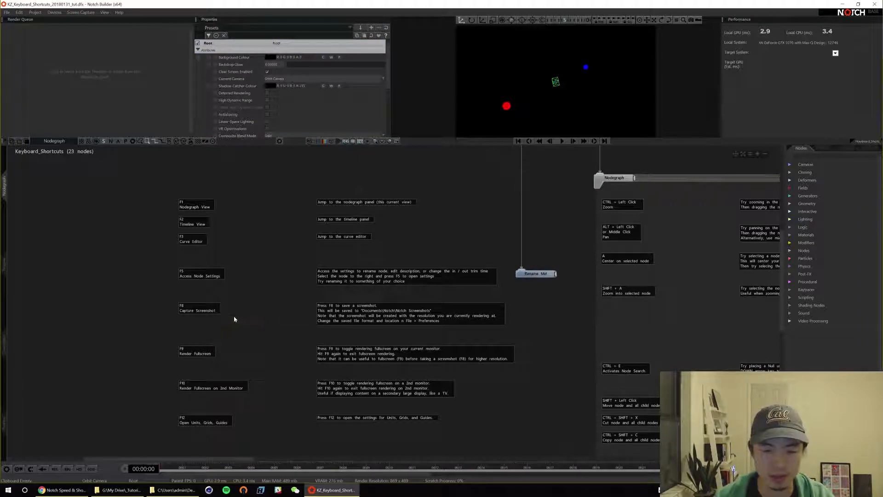
key("F8")
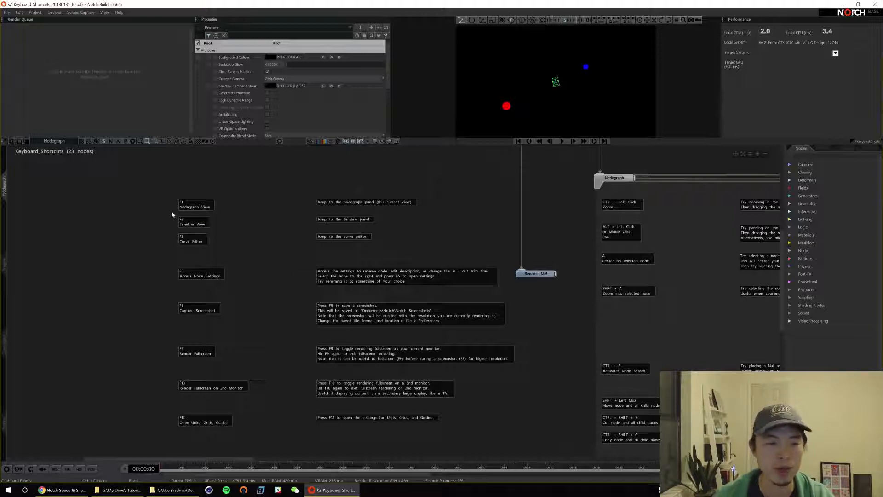
Switch to File Explorer and open the Notch Screenshots folder inside Documents\Notch.
left_click(166, 490)
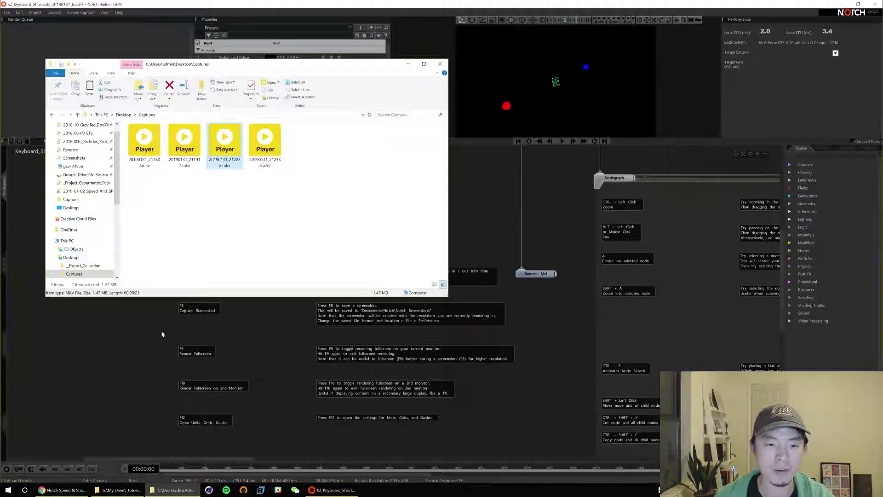
scroll(118, 171, "up", 2)
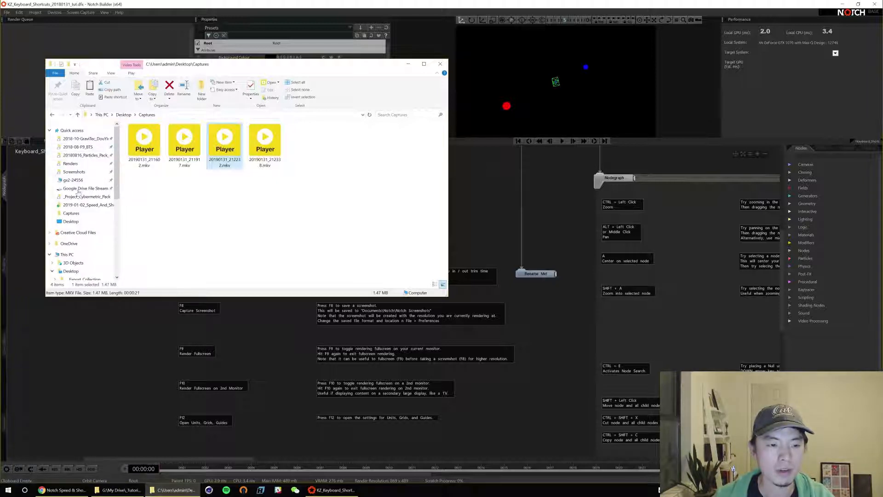
scroll(111, 230, "down", 10)
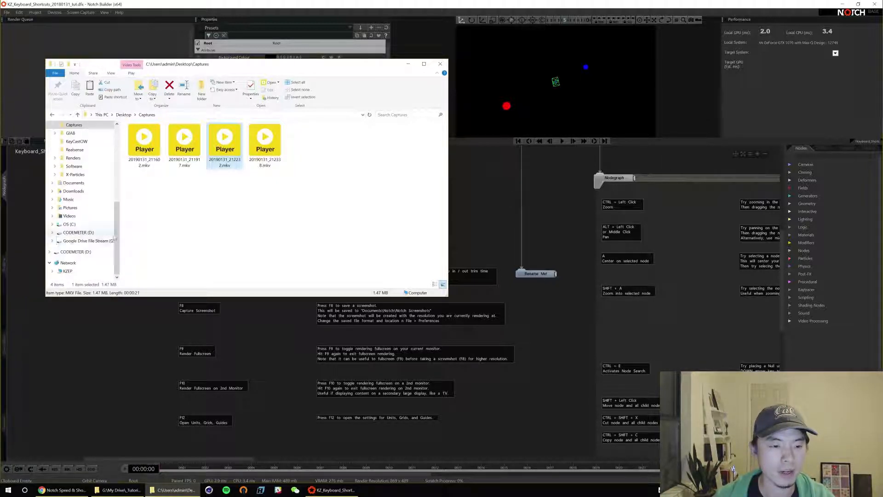
left_click(73, 182)
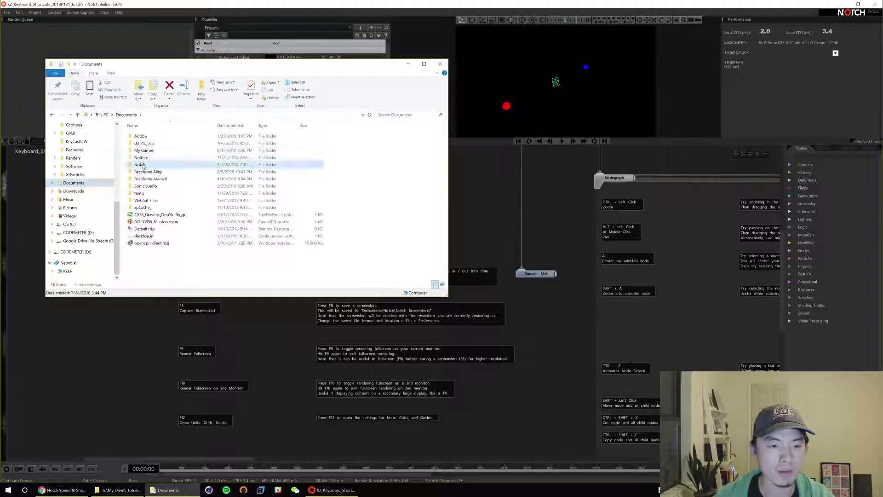
double_click(141, 164)
double_click(159, 164)
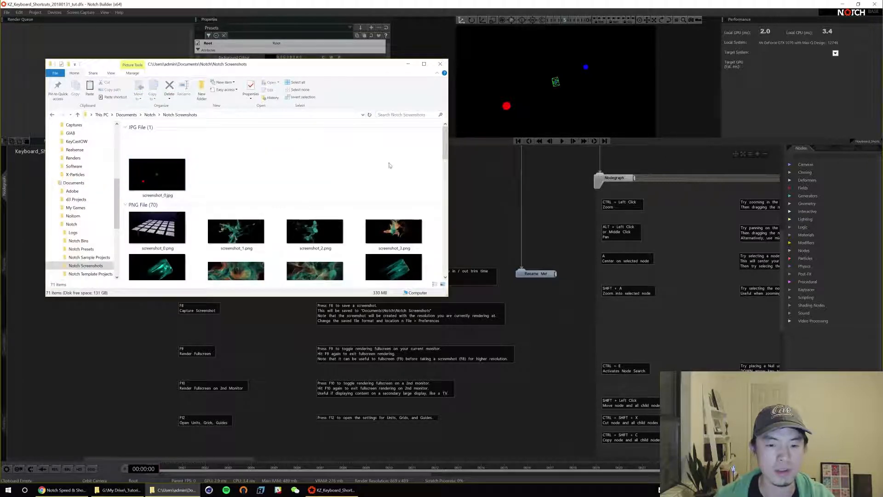
View the captured image screenshot_0.jpg, close it and return to Notch Builder.
left_click(161, 178)
double_click(160, 179)
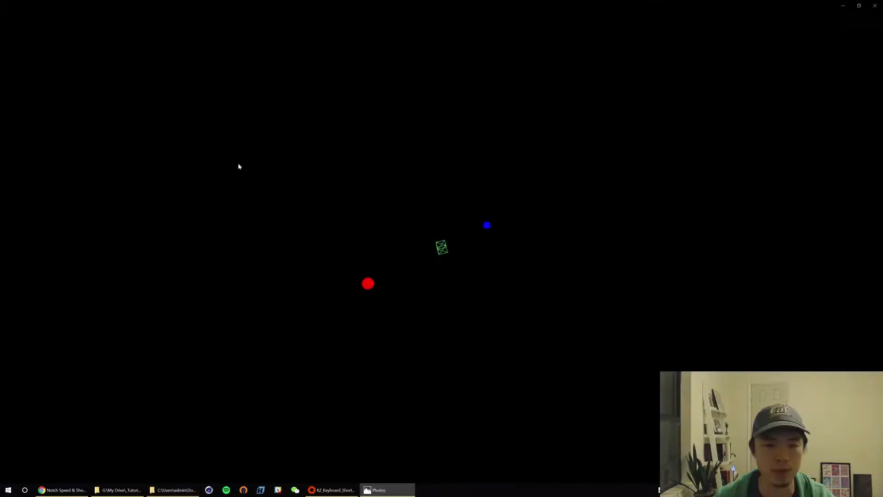
left_click(875, 4)
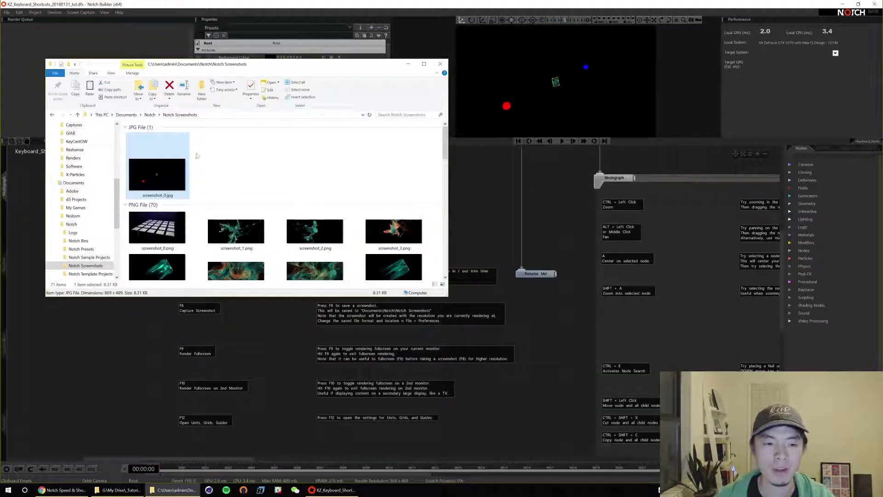
left_click(408, 64)
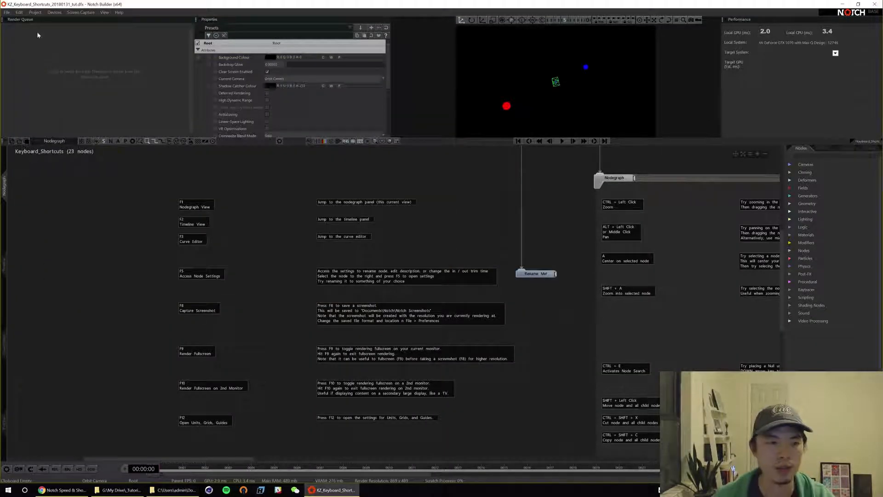
Choose jpg as the screenshots' file format in the Preferences and accept the dialog.
left_click(7, 12)
left_click(31, 132)
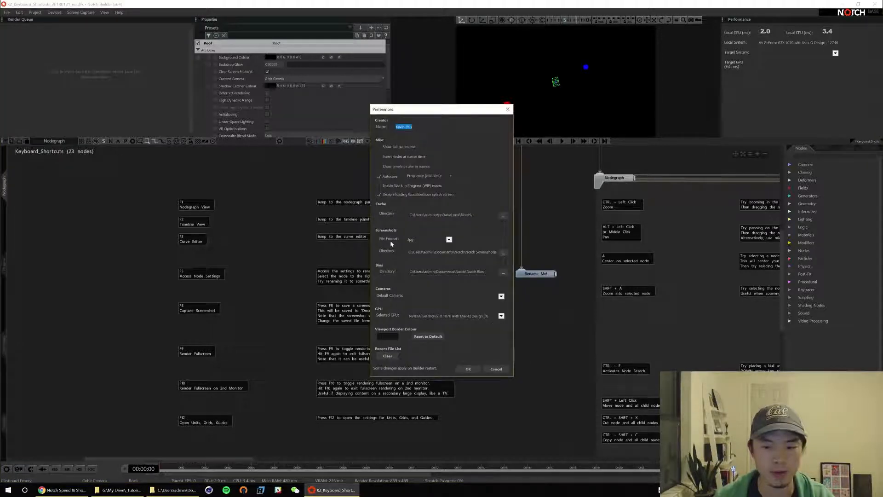
left_click(449, 240)
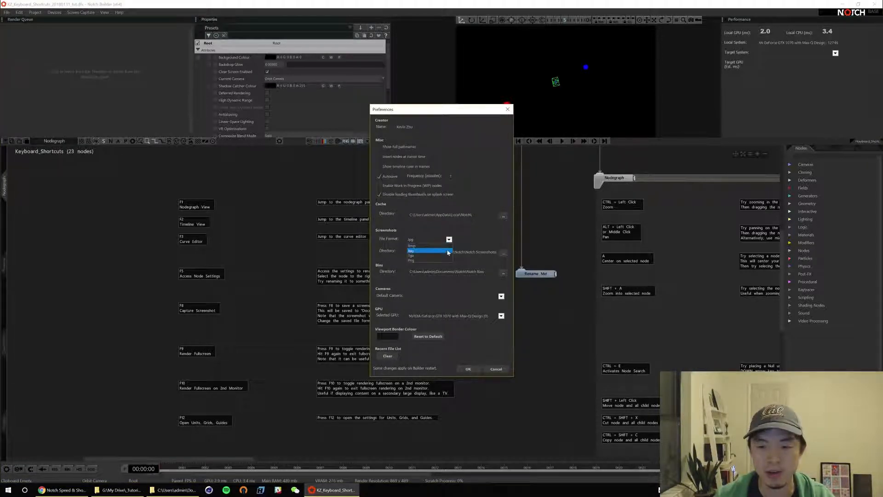
left_click(437, 252)
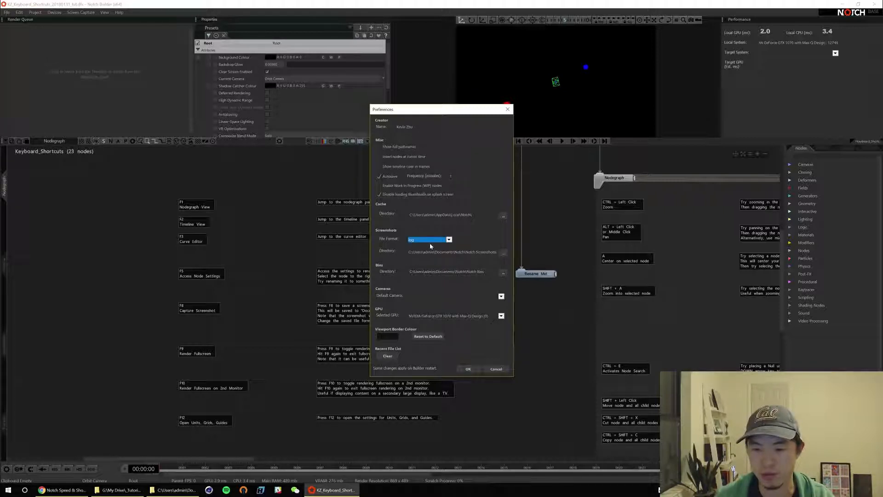
left_click(468, 369)
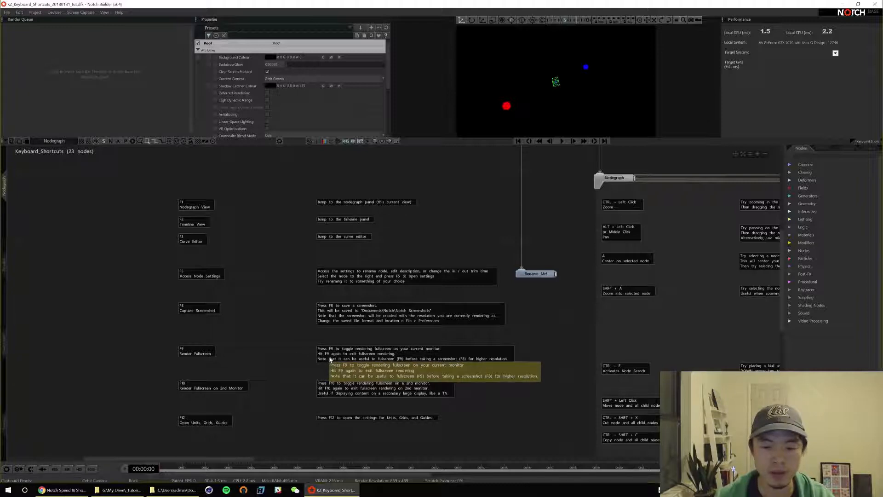
Render the scene fullscreen on the current monitor and exit back to the nodegraph.
key("F9")
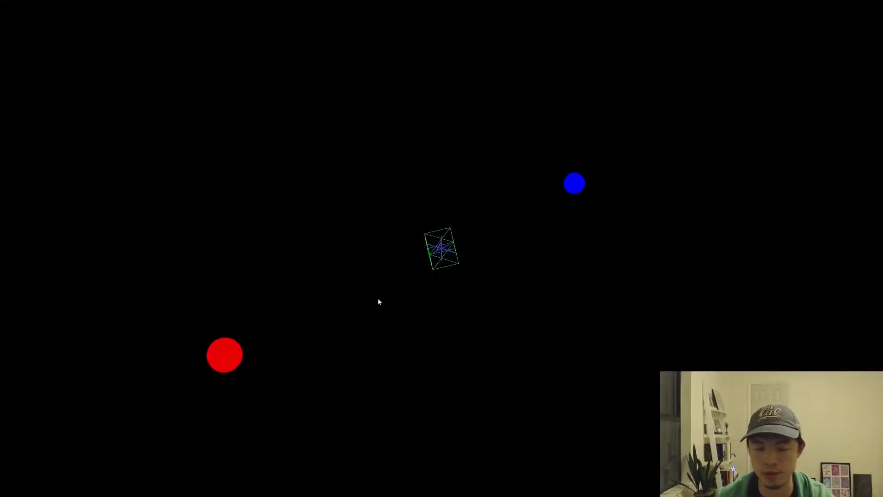
key("F9")
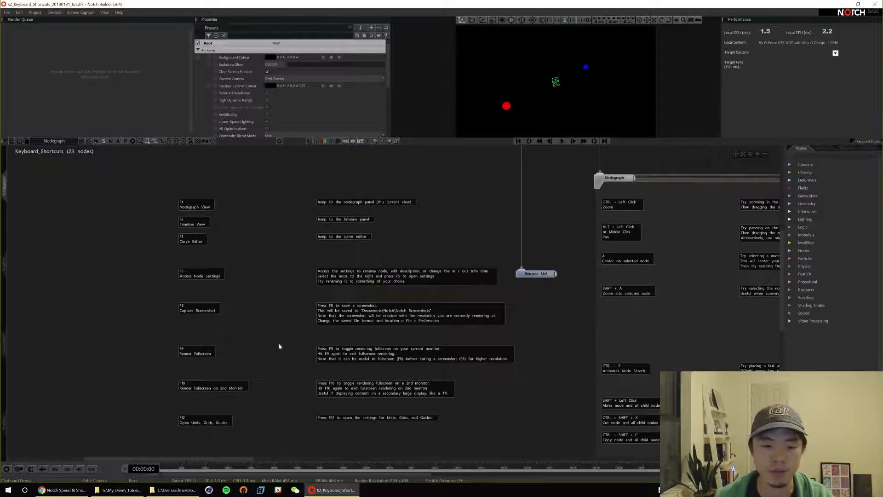
Set the timeline's Display FPS to 30 in the Units, Guides and Grids settings.
left_click_drag(274, 360, 236, 329, "alt")
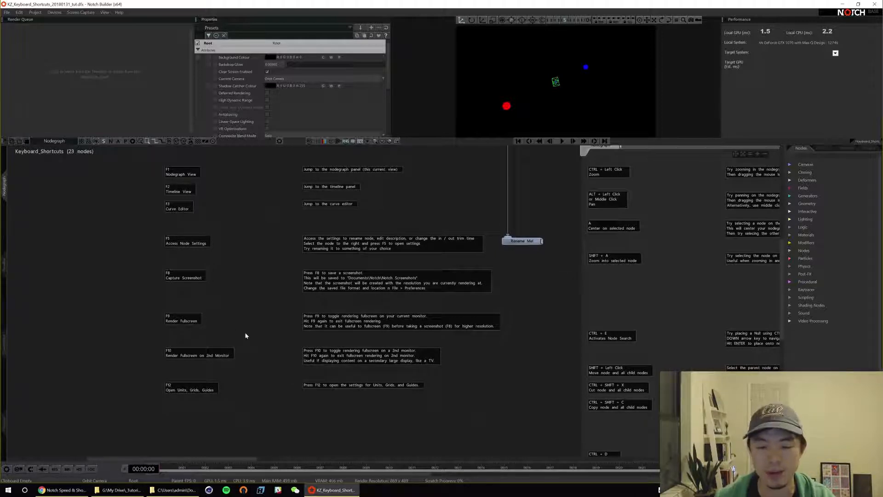
left_click_drag(252, 369, 263, 343, "alt")
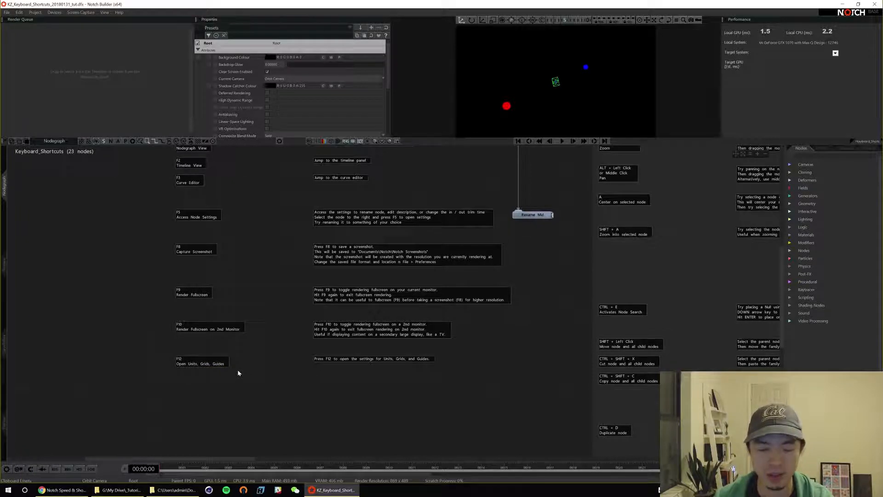
key("F12")
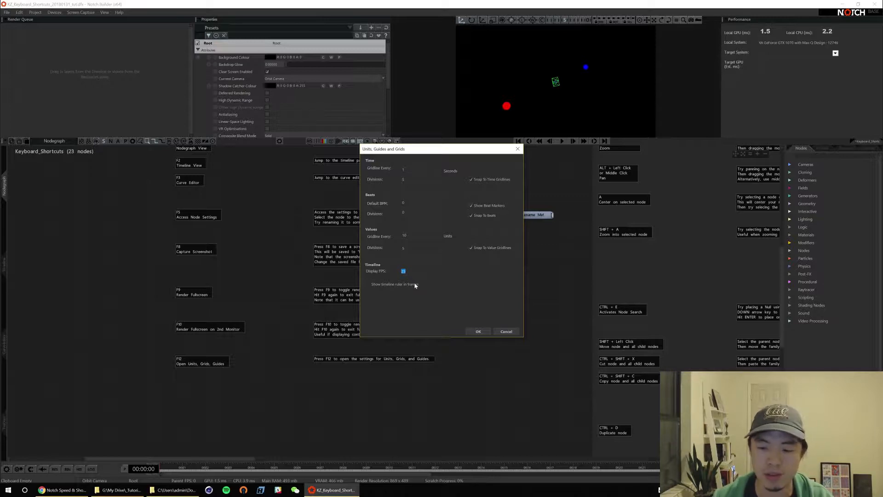
type("30")
key("Return")
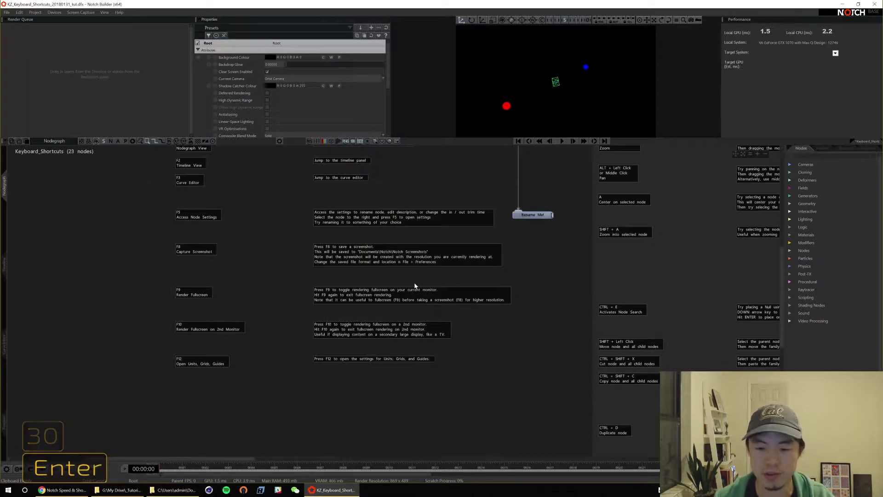
Group all the General shortcut comments together with the Rename Me! node.
left_click_drag(499, 303, 473, 363, "alt")
left_click_drag(495, 394, 217, 187)
key("ctrl+g")
Ungroup the Nodegraph group node and frame its shortcut notes.
left_click_drag(451, 203, 261, 234, "alt")
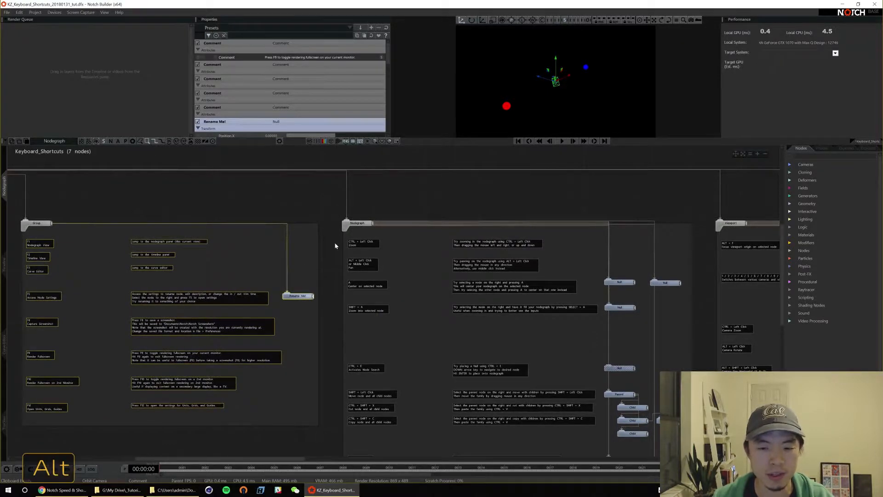
left_click_drag(283, 294, 229, 277, "alt")
left_click_drag(291, 230, 282, 230, "alt")
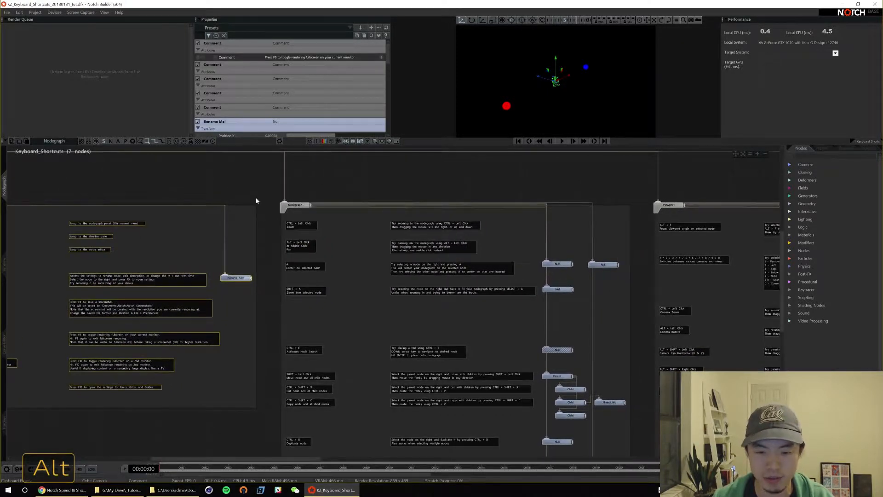
left_click(295, 205)
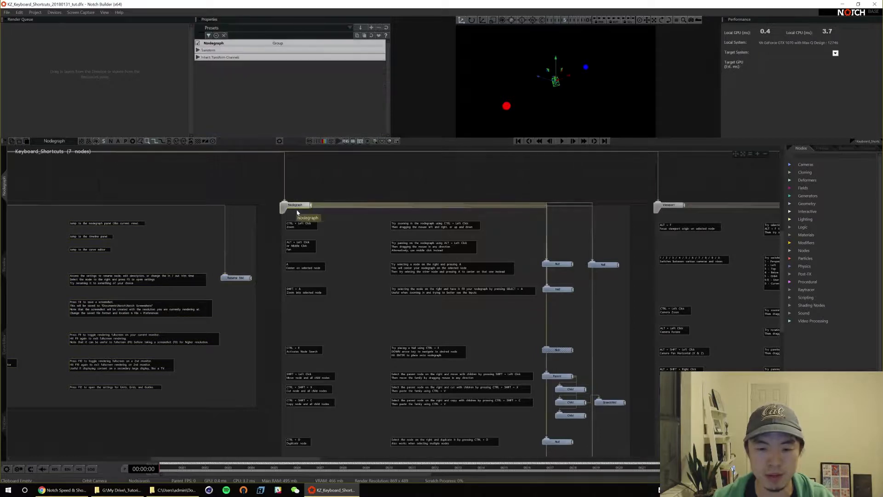
key("ctrl+shift+g")
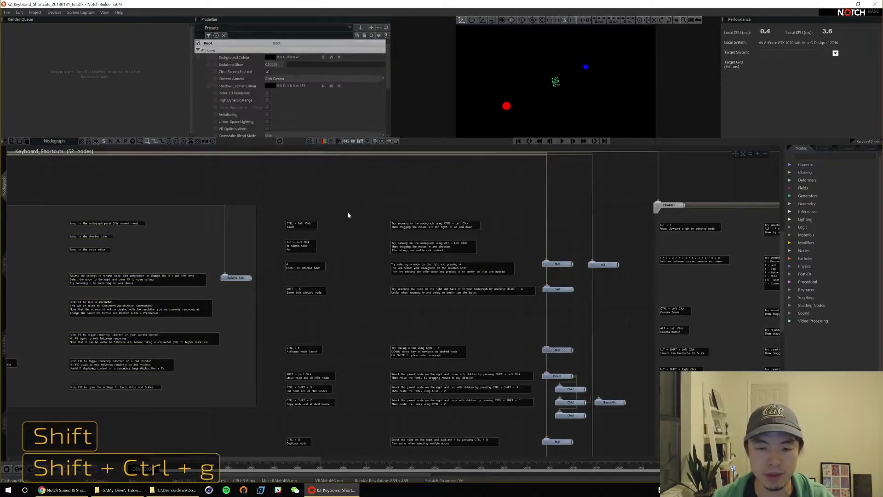
left_click_drag(347, 213, 250, 244, "alt")
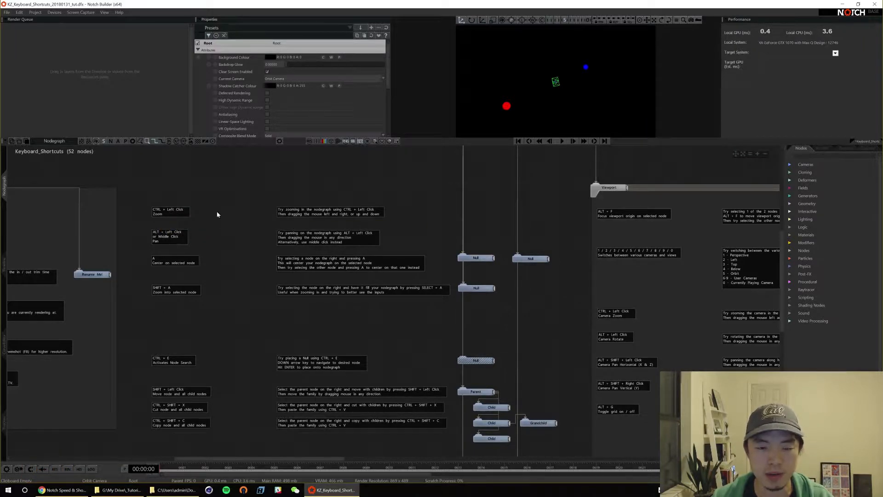
Practise zooming and panning the nodegraph around the Nodegraph shortcut notes.
key("ctrl")
left_click_drag(238, 229, 285, 274, "ctrl")
left_click_drag(260, 246, 260, 266, "ctrl")
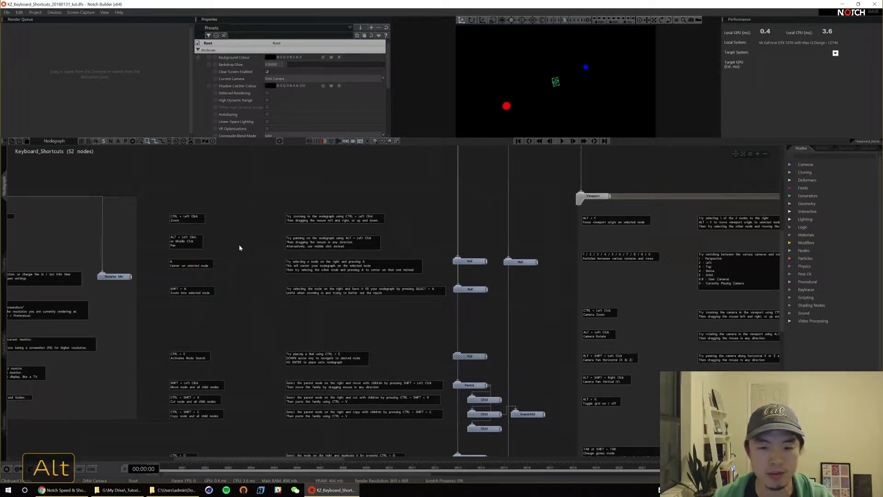
left_click_drag(239, 244, 261, 251, "alt")
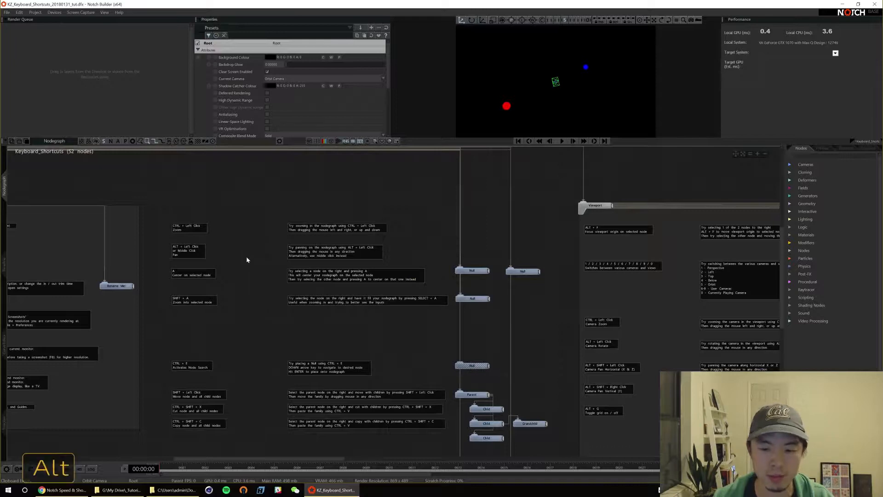
left_click_drag(246, 258, 249, 251, "alt")
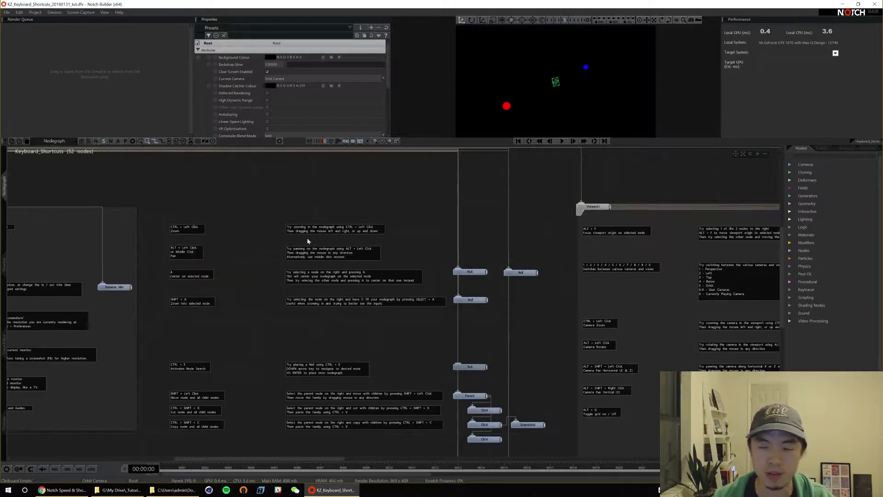
mouse_move(738, 158)
left_mouse_down("alt")
mouse_move(729, 154)
mouse_move(715, 201)
mouse_move(755, 183)
mouse_move(718, 161)
mouse_move(733, 157)
left_mouse_up("alt")
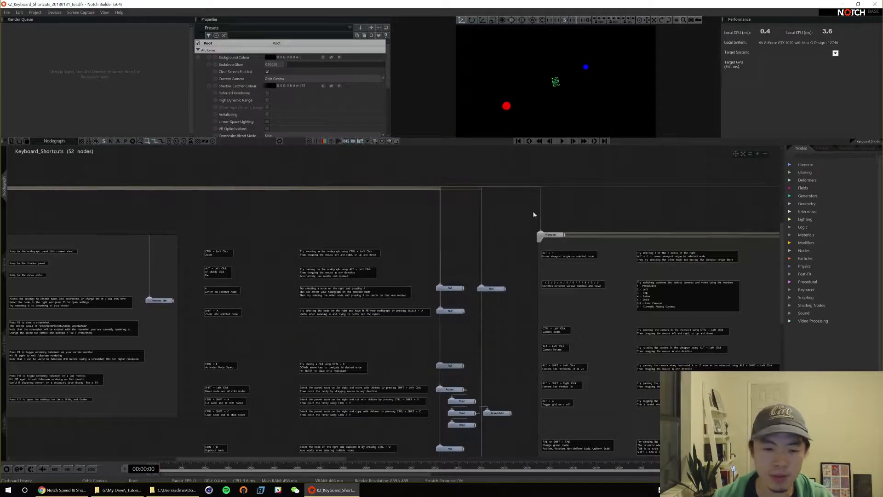
Select the "Center on selected node" comment and center the nodegraph on it.
left_click_drag(420, 246, 434, 223, "alt")
left_click_drag(244, 275, 271, 271, "ctrl")
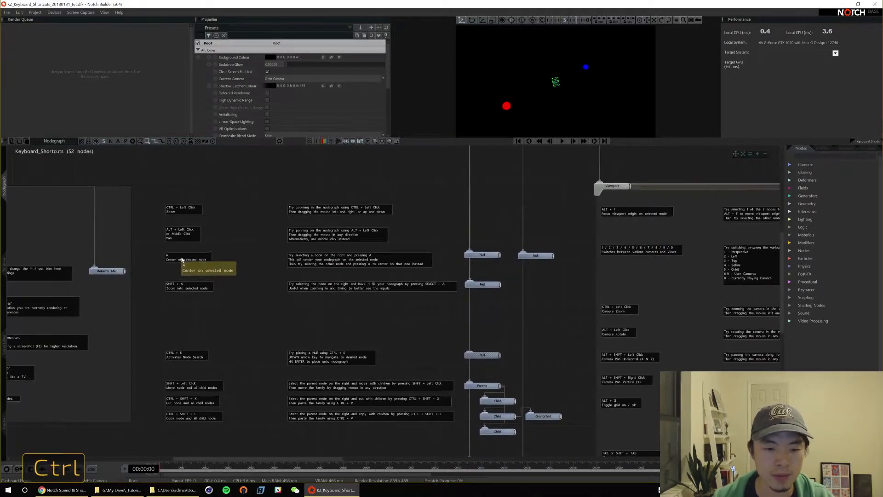
left_click(179, 260)
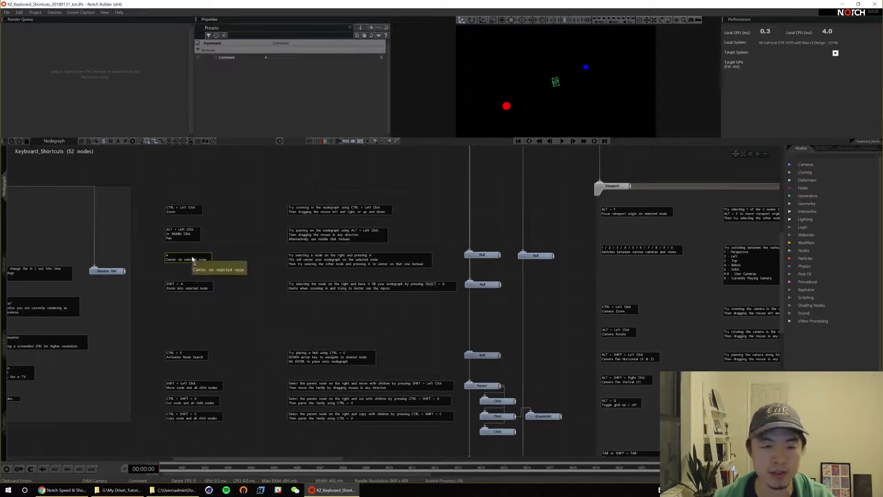
key("a")
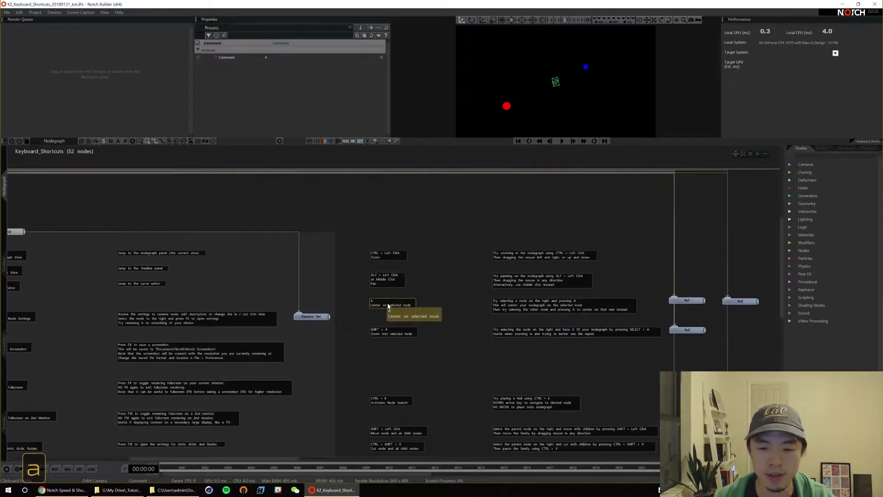
Center the nodegraph on each of the two Null nodes beside the "Center on selected node" notes in turn.
left_click(694, 301)
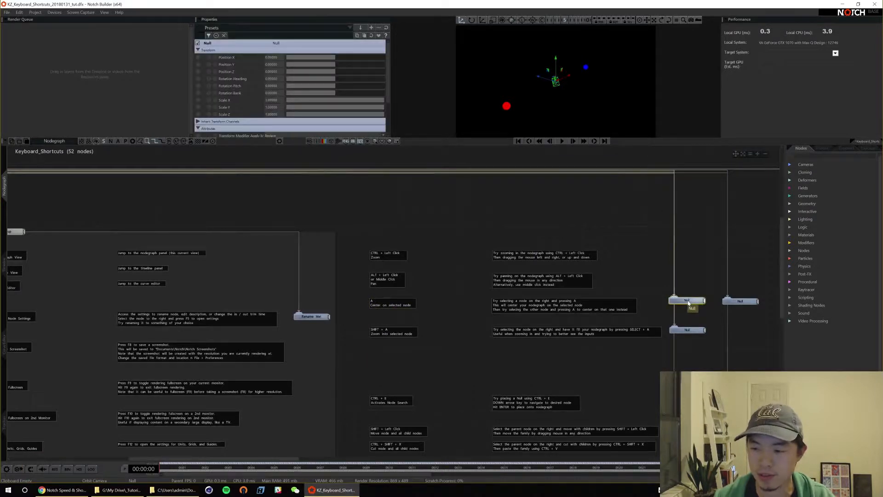
key("a")
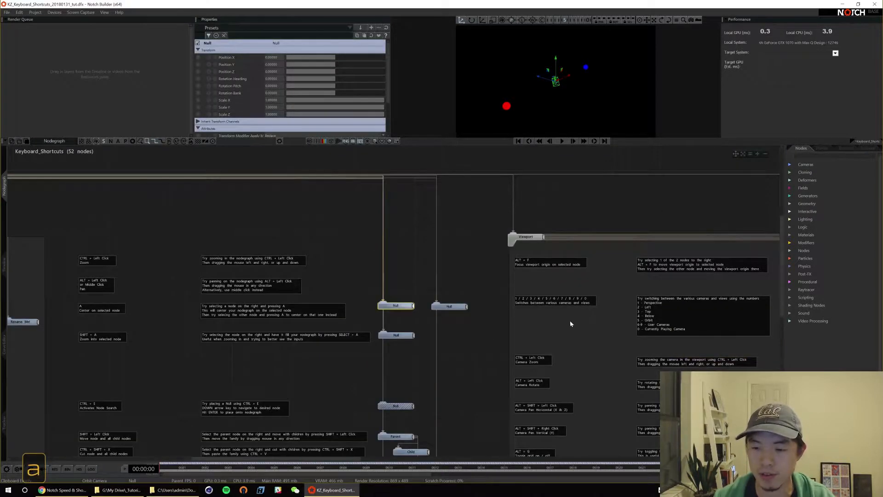
left_click(456, 308)
key("a")
left_click(346, 304)
key("a")
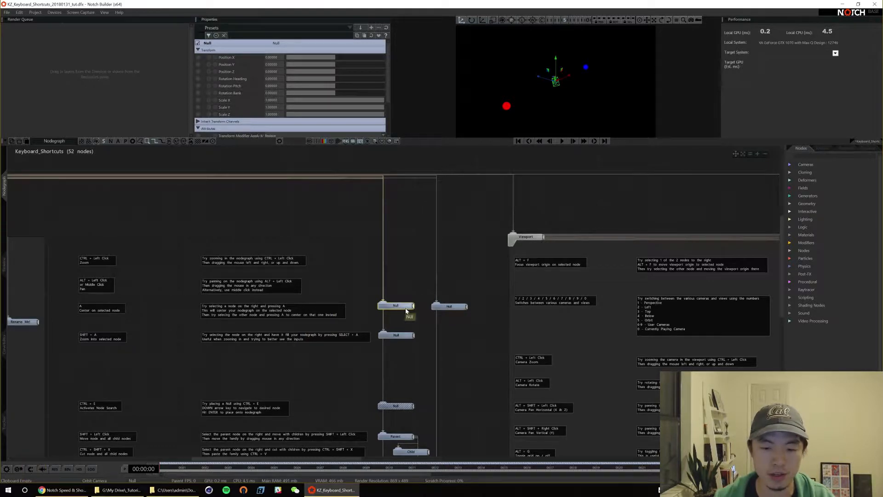
Zoom the nodegraph into the "Zoom into selected node" comment and back out.
left_click(118, 339)
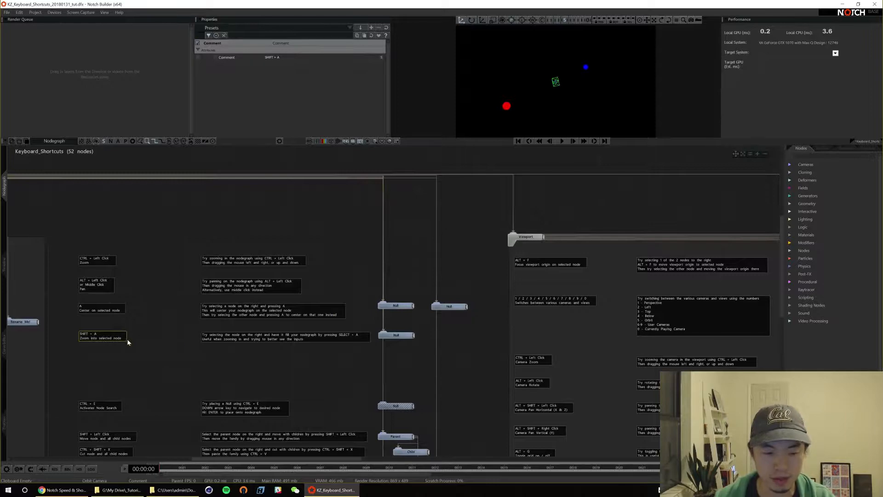
key("shift+a")
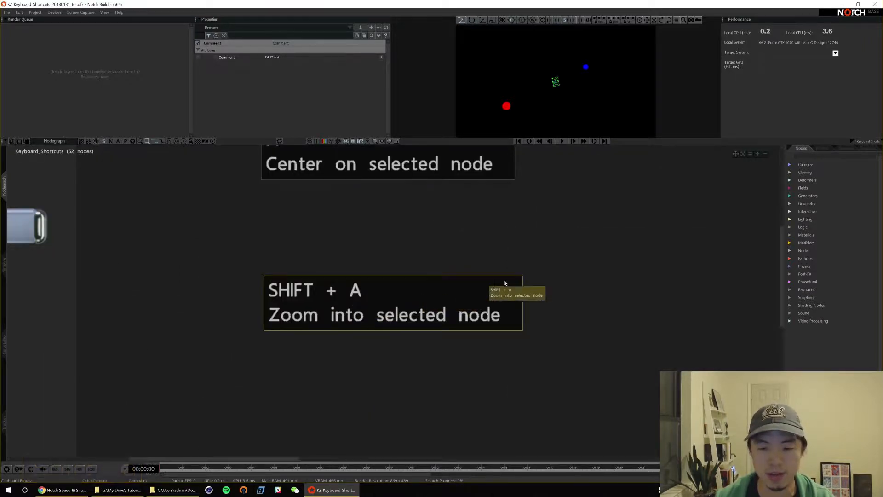
left_click_drag(658, 264, 518, 302, "ctrl")
Zoom the nodegraph into the first Null node so it fills the view, back out, and repeat it once.
left_click(505, 295)
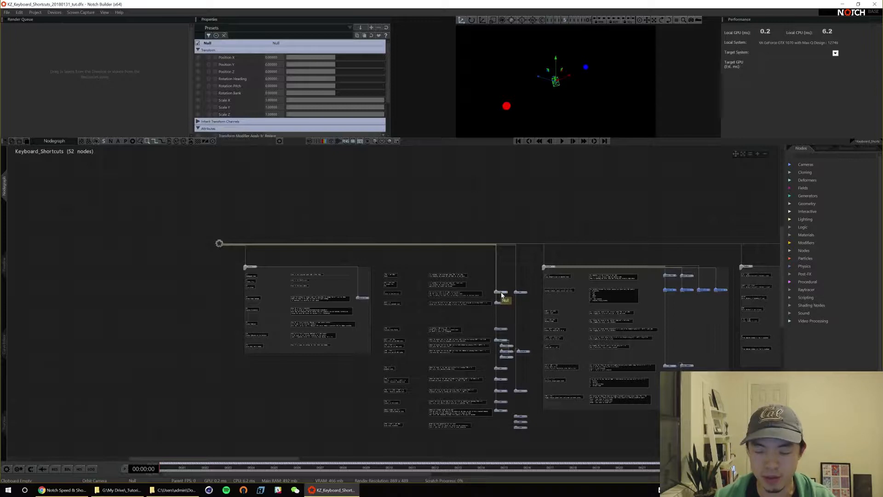
key("shift+a")
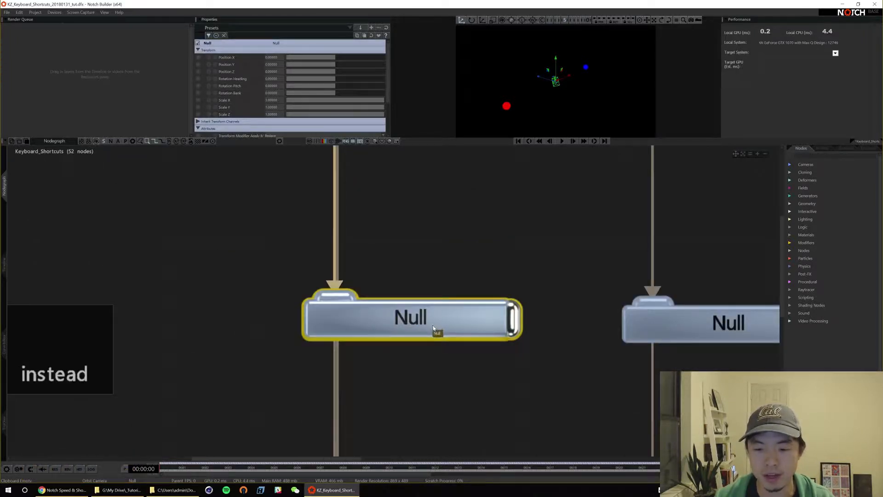
key("shift")
key("ctrl")
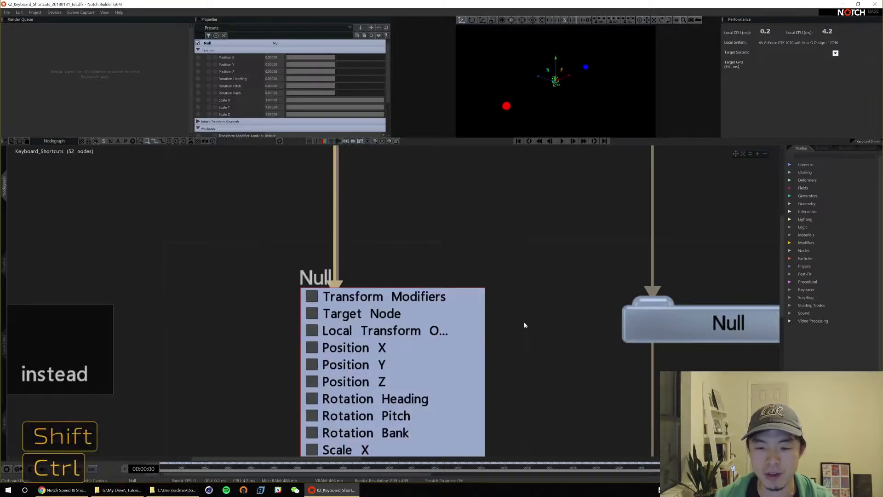
scroll(524, 325, "down", 10)
left_click(407, 320)
left_click(393, 310)
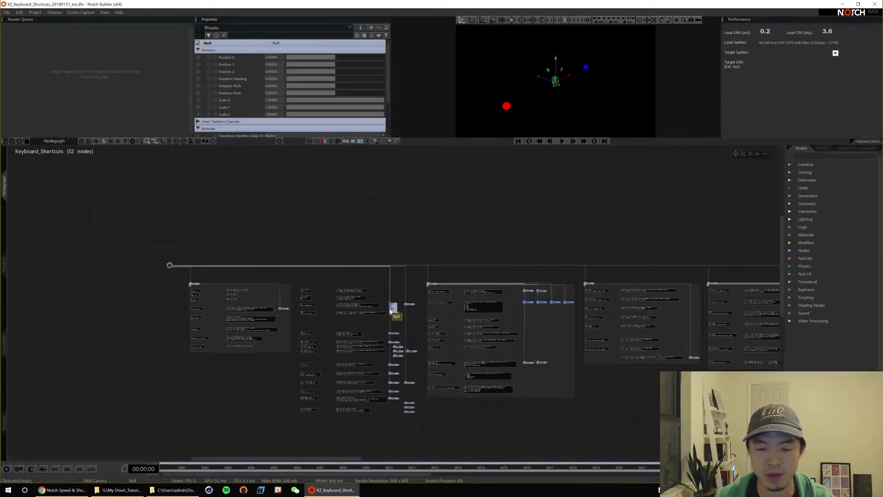
key("shift+a")
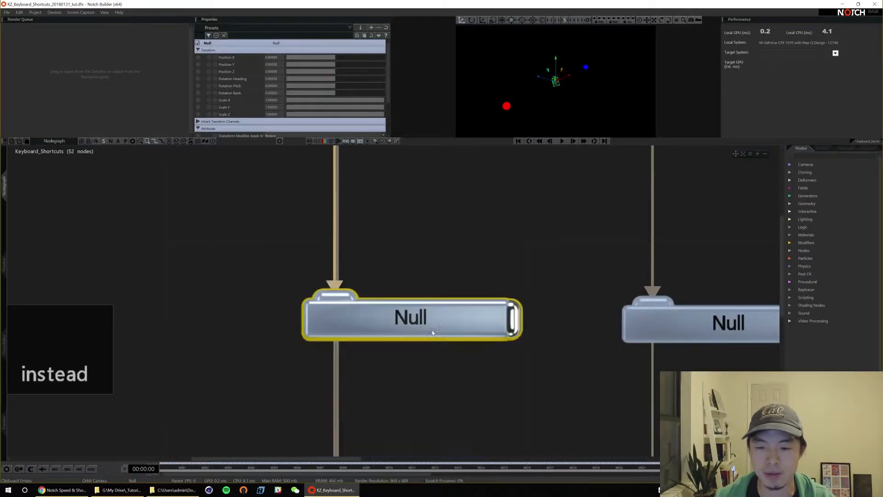
left_click_drag(509, 355, 435, 350, "ctrl")
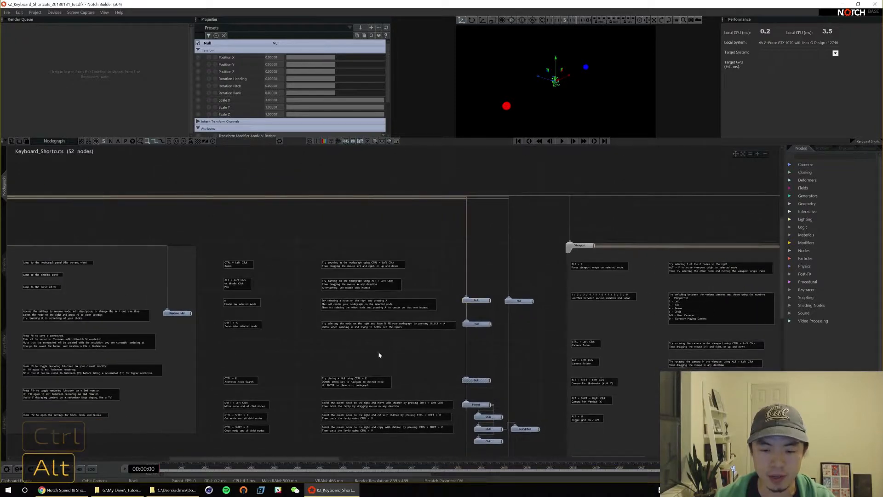
Activate node search near the Node Search notes, search for null, and clear the search.
left_click(364, 362)
left_click_drag(363, 363, 364, 316, "alt")
left_click_drag(305, 369, 319, 368, "ctrl")
left_click_drag(242, 377, 251, 307, "alt")
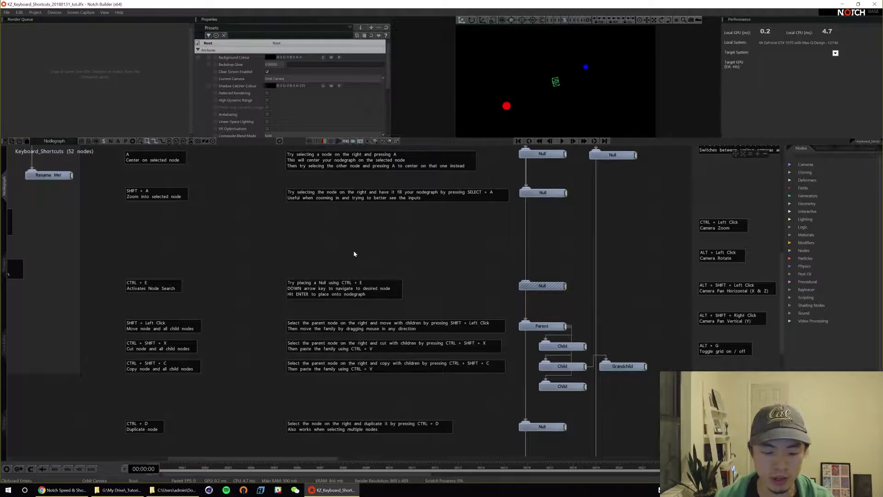
key("ctrl+e")
type("null")
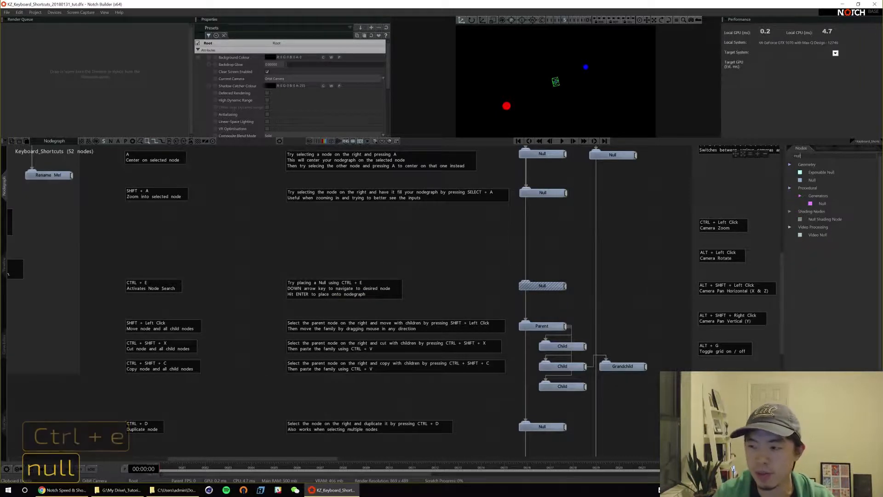
key("BackSpace")
key("BackSpace")
key("BackSpace")
key("BackSpace")
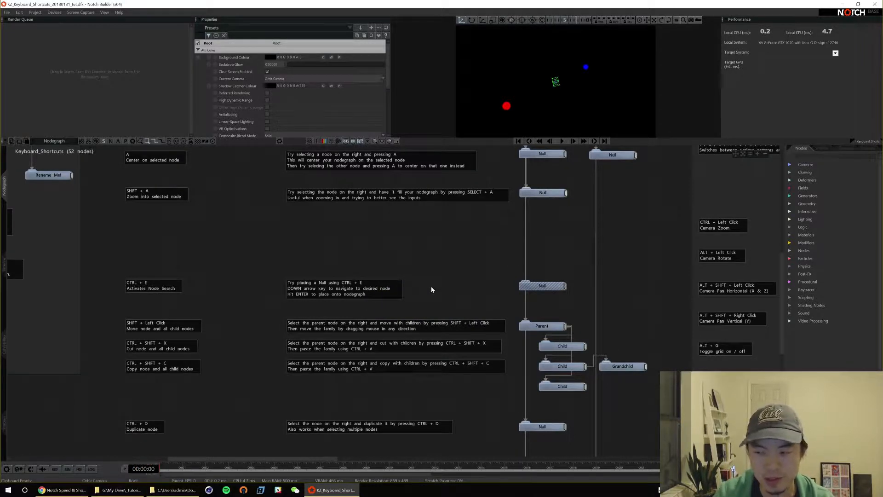
Use node search to place a Geometry Null node beside the Node Search notes, and delete that node.
key("ctrl+e")
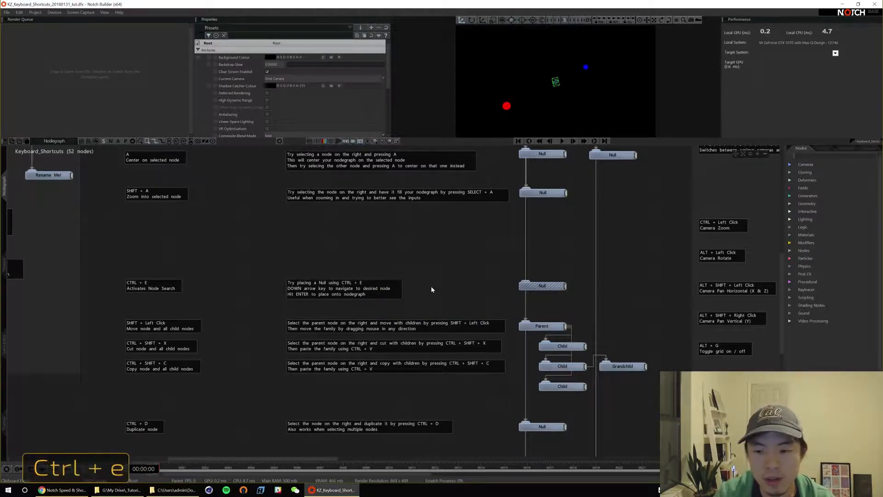
type("null")
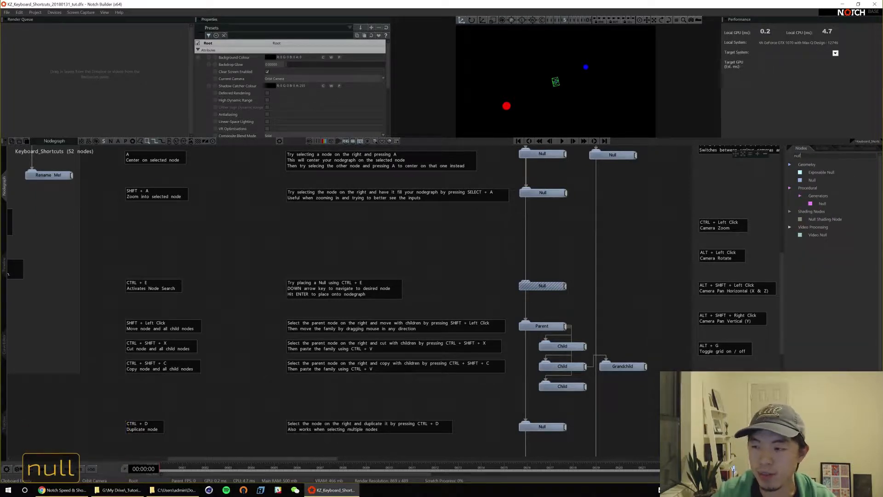
key("Down")
key("Down")
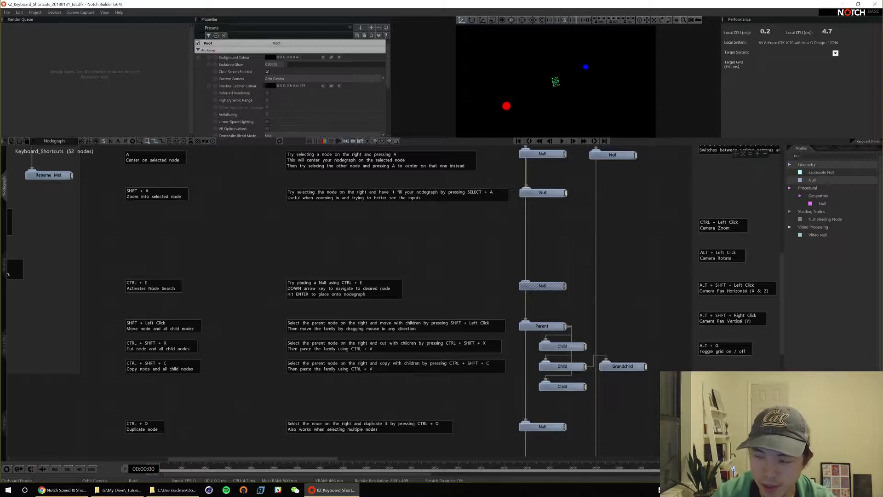
key("Return")
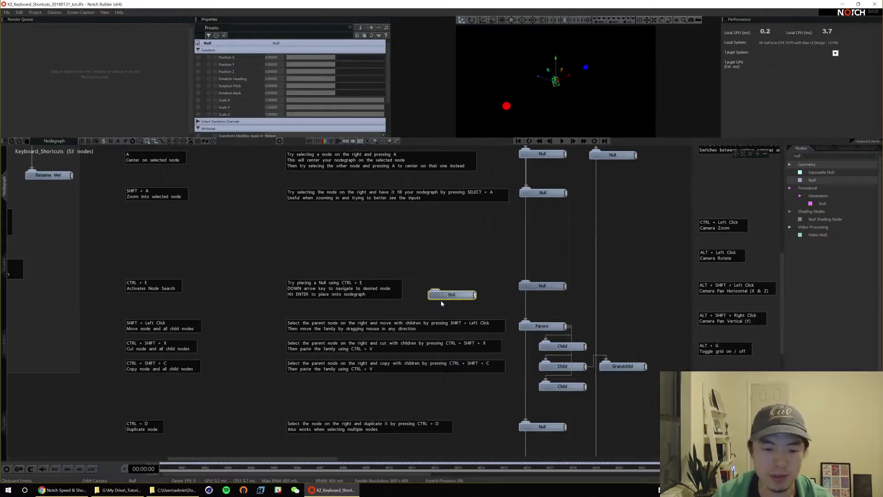
key("Delete")
Move the Parent node together with all its child nodes and bring the family back to its original place.
middle_click_drag(448, 287, 430, 246)
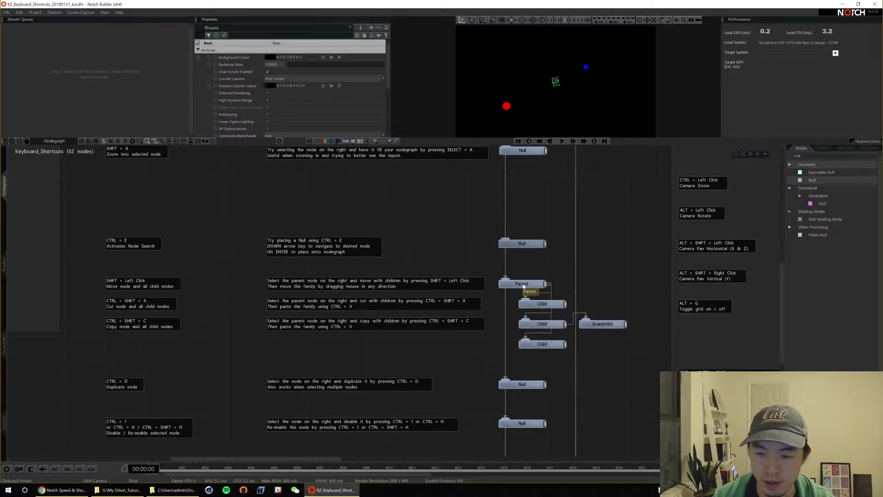
mouse_move(523, 286)
left_mouse_down()
mouse_move(488, 281)
mouse_move(515, 254)
mouse_move(522, 294)
mouse_move(520, 275)
mouse_move(524, 286)
left_mouse_up()
key("shift")
left_click(558, 277)
left_click_drag(638, 360, 524, 285)
left_click(531, 268)
left_click(531, 263)
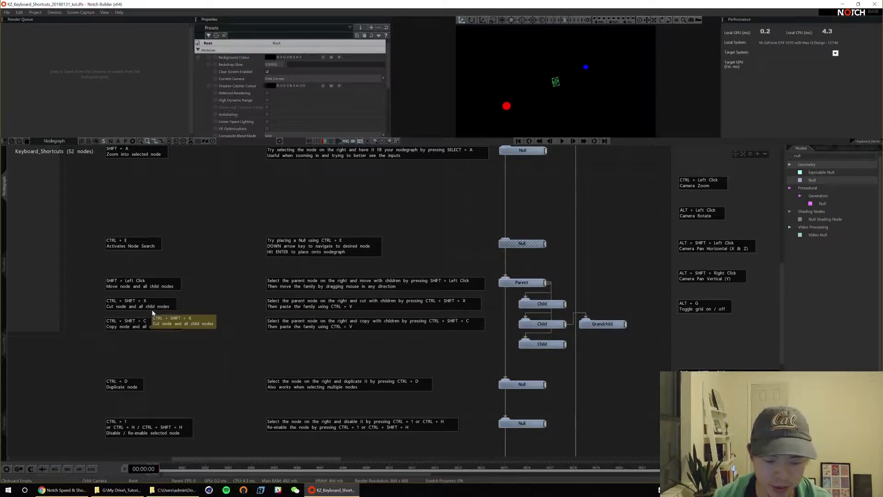
Cut the inactive Null node above the Parent node, paste it, and move it back into line.
left_click(519, 243)
key("ctrl+x")
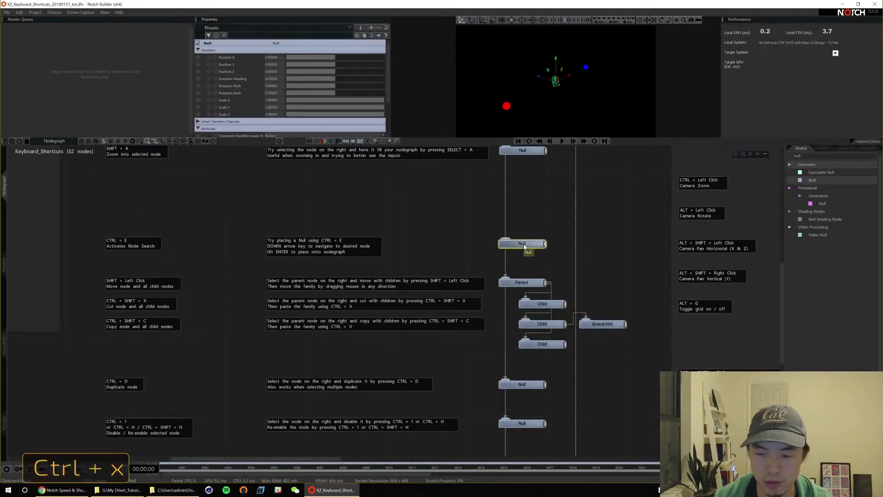
key("ctrl+v")
left_click_drag(520, 247, 499, 242)
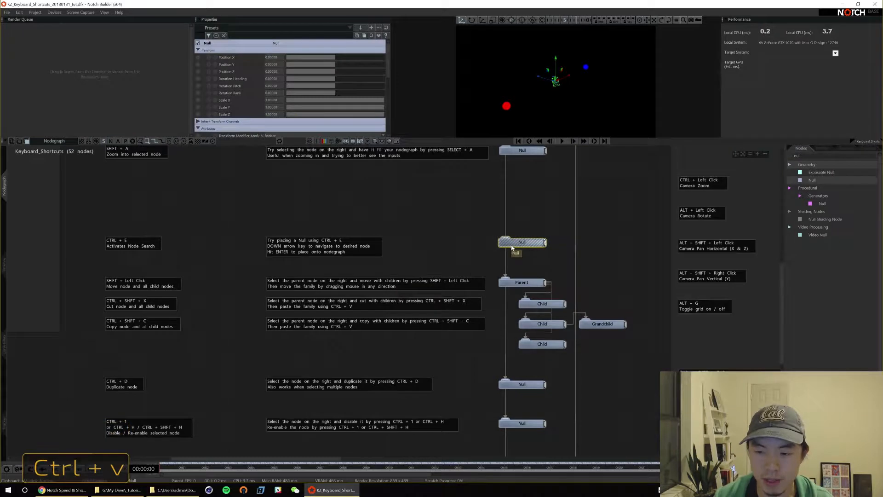
Cut the Parent node with all its children, paste the family back in place, and connect Parent to the Root node.
left_click(525, 285)
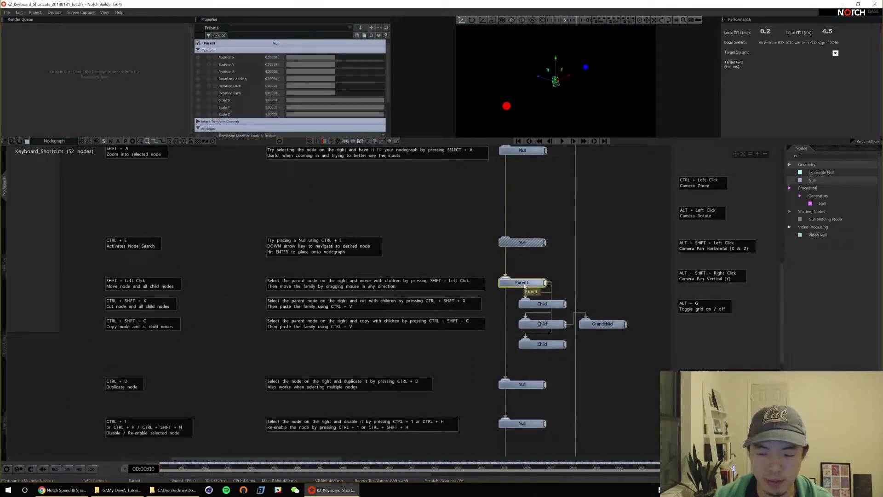
key("ctrl+shift+x")
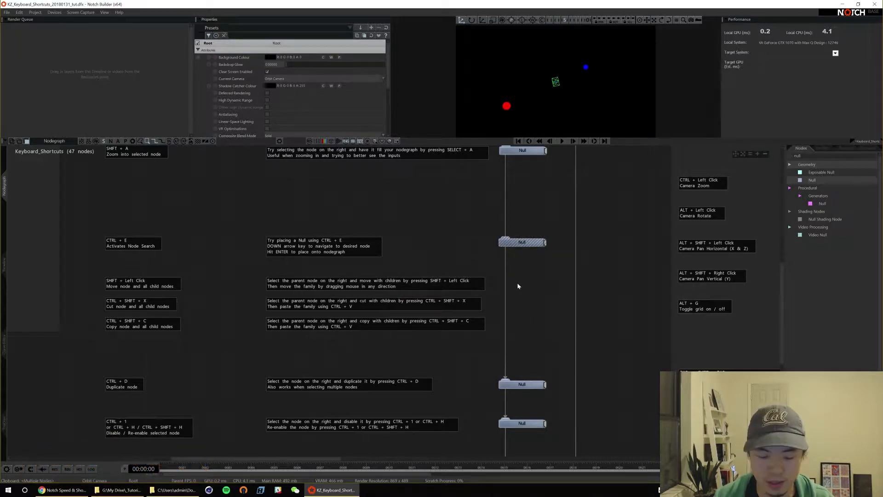
key("ctrl+v")
mouse_move(544, 292)
left_mouse_down()
mouse_move(521, 278)
mouse_move(546, 286)
mouse_move(526, 285)
left_mouse_up()
left_click(529, 281, "shift")
left_click(520, 283)
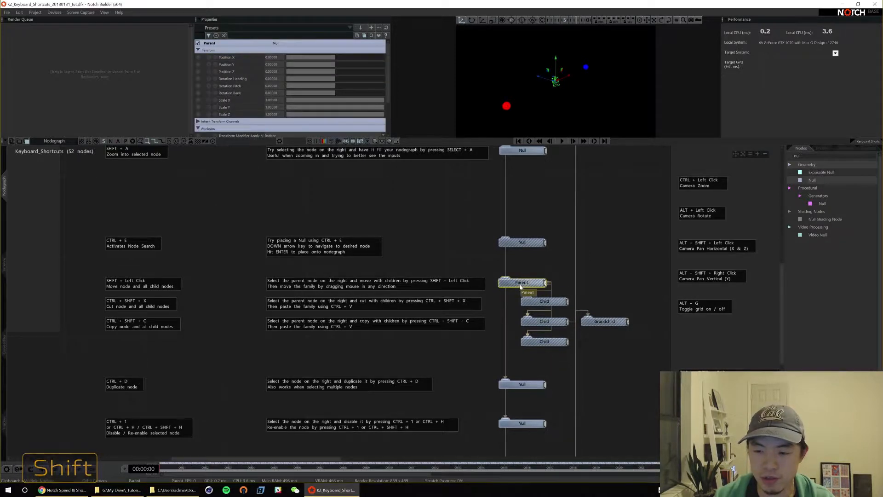
key("ctrl+r")
left_click(514, 302)
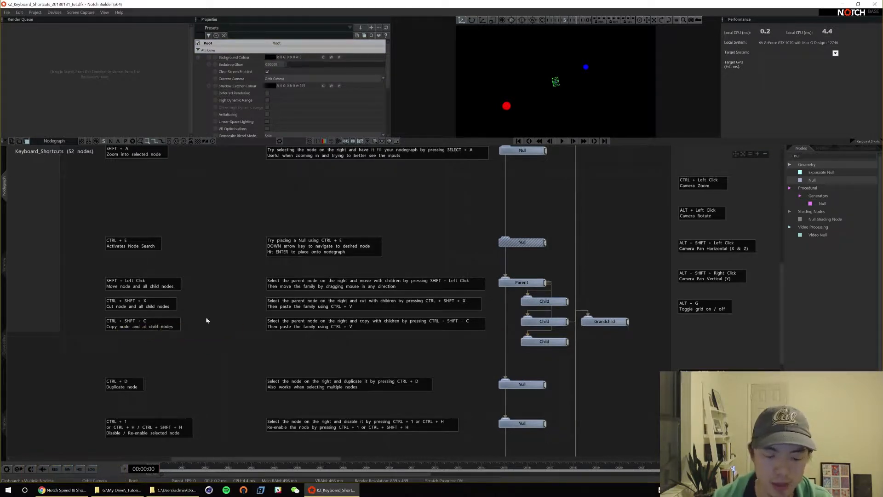
Copy the Parent node with all its children, paste it, and move the copied family above the Node Search notes.
left_click(521, 284)
key("ctrl+shift+c")
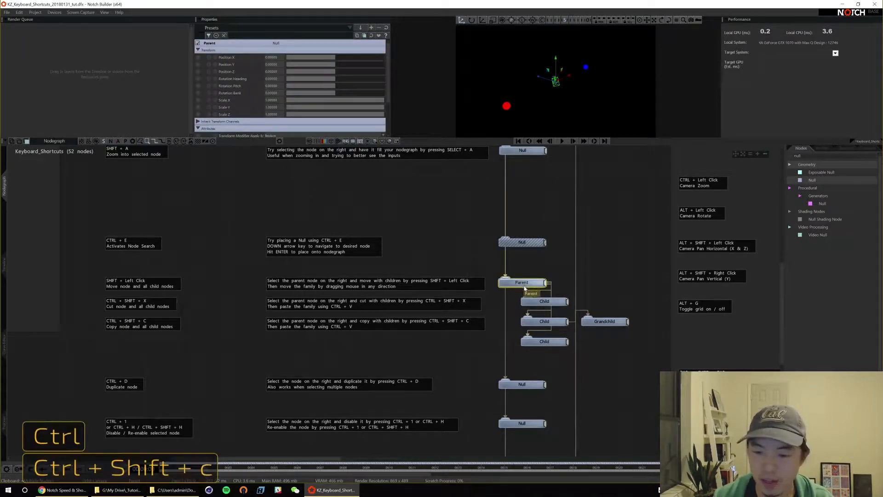
key("ctrl+v")
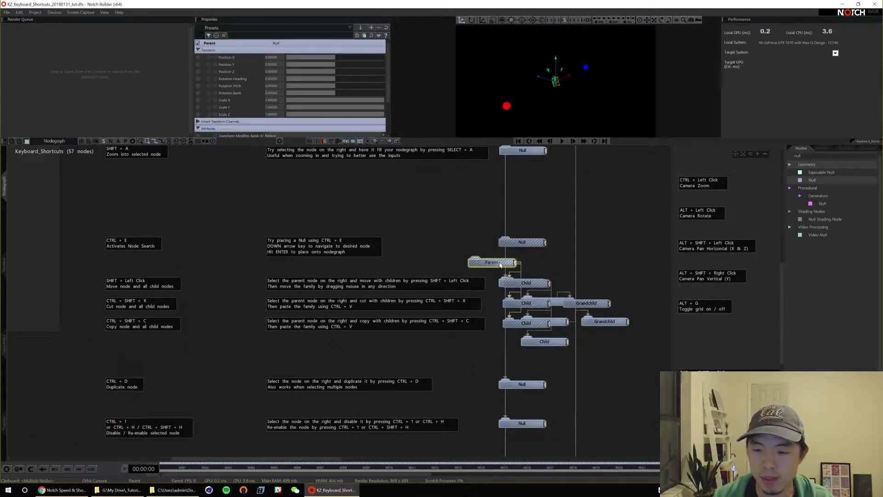
left_click_drag(506, 267, 403, 189, "shift")
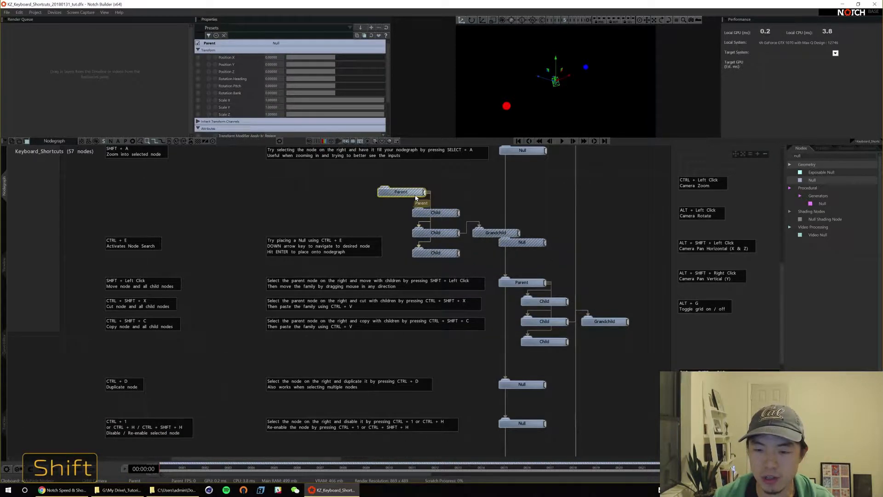
Cut the copied Parent node together with all its child nodes from the nodegraph.
left_click(405, 183)
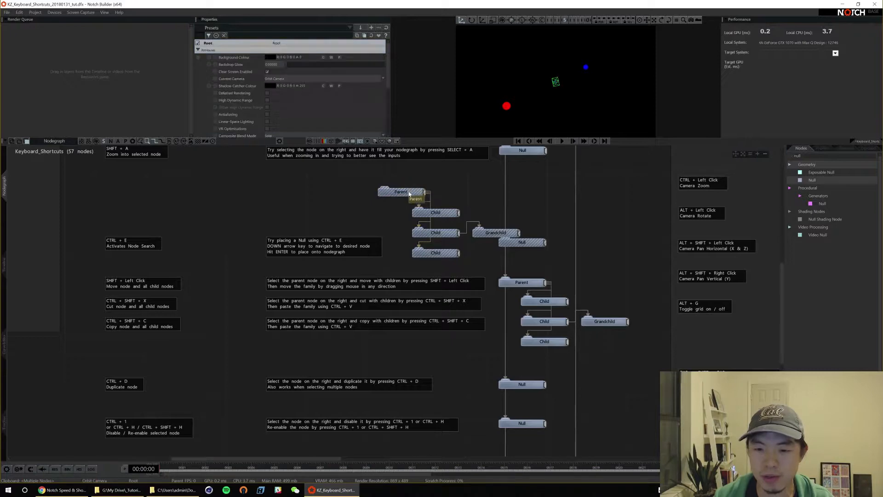
left_click(407, 192)
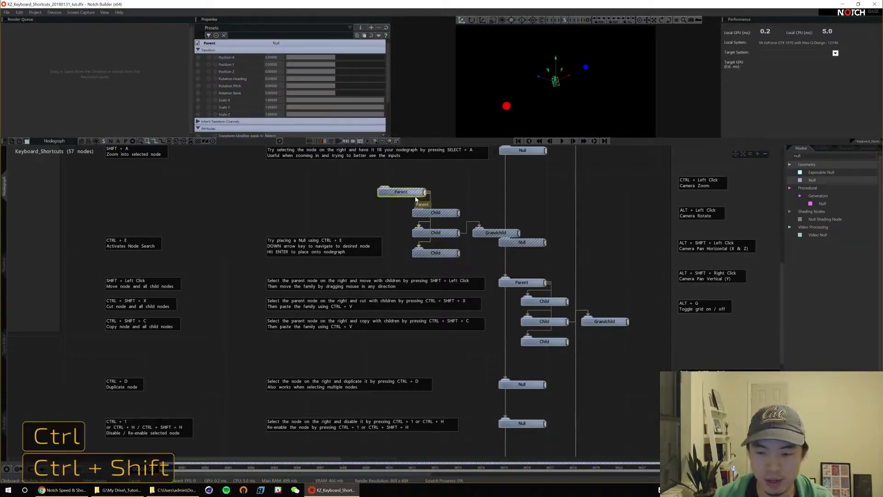
key("ctrl+shift+x")
left_click_drag(425, 329, 404, 236, "alt")
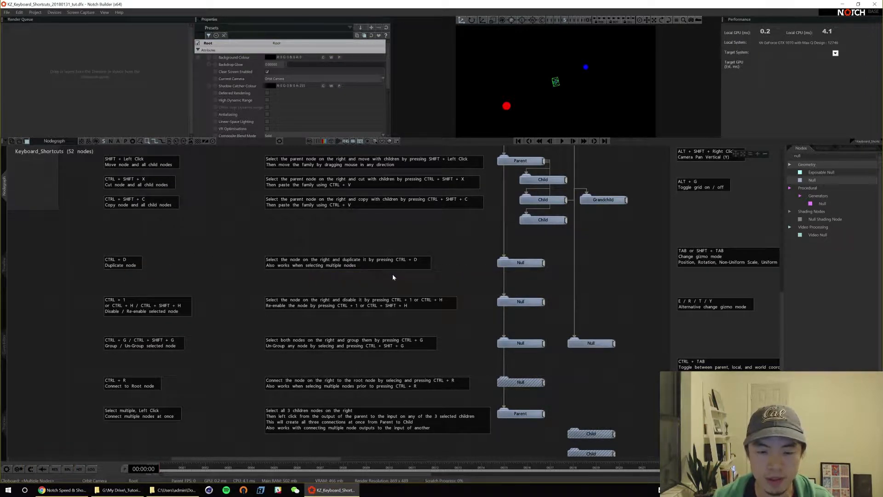
Duplicate the Null node beside the Duplicate node notes twice, moving each copy aside and deleting it.
left_click(518, 262)
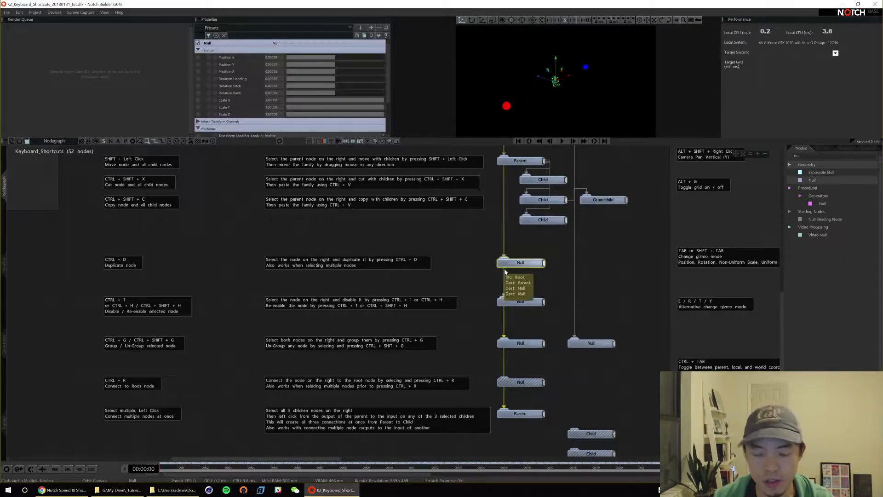
key("ctrl+d")
left_click_drag(534, 275, 516, 315)
key("Delete")
key("ctrl+d")
left_click_drag(542, 269, 589, 256)
key("Delete")
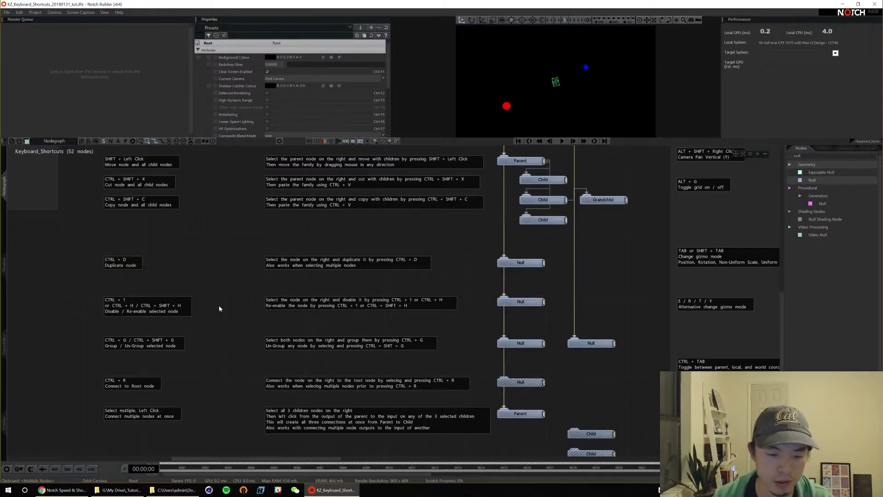
Disable the Null node beside the Disable / Re-enable notes and re-enable it using the separate disable and enable commands.
left_click_drag(219, 305, 202, 285, "alt")
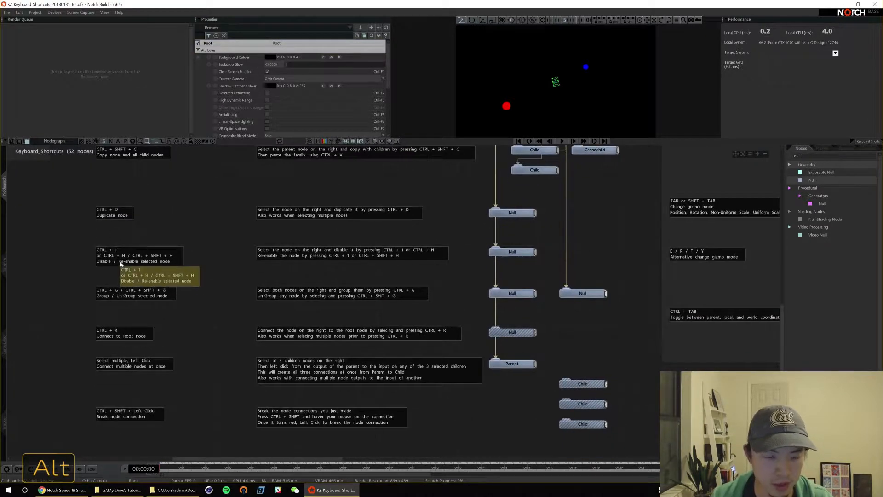
left_click(504, 254)
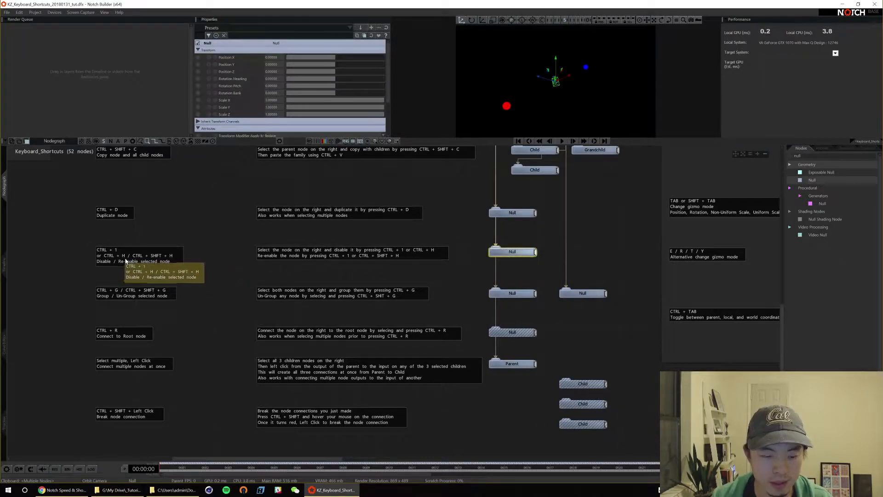
key("ctrl+h")
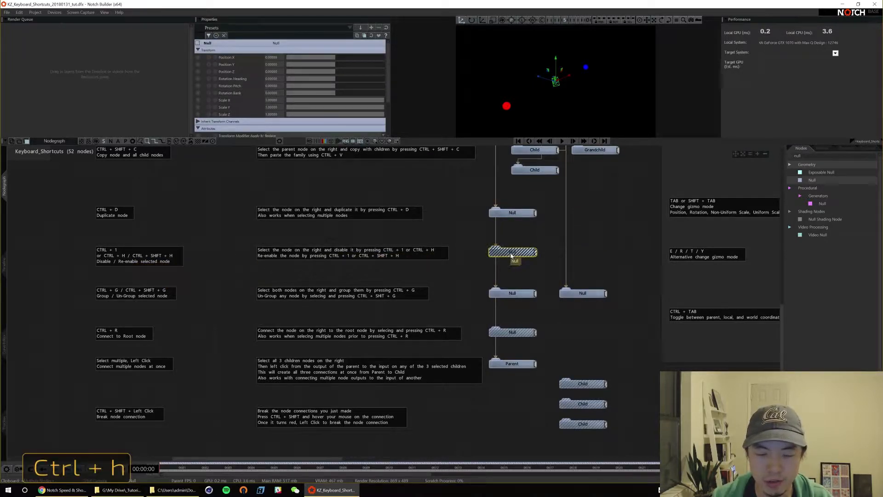
key("ctrl+shift")
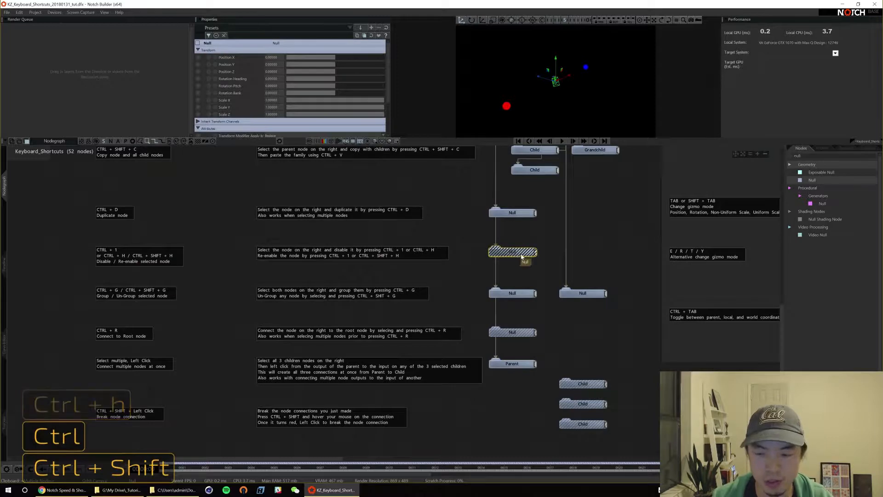
key("ctrl+shift+h")
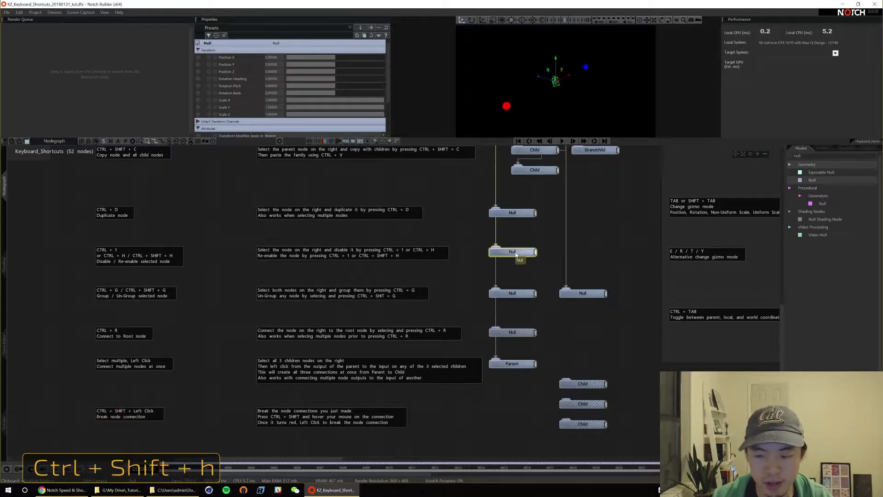
Toggle the same Null node between disabled and enabled several times, leaving it enabled.
key("ctrl")
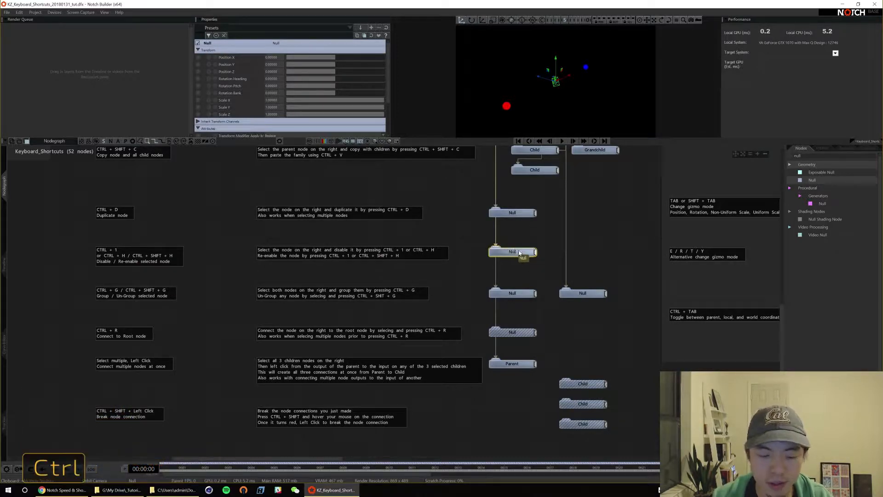
key("ctrl+1")
key("ctrl+1")
key("ctrl+1")
key("ctrl+1")
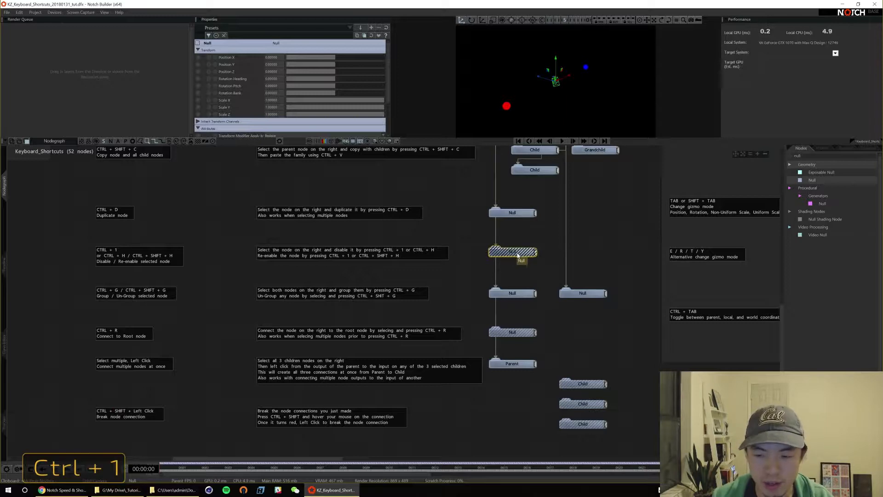
key("ctrl+1")
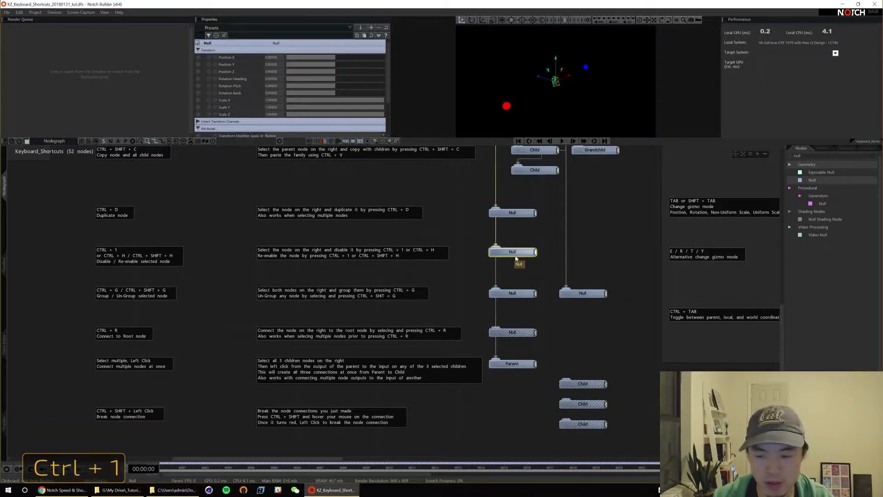
key("ctrl+1")
key("ctrl+1")
key("ctrl+1")
key("ctrl+1")
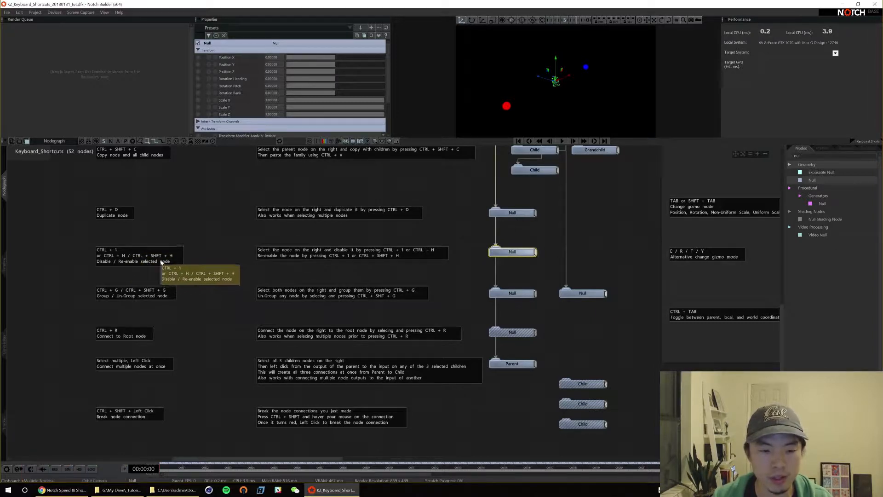
Disable the Null node beside the Duplicate node notes, select it with the Null below, disable both, and re-enable both together.
left_click(517, 219)
key("ctrl+1")
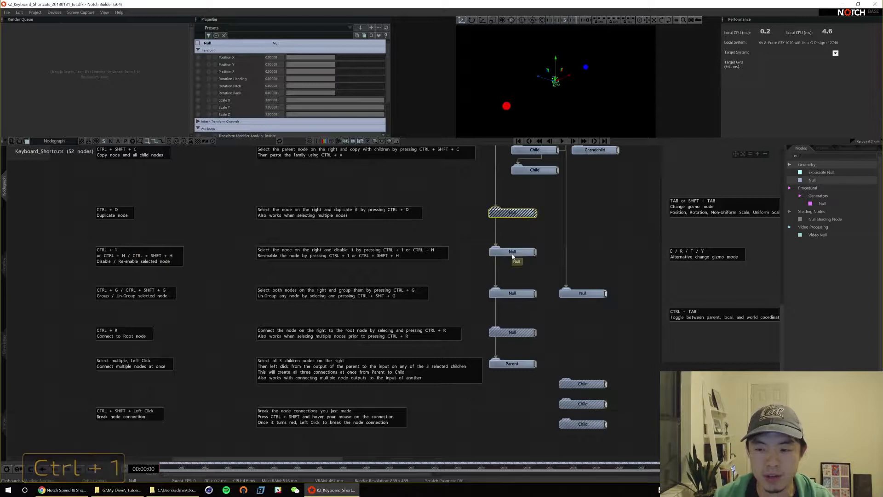
left_click_drag(477, 201, 526, 270)
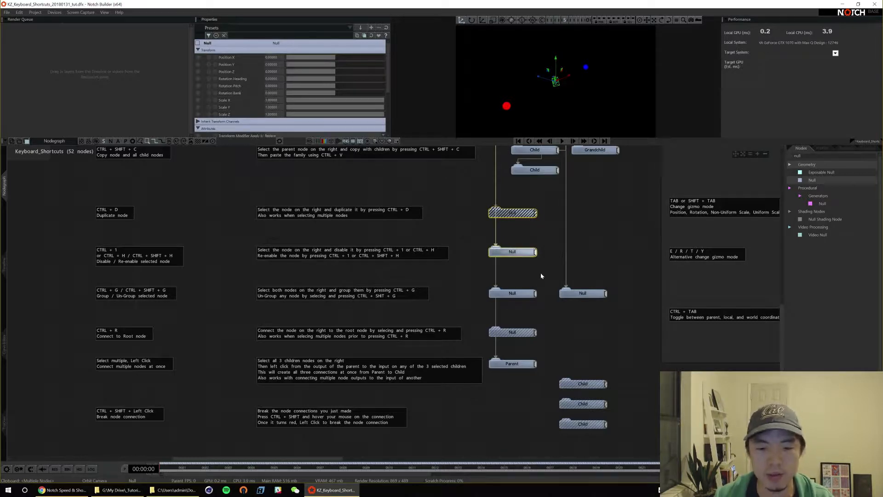
key("ctrl+h")
key("ctrl+shift+h")
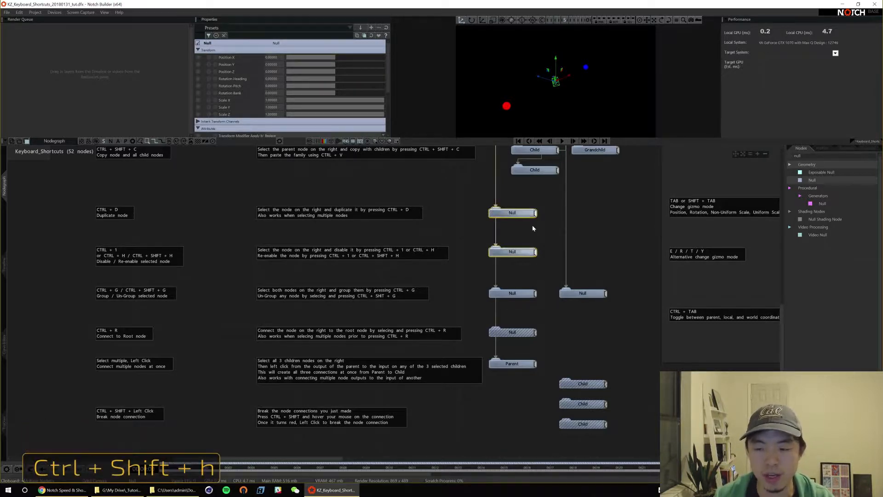
Disable only the upper Null, toggle the active state of both Null nodes together to swap them, and re-enable both.
left_click(532, 228)
left_click(515, 214)
key("ctrl+1")
scroll(521, 199, "up", 1)
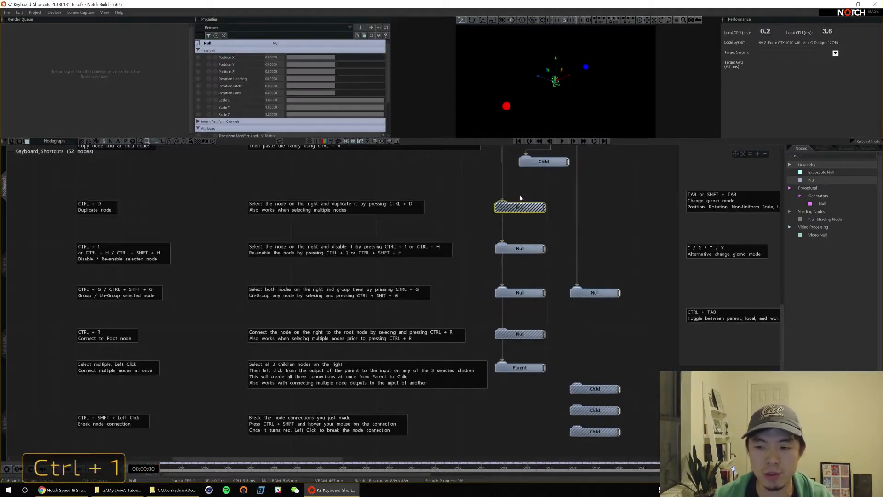
left_click(530, 249, "shift")
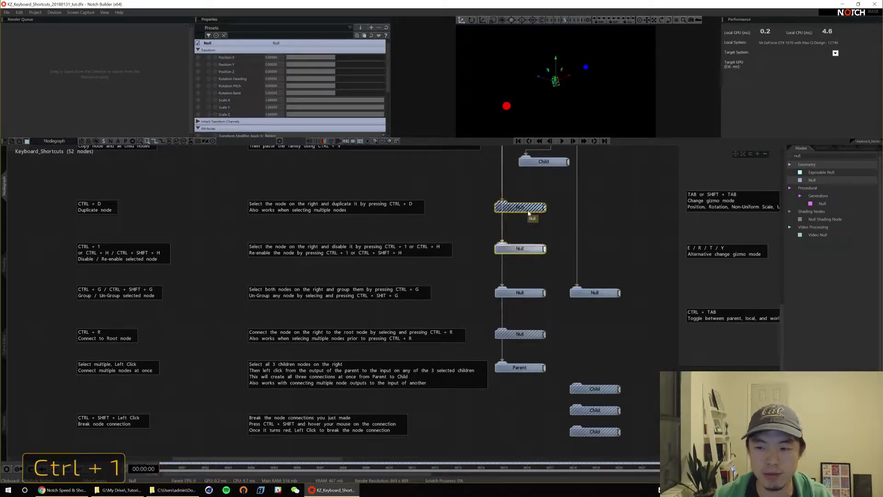
key("ctrl+1")
key("ctrl+1")
key("ctrl+1")
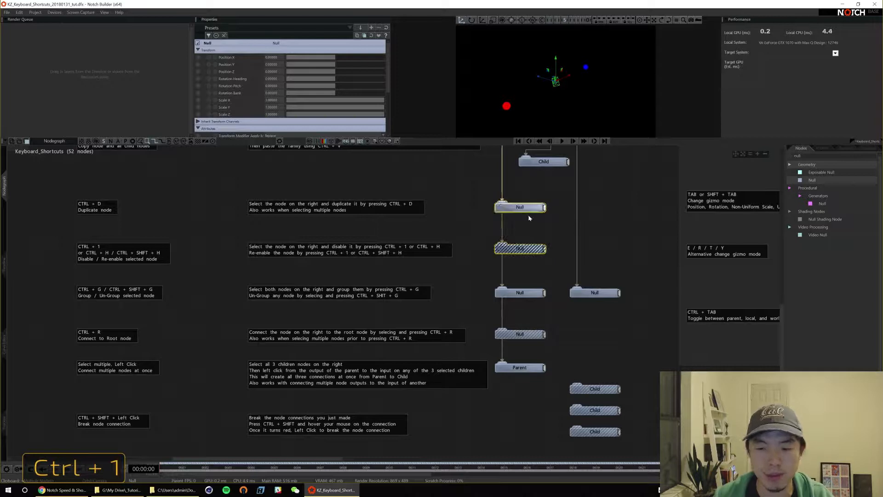
key("ctrl+1")
left_click(530, 248, "ctrl")
key("ctrl+1")
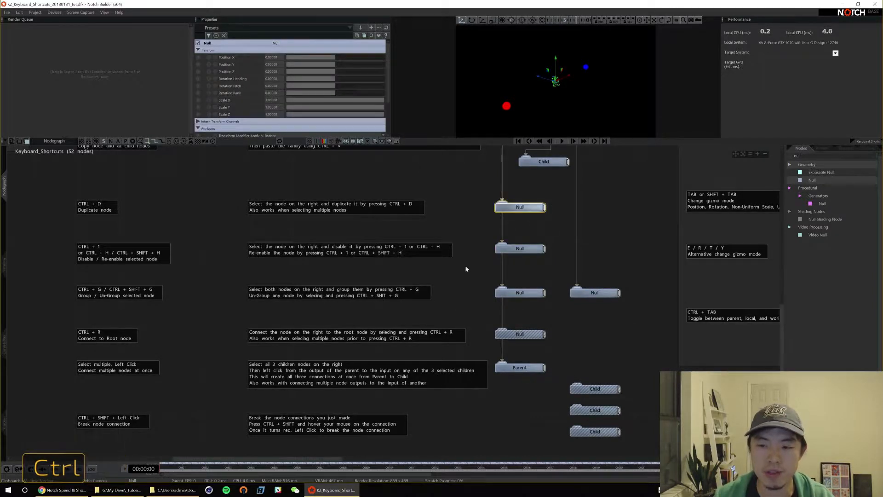
Group the two Null nodes beside the Group / Un-Group notes, and ungroup them again.
scroll(465, 271, "down", 1)
left_click_drag(469, 273, 444, 275, "alt")
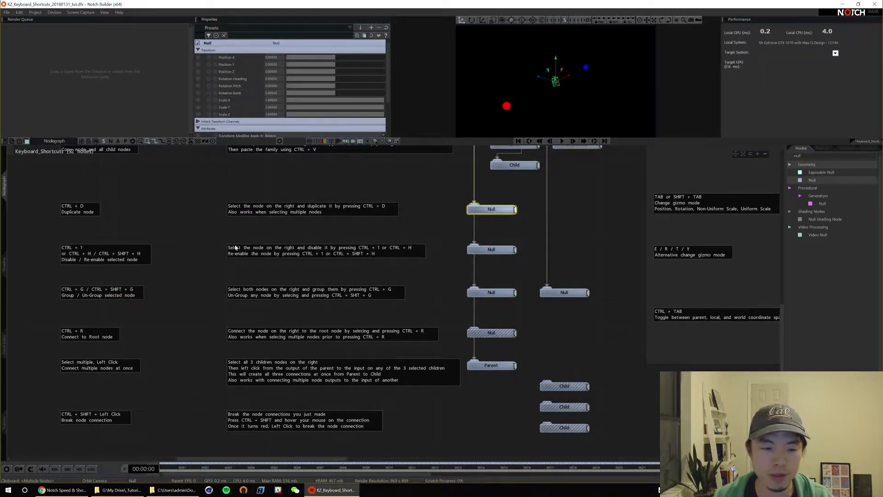
left_click_drag(481, 277, 583, 307)
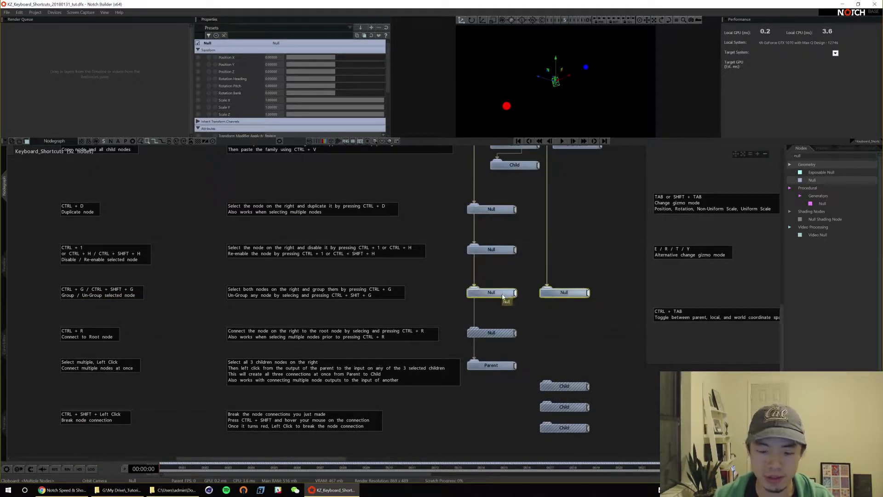
key("ctrl+g")
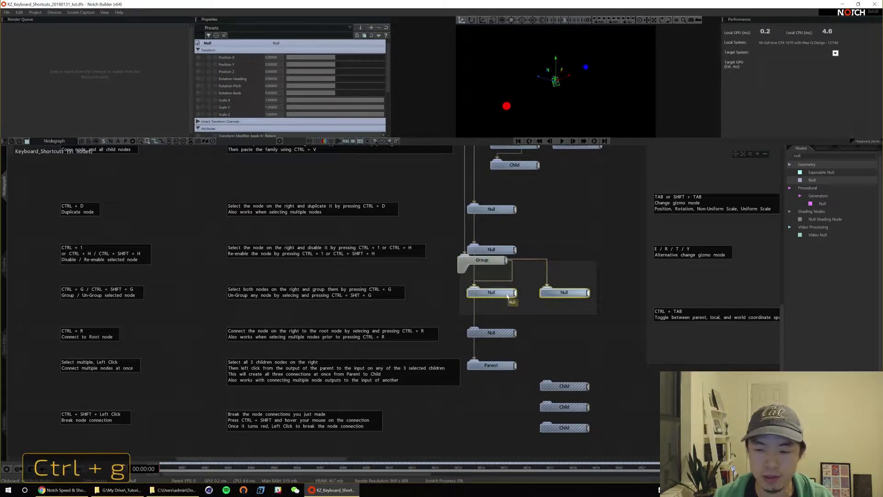
left_click(531, 250)
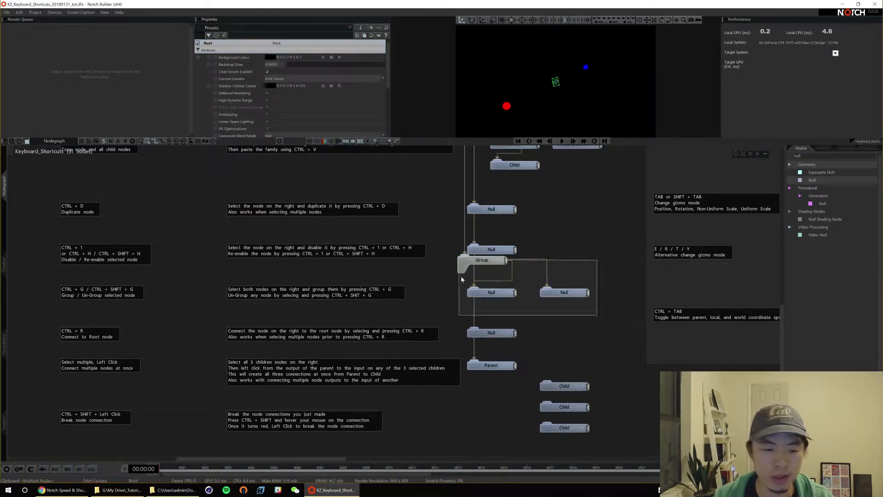
left_click(491, 265)
key("ctrl+shift+g")
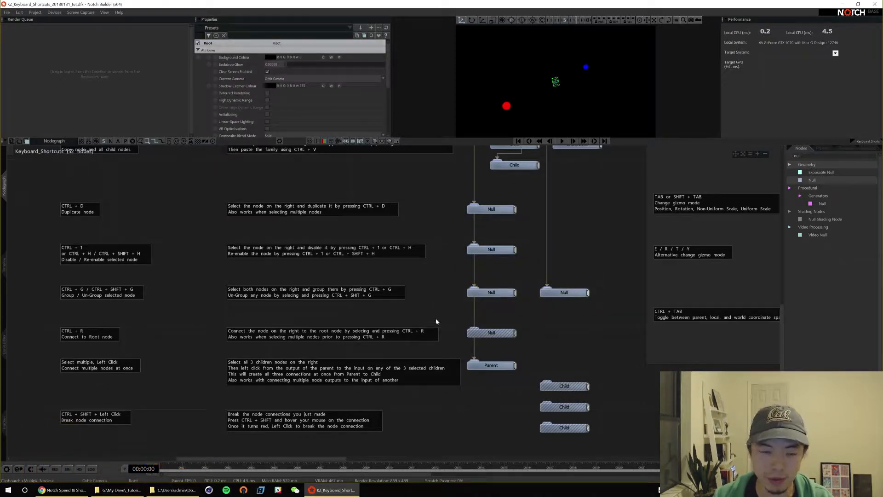
Connect the inactive Null beside the Connect to Root notes to Root, break that connection, and move the node back into line.
left_click_drag(451, 310, 448, 268, "alt")
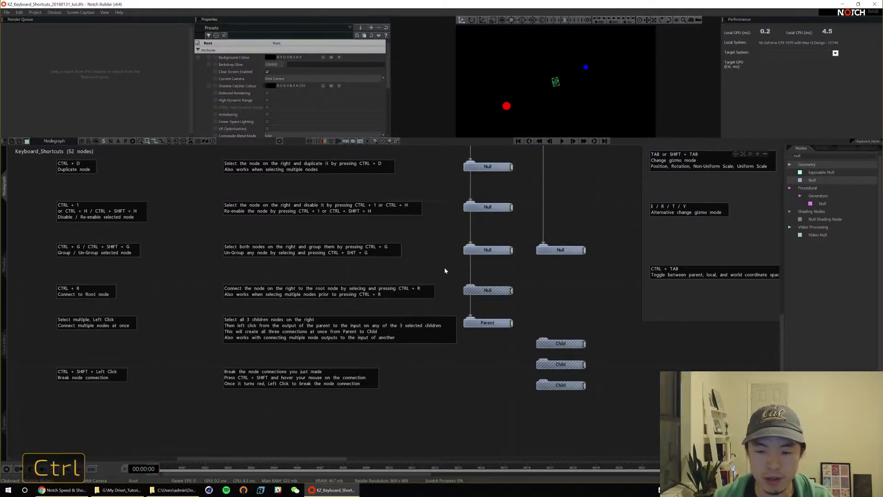
left_click_drag(444, 267, 359, 265, "ctrl")
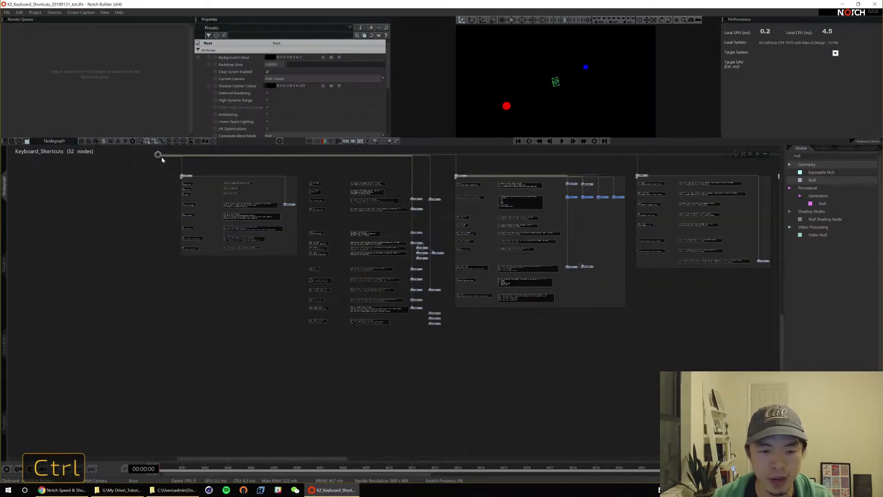
left_click_drag(434, 306, 486, 296, "ctrl")
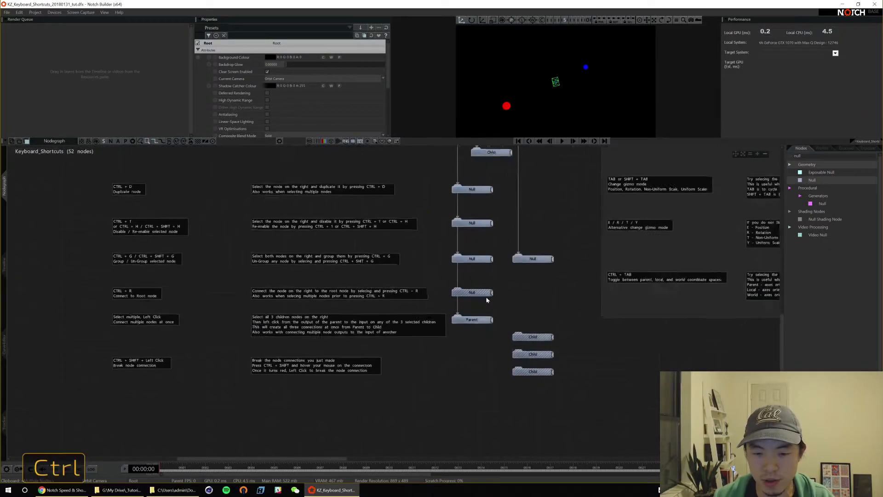
left_click(483, 293)
key("ctrl+r")
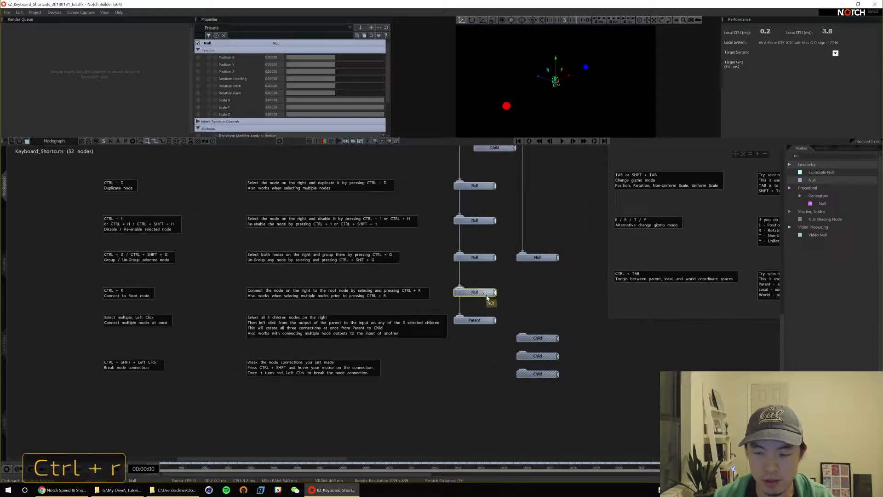
left_click_drag(474, 294, 483, 294)
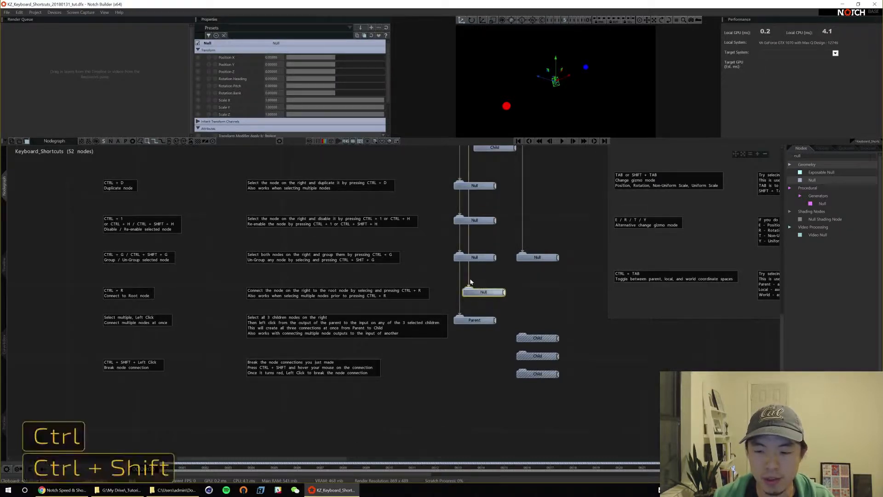
left_click(469, 283, "ctrl+shift")
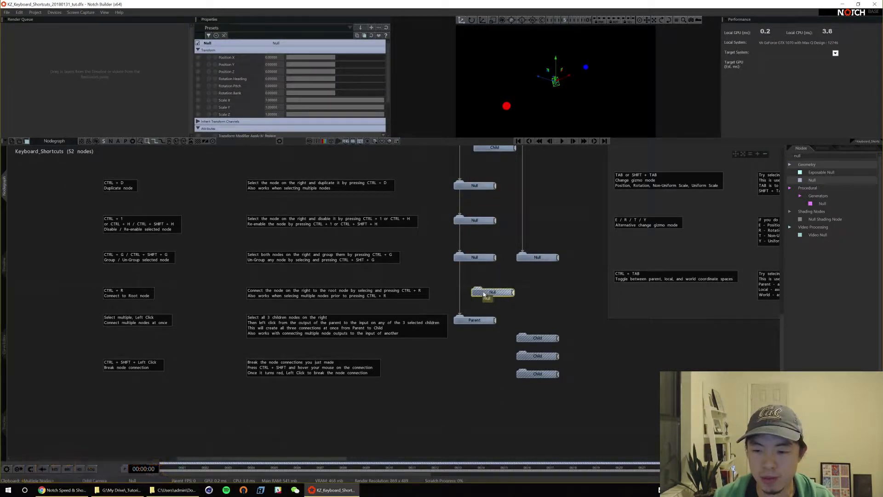
left_click_drag(481, 293, 471, 295)
Break the Root connections of the two Nulls beside the Group notes, reconnect both to Root at once, and realign them.
key("ctrl+shift")
mouse_move(486, 260)
left_mouse_down()
mouse_move(494, 259)
mouse_move(481, 270)
left_mouse_up()
key("ctrl+shift")
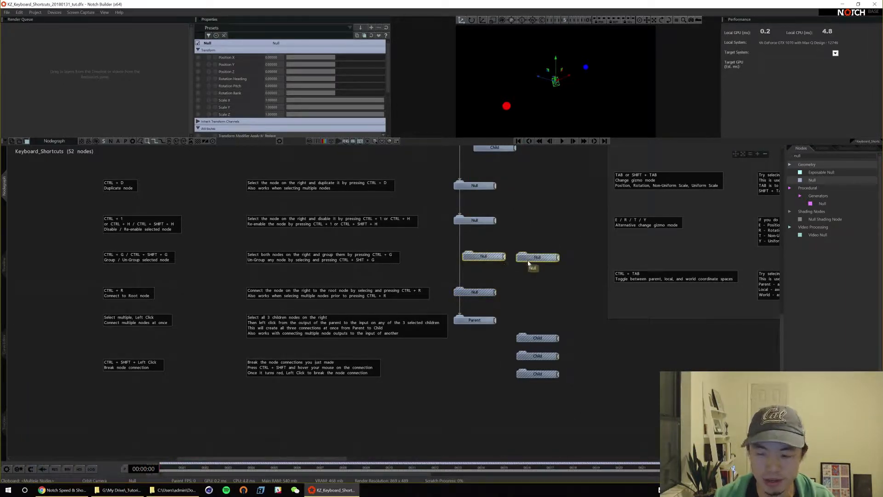
key("ctrl+r")
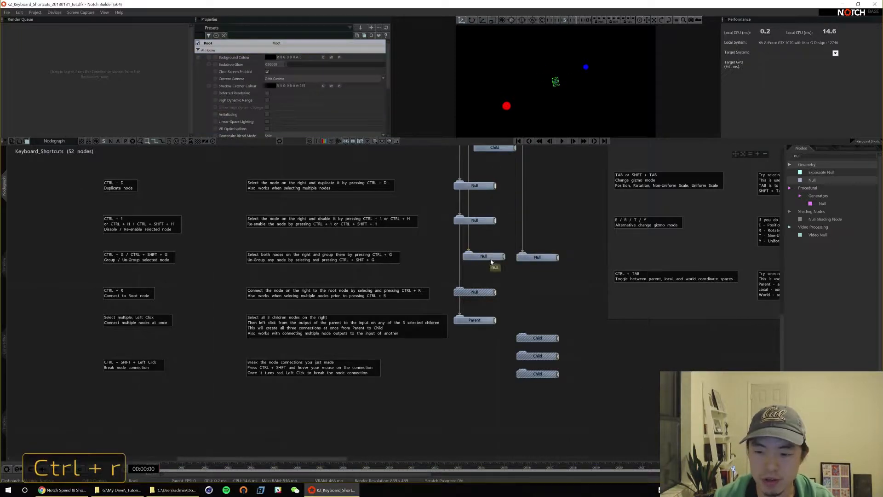
left_click_drag(491, 262, 479, 263)
left_click(520, 288)
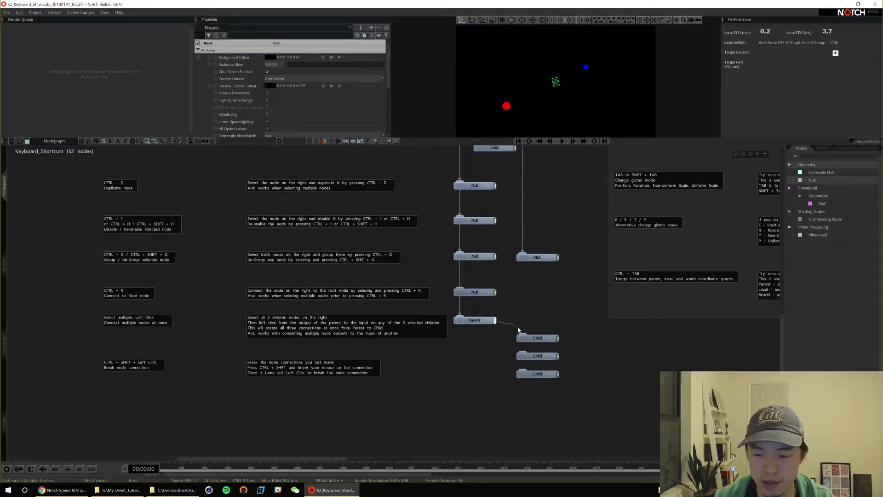
Connect the lower Parent node's output to the Child nodes one by one, and break those connections.
left_click_drag(519, 330, 523, 336)
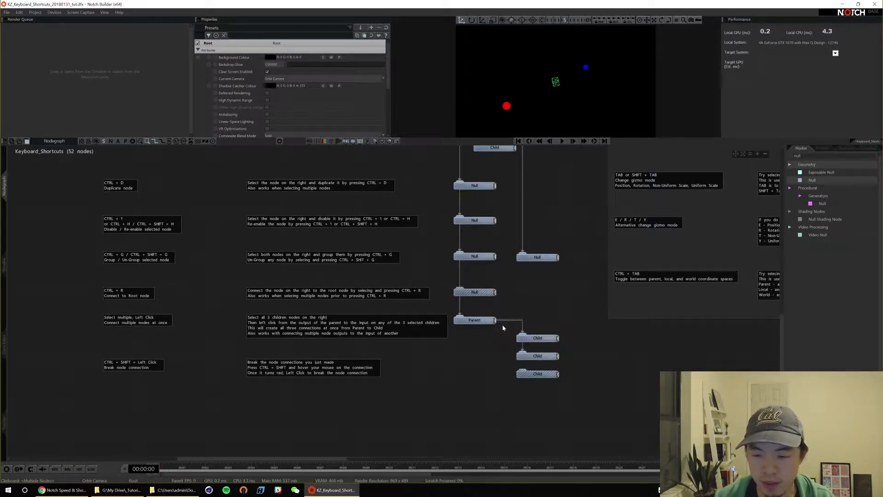
key("ctrl+shift")
left_click(507, 324, "ctrl+shift")
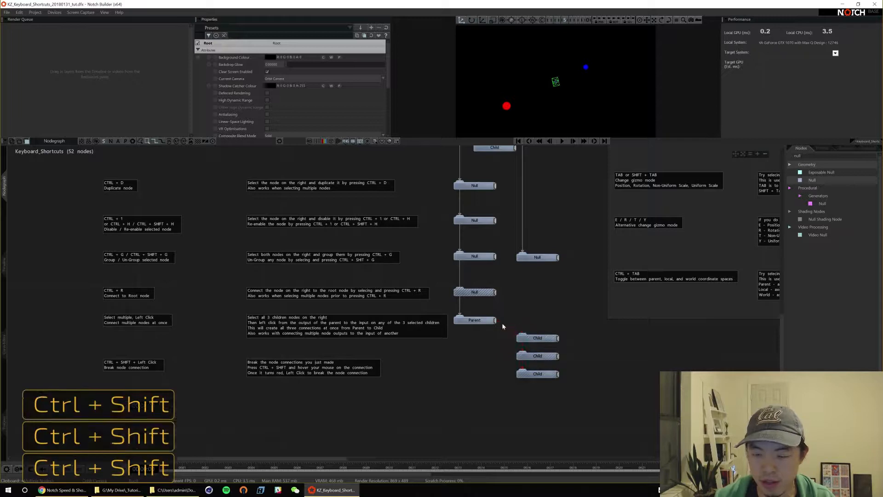
Select all three inactive Child nodes and connect the lower Parent node's output to them in a single operation.
left_click_drag(535, 313, 526, 397)
left_click_drag(496, 321, 526, 339)
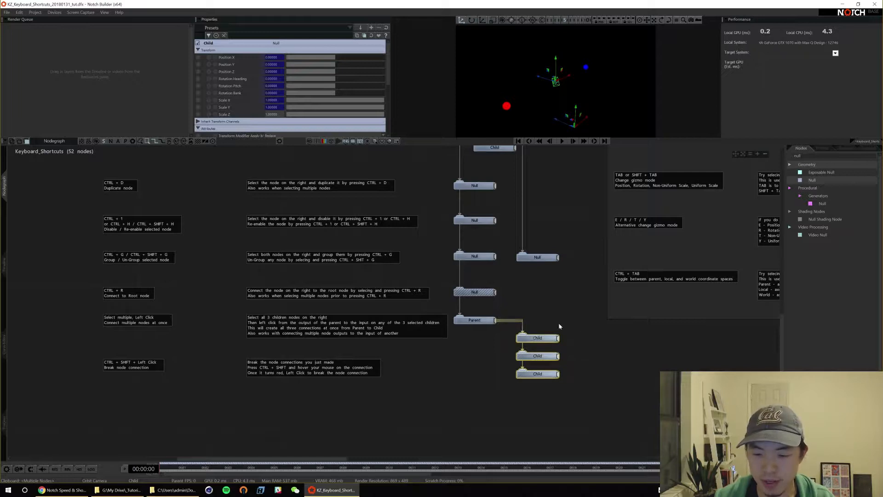
Break the lower Parent node's connections to the Child nodes, and repeat the connect-and-break once with the uppermost Child.
left_click(531, 321)
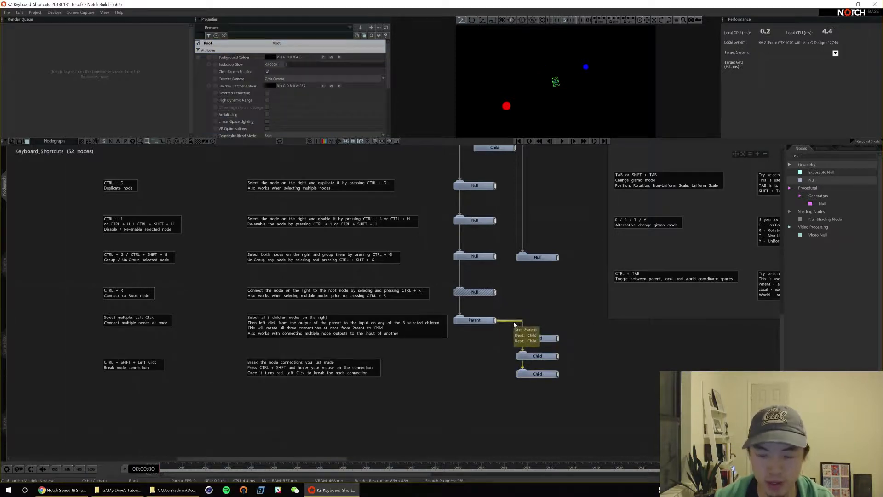
left_click(515, 322, "ctrl+shift")
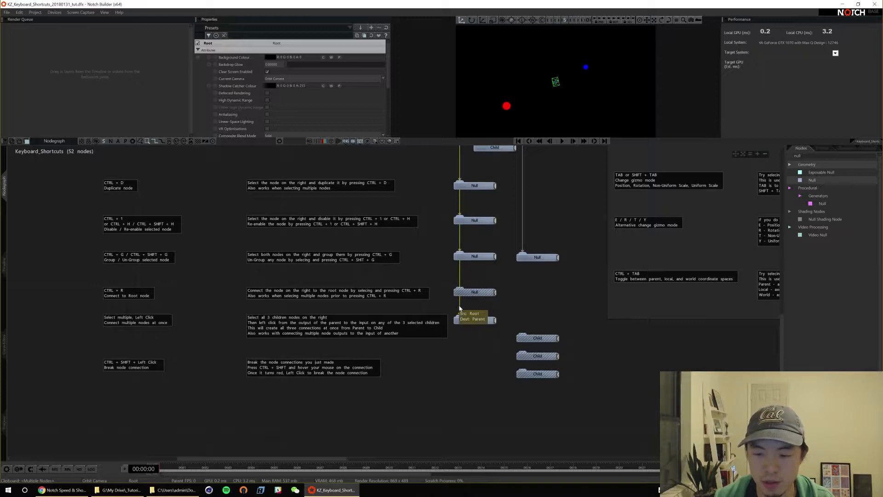
key("ctrl+shift")
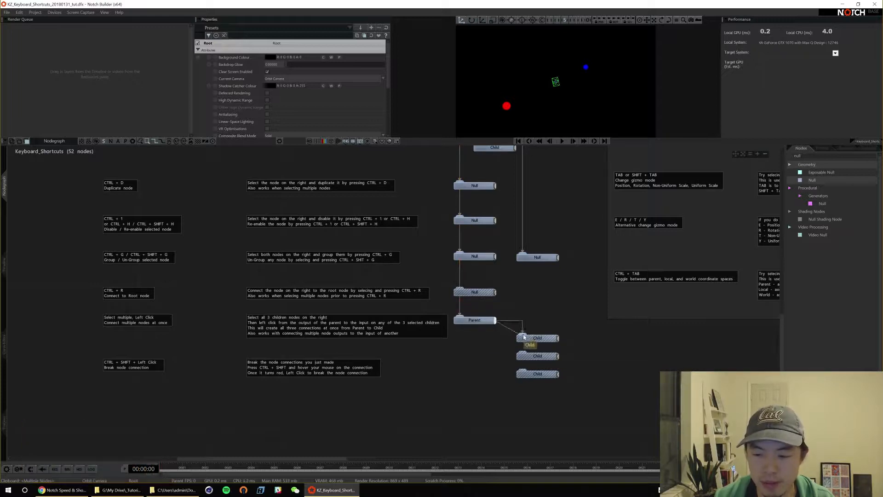
key("ctrl+shift")
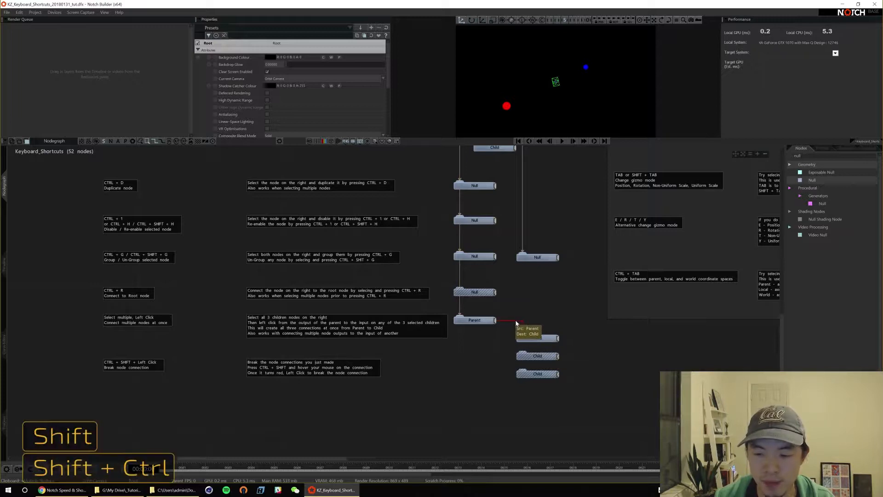
left_click(516, 322, "ctrl+shift")
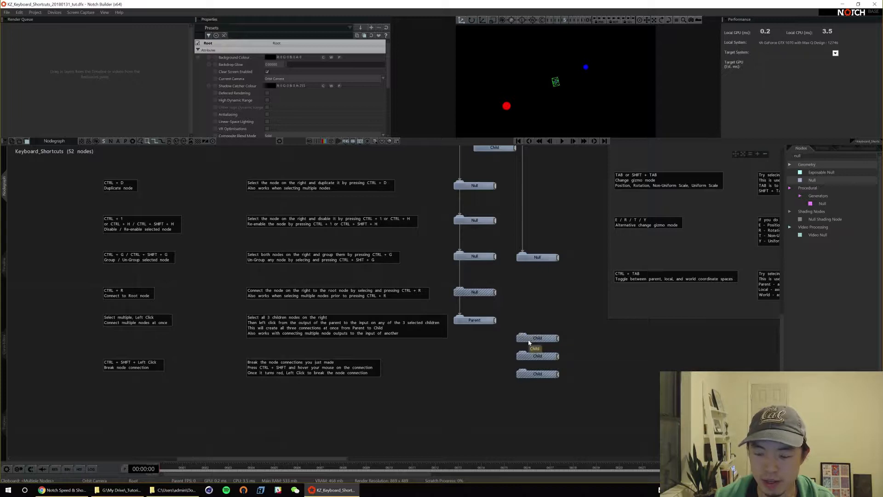
Connect the lower Parent node's output to all three selected Child nodes at once, and break the combined connection.
left_click_drag(515, 324, 564, 381)
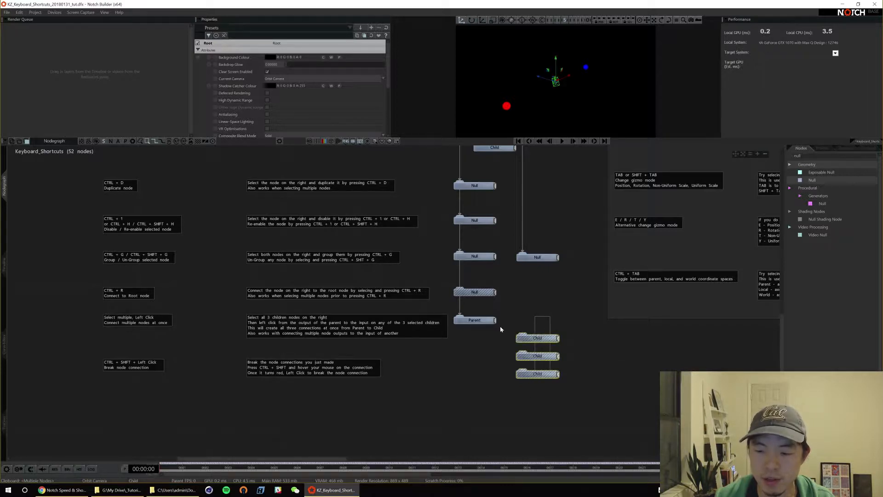
left_click_drag(496, 320, 530, 338)
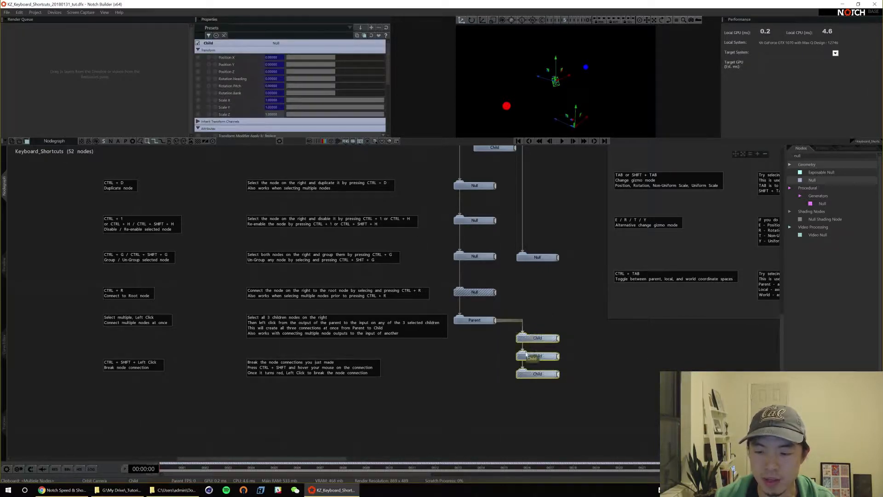
left_click(550, 327)
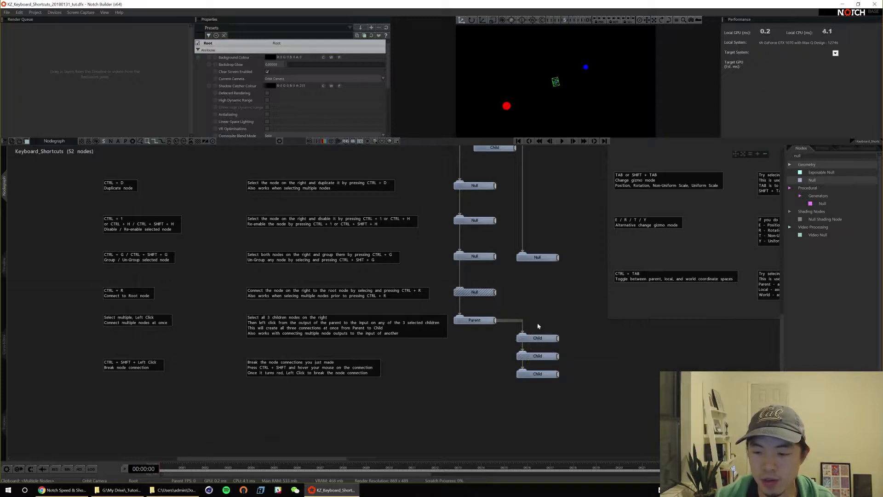
key("shift+ctrl")
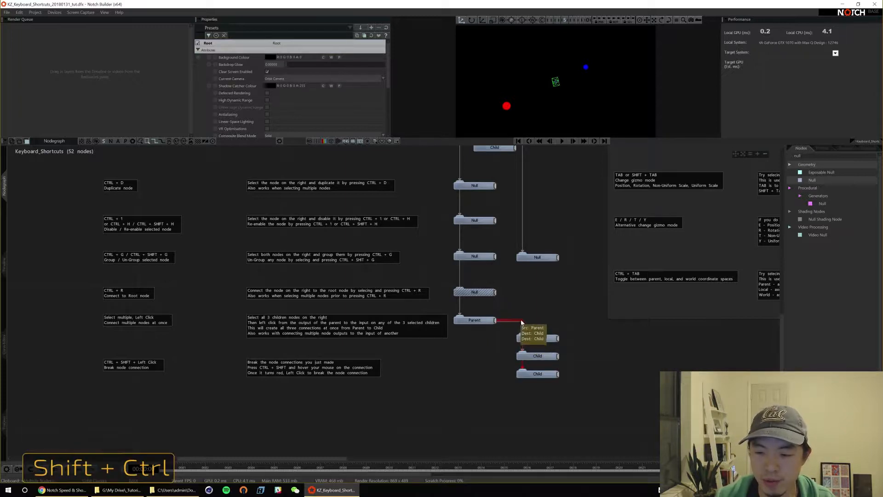
left_click(523, 329, "ctrl+shift")
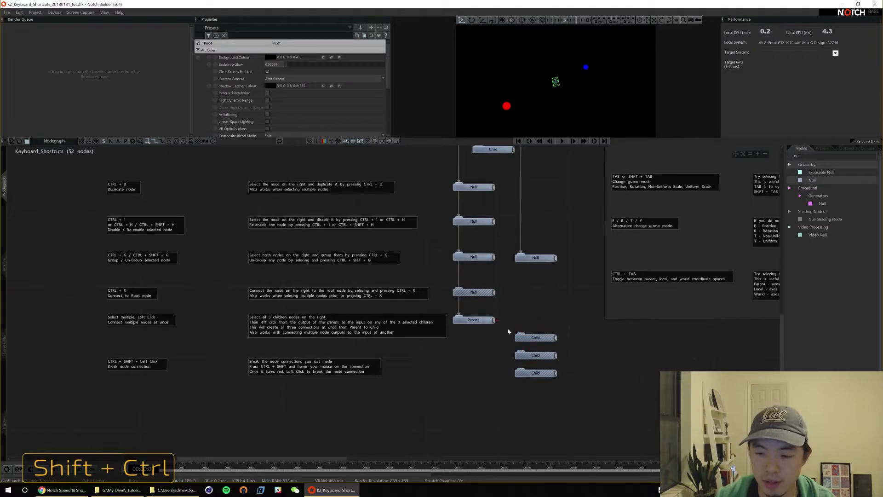
Expand the uppermost Child node and chain connections from Parent to its Position X/Y/Z, Rotation Heading/Pitch/Bank and Scale X inputs.
left_click_drag(531, 305, 471, 312, "alt")
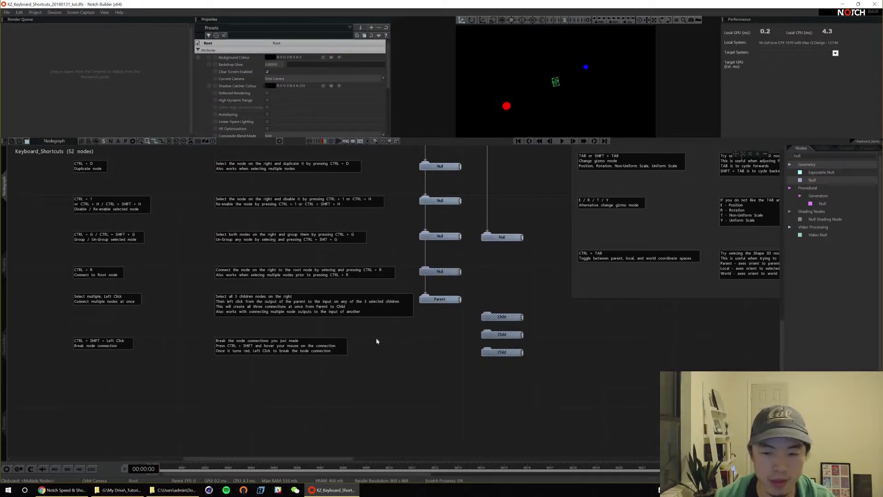
left_click(493, 320)
left_click_drag(459, 306, 408, 290, "ctrl+alt")
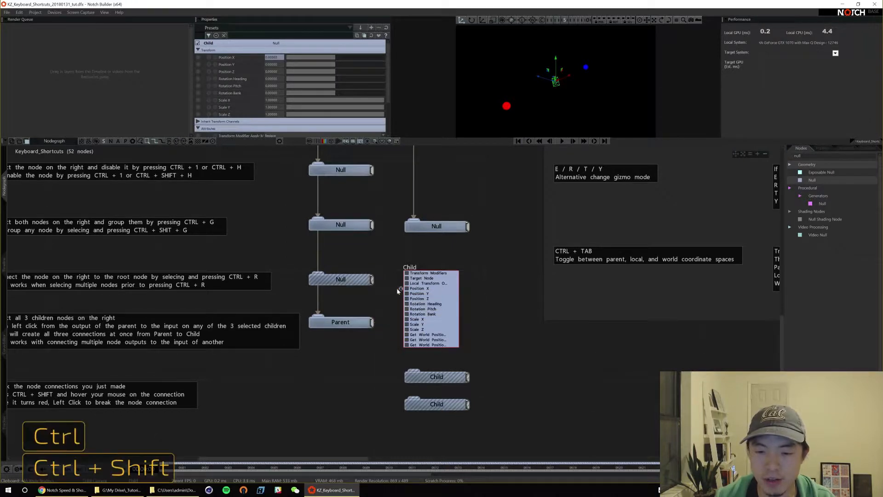
left_click(383, 321, "ctrl+shift")
left_click_drag(372, 322, 407, 290, "shift")
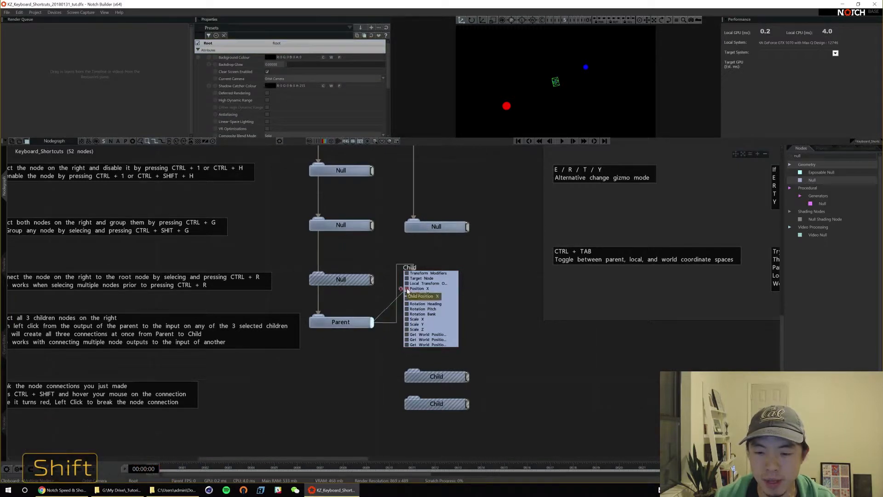
left_click(408, 290, "shift")
left_click(407, 294, "shift")
left_click(407, 300, "shift")
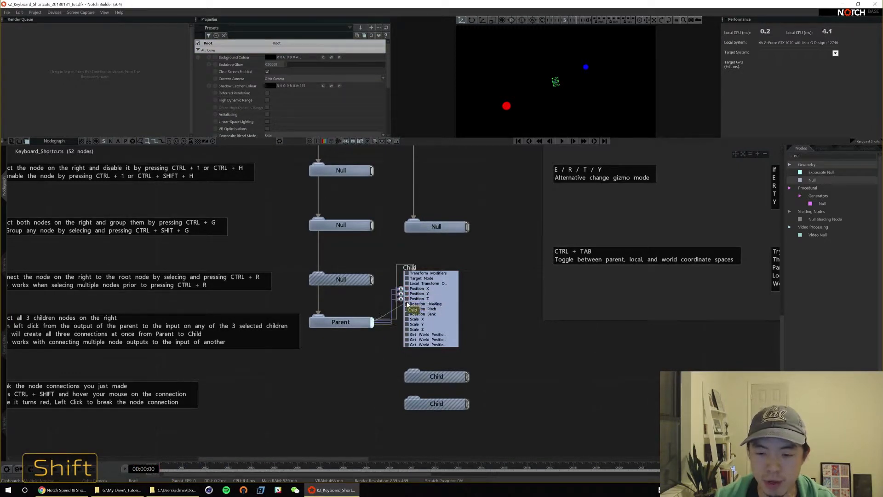
left_click(407, 304, "shift")
left_click(407, 308, "shift")
left_click(407, 313, "shift")
left_click(407, 319, "shift")
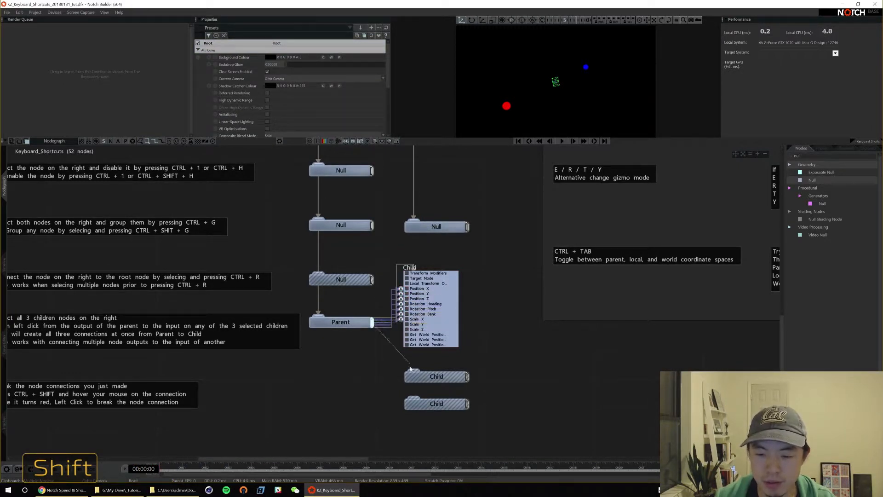
Extend the chained connections from Parent to the other two Child nodes, and break all of Parent's connections to the children.
left_click(420, 392, "shift")
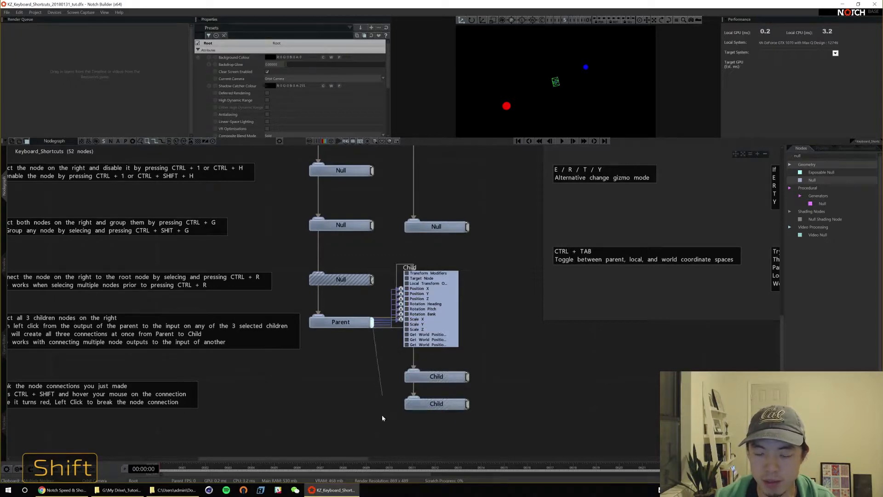
key("ctrl+shift")
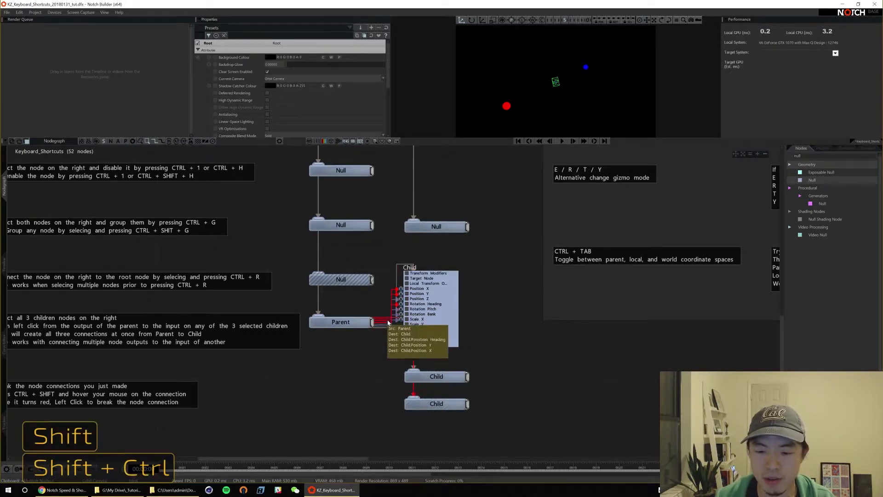
left_click(387, 323, "ctrl+shift")
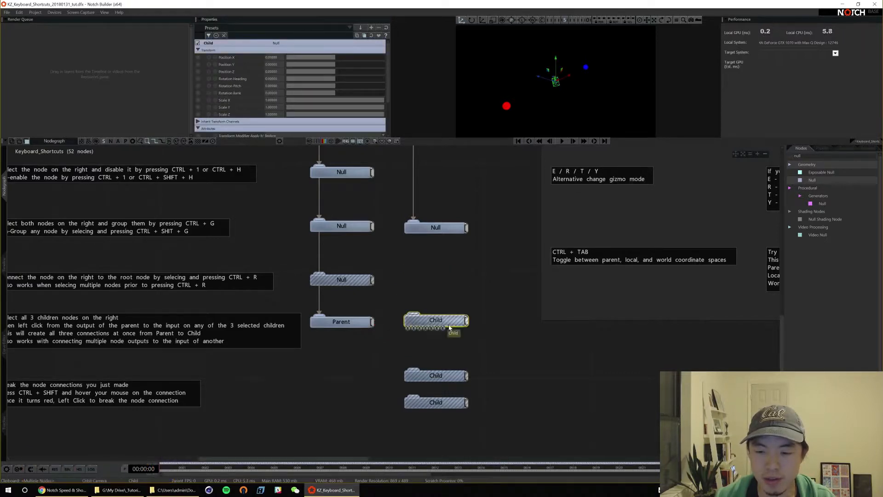
Group all nodes and notes of the Nodegraph section together, and ungroup the Viewport section.
scroll(453, 329, "down", 5, "ctrl")
left_click_drag(217, 171, 417, 418)
key("ctrl+g")
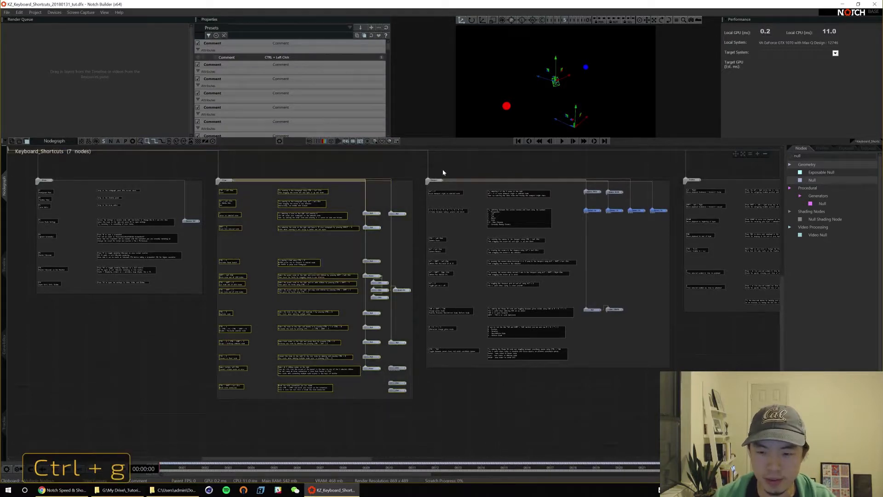
left_click(435, 180)
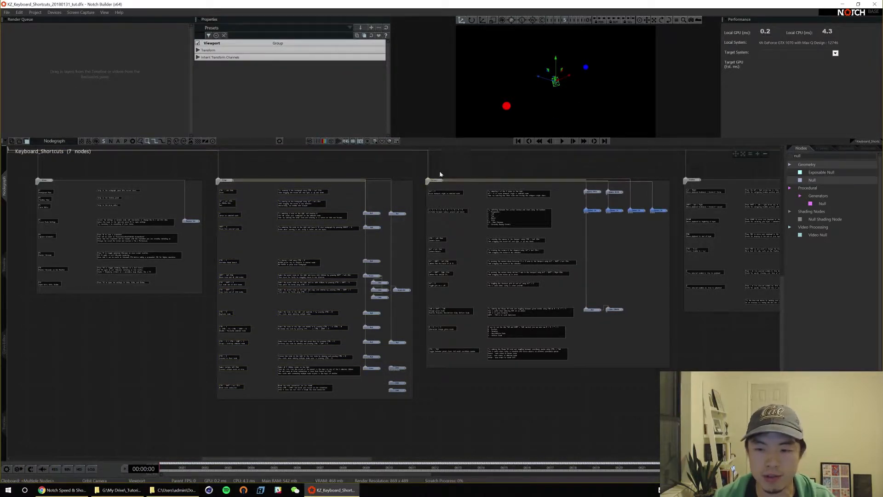
key("ctrl+shift+g")
Bring the Viewport shortcut notes into view, switch to the Orbit camera, and orbit around the scene's current origin.
left_click_drag(524, 179, 418, 205, "alt")
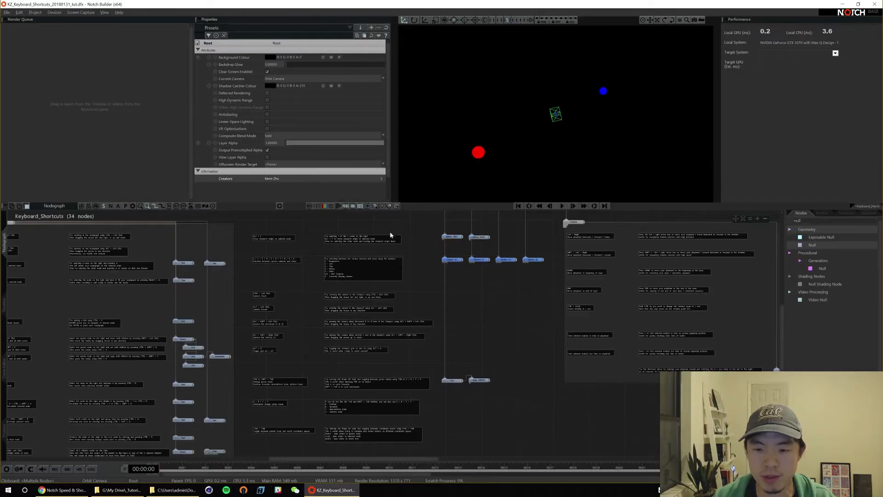
left_click_drag(391, 233, 413, 238, "alt")
left_click_drag(413, 239, 393, 315, "alt")
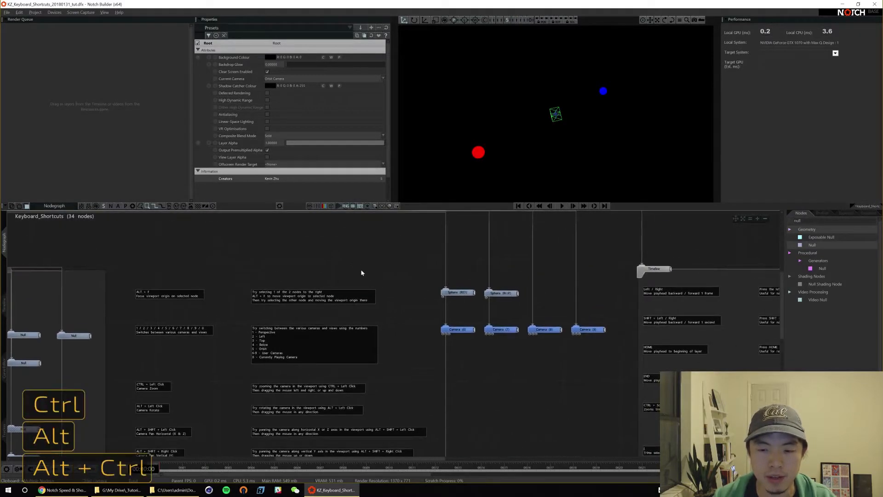
left_click_drag(362, 270, 465, 237, "ctrl+alt")
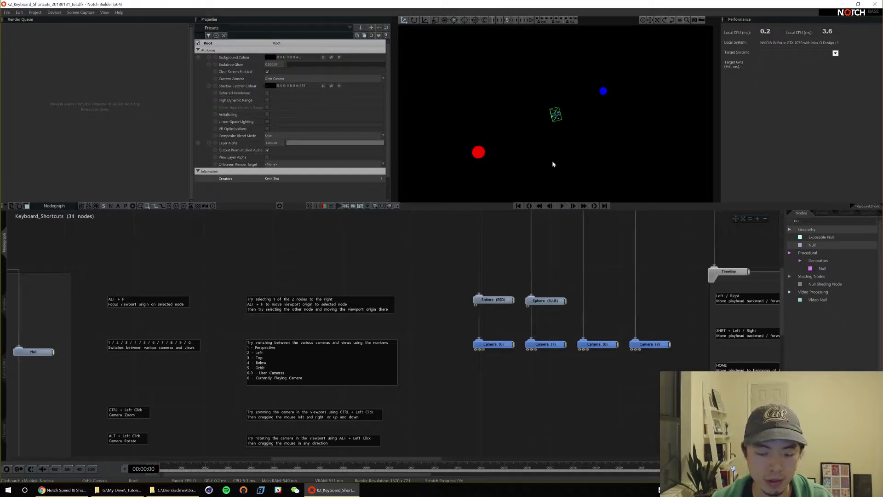
key("5")
left_click_drag(583, 146, 511, 185, "alt")
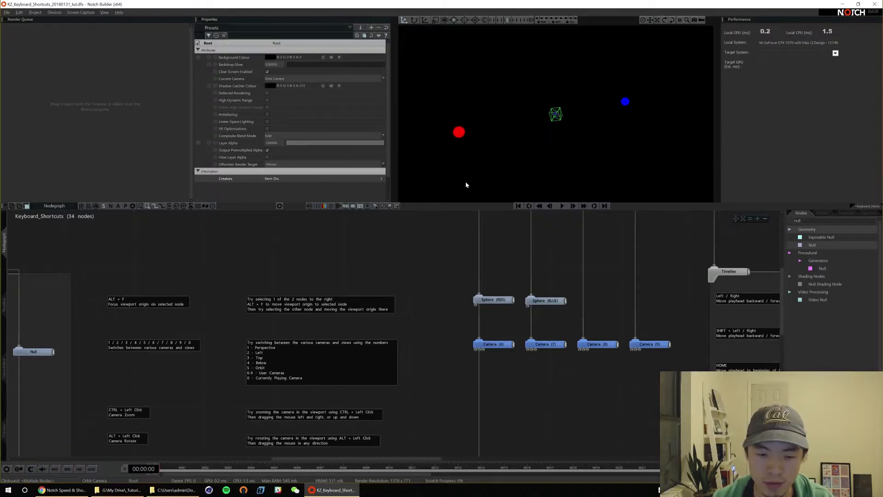
Focus the viewport origin on Sphere (RED) and on Sphere (BLUE) in turn, orbiting the camera around each.
left_click(500, 300)
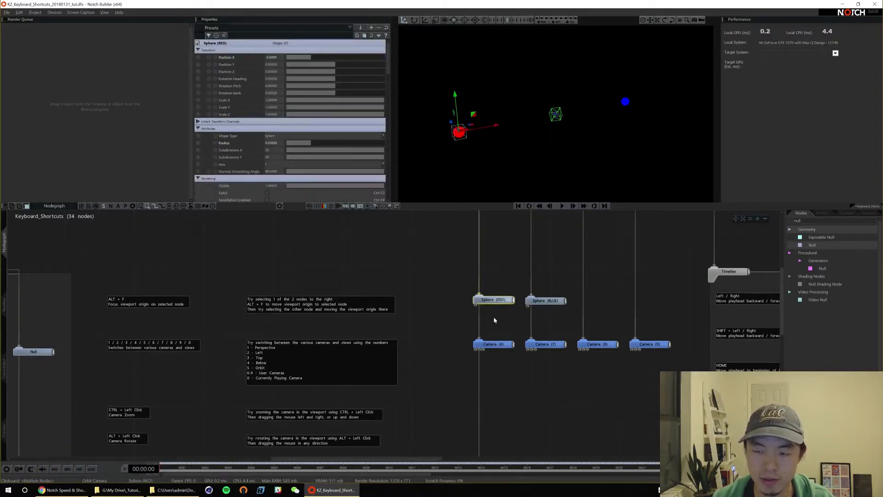
key("alt+f")
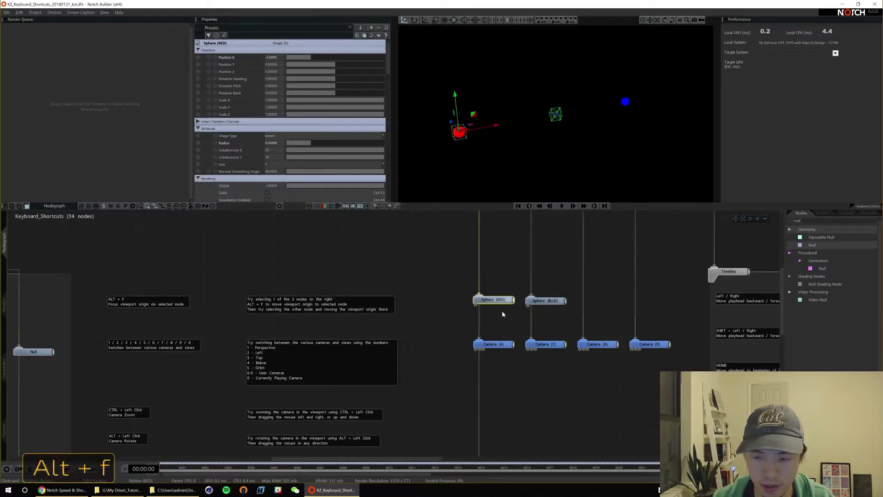
mouse_move(562, 138)
left_mouse_down("alt")
mouse_move(512, 153)
mouse_move(568, 143)
left_mouse_up("alt")
left_click_drag(564, 277, 537, 318)
key("alt+f")
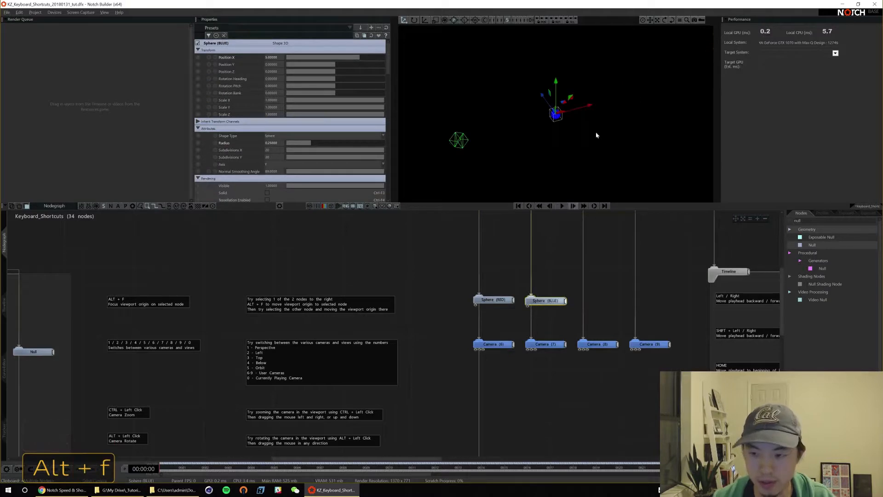
left_click_drag(597, 134, 544, 168, "alt")
Show the viewport grid and alternate the viewport focus between the two spheres, ending on Sphere (RED) with nothing selected.
left_click(432, 279)
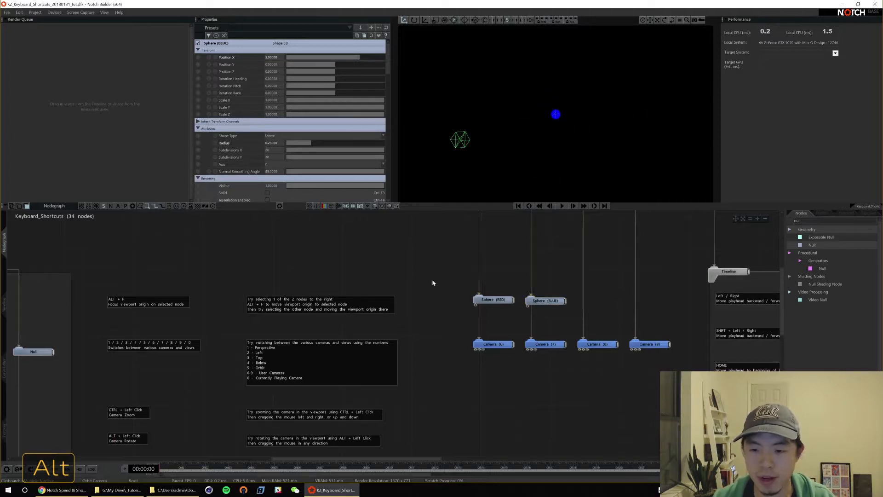
key("alt+f")
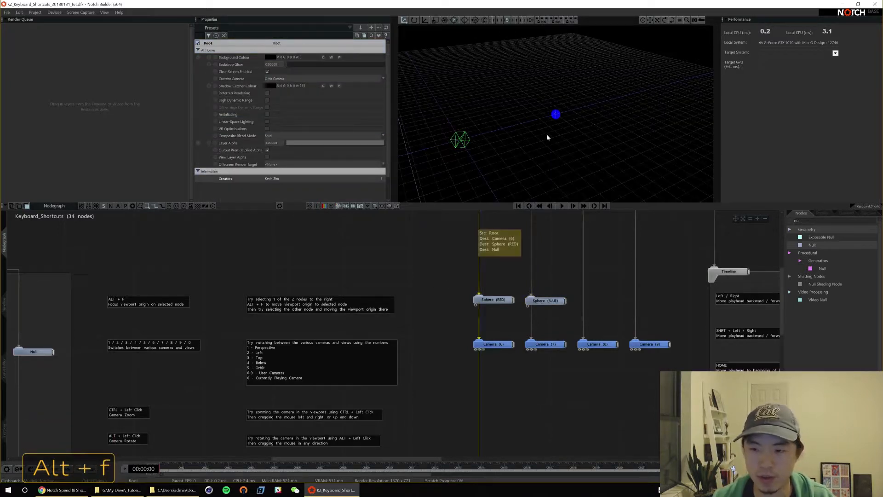
left_click(494, 299)
key("alt+f")
left_click(546, 301)
key("alt+f")
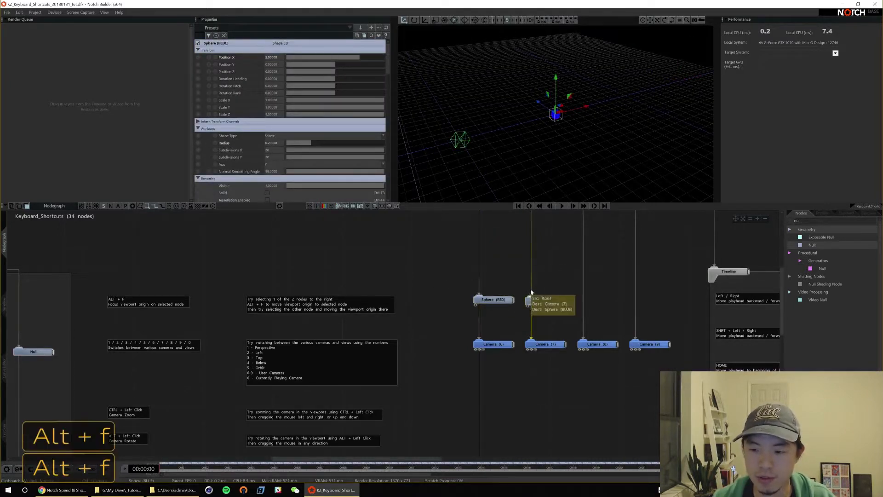
left_click(494, 300)
key("alt+f")
left_click(442, 323)
View the scene through the Perspective, Left, Front, Up and Orbit cameras in turn, then orbit around Sphere (RED).
left_click_drag(396, 312, 382, 283, "alt")
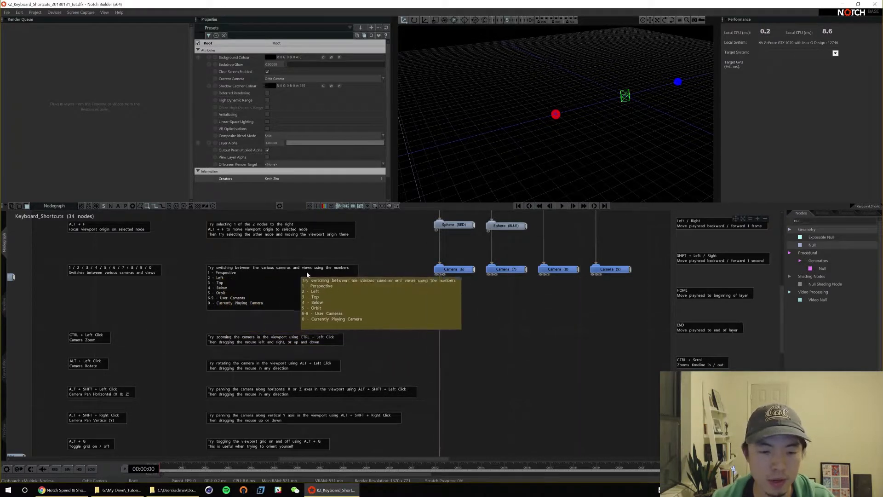
key("1")
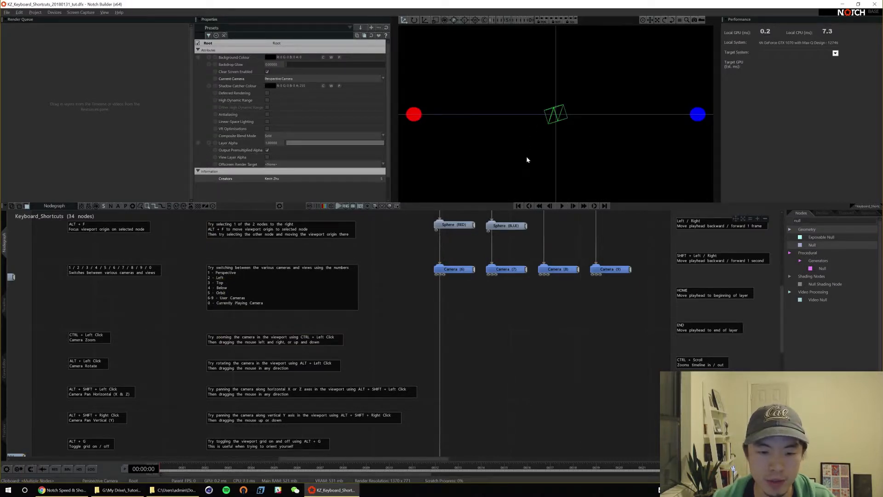
key("2")
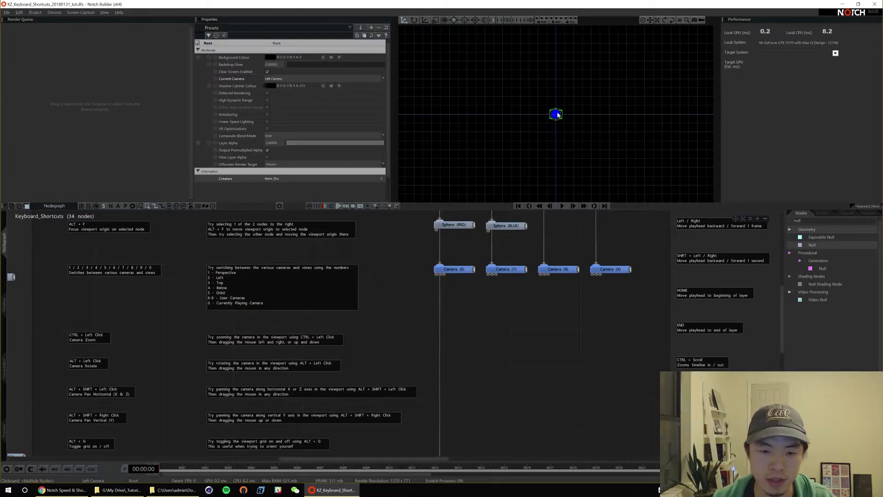
key("3")
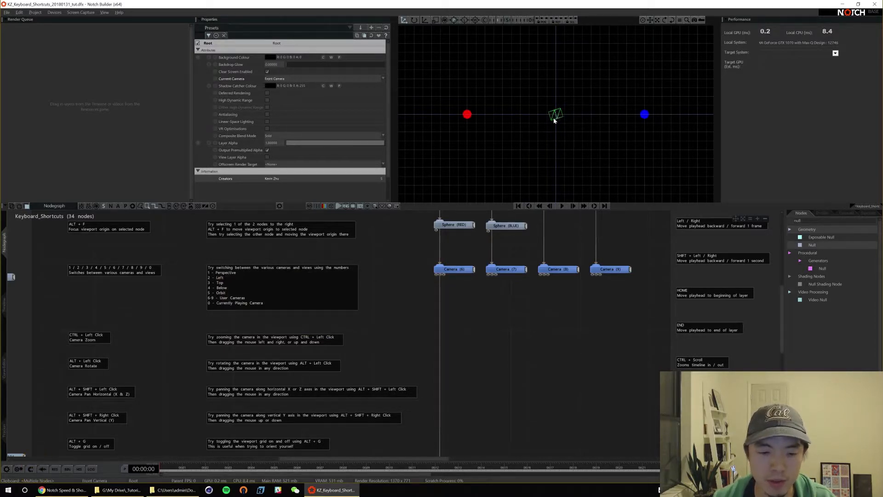
key("4")
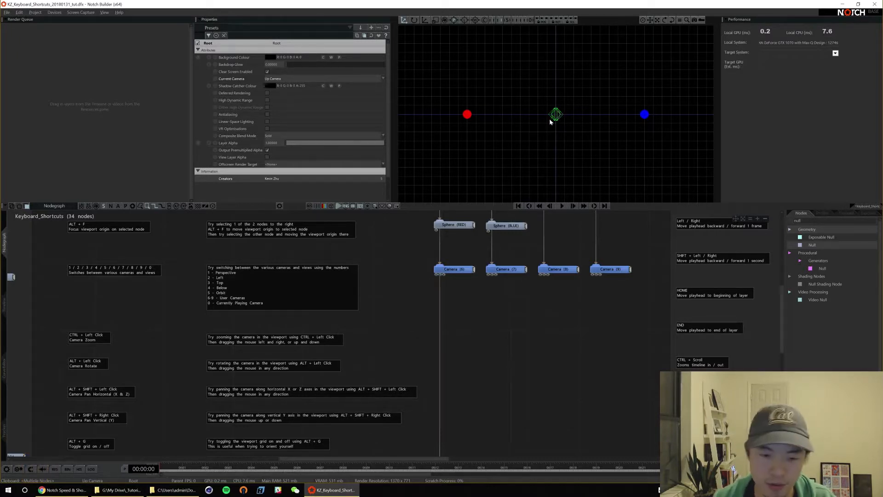
key("5")
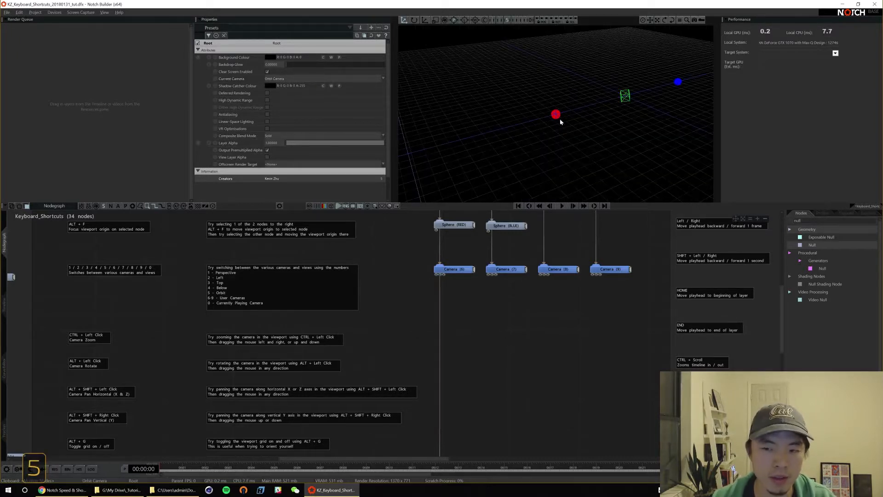
left_click_drag(625, 127, 546, 118, "alt")
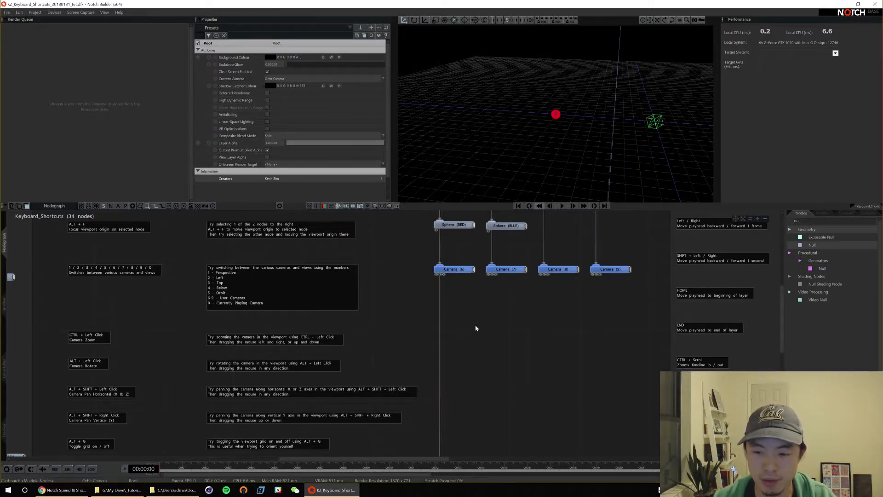
View the scene through user cameras Camera (6) to Camera (9) in turn, ending on the Current Playing Camera.
key("6")
key("7")
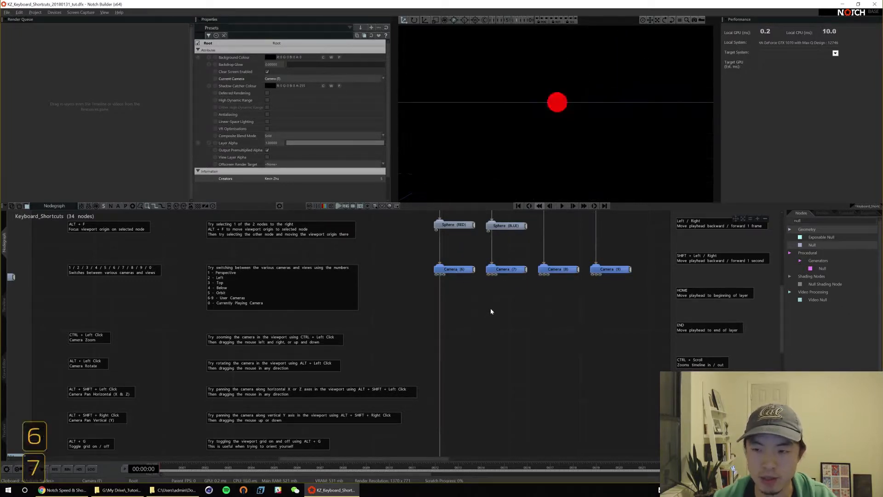
key("8")
key("9")
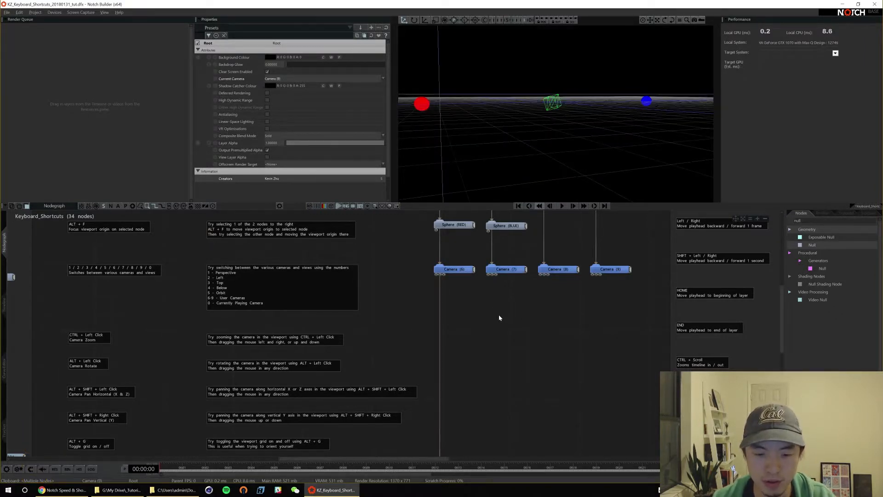
key("0")
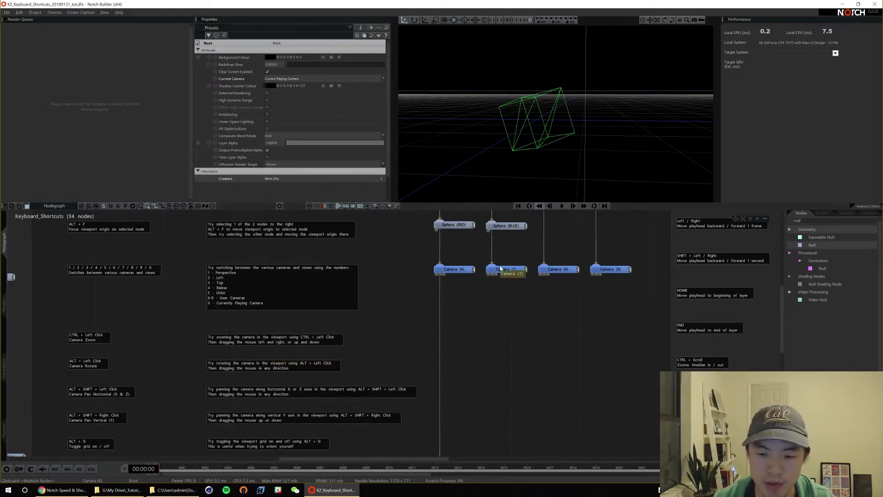
left_click_drag(500, 269, 598, 269)
mouse_move(468, 271)
left_mouse_down()
mouse_move(467, 264)
mouse_move(467, 273)
left_mouse_up()
left_click(467, 302)
Return to the Orbit camera and zoom the viewport in on Sphere (RED).
left_click_drag(366, 328, 438, 284, "alt")
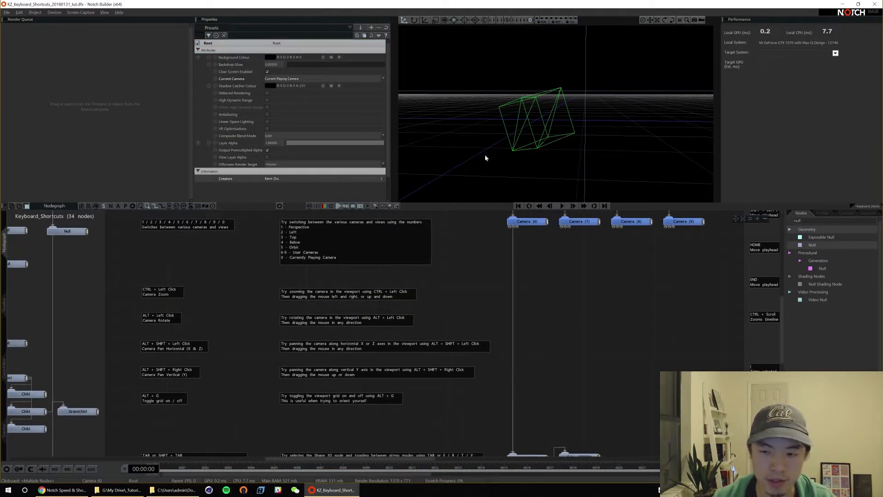
key("5")
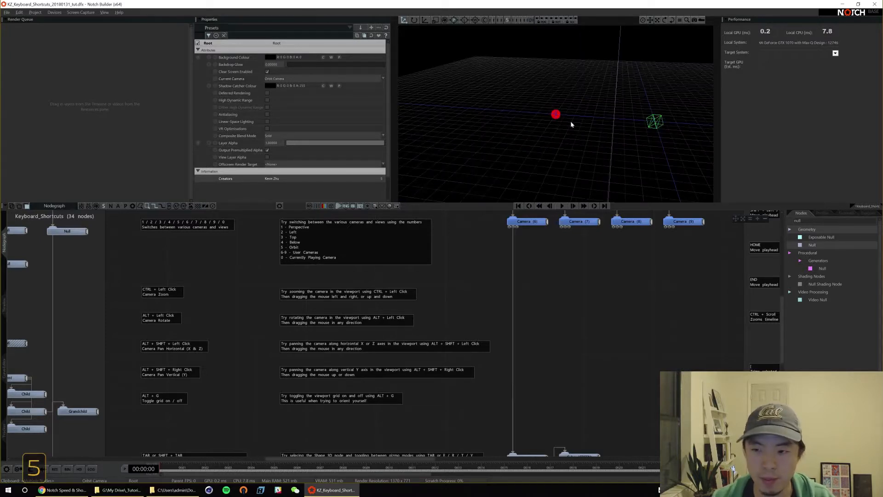
left_click_drag(571, 121, 618, 120, "ctrl")
left_click_drag(541, 128, 564, 151, "ctrl")
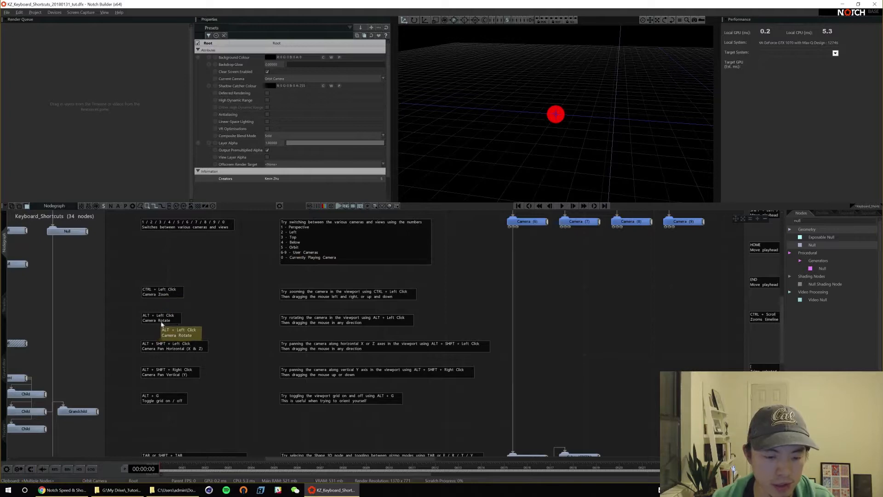
Rotate the Orbit camera around Sphere (RED), switch to Camera (6) and rotate that camera as well.
left_click_drag(547, 143, 554, 163, "alt")
key("6")
left_click_drag(567, 129, 500, 205, "alt")
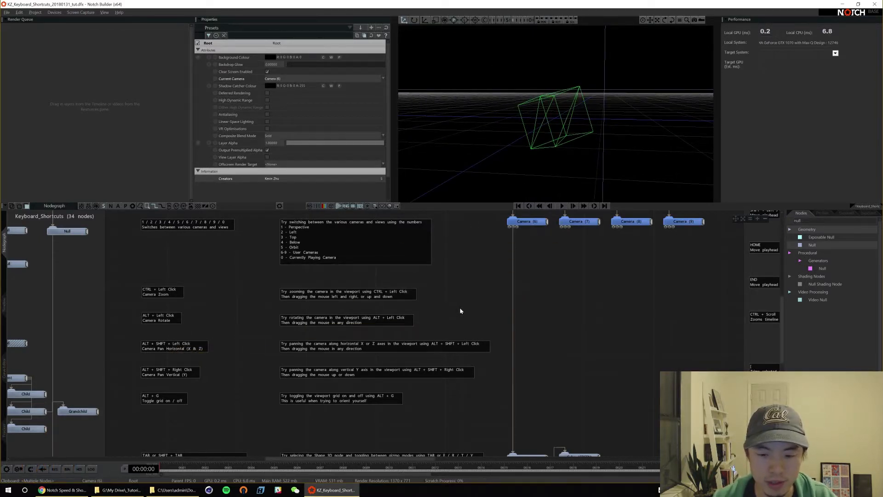
Return to the Orbit camera and pan it horizontally along X and Z and vertically along Y.
key("5")
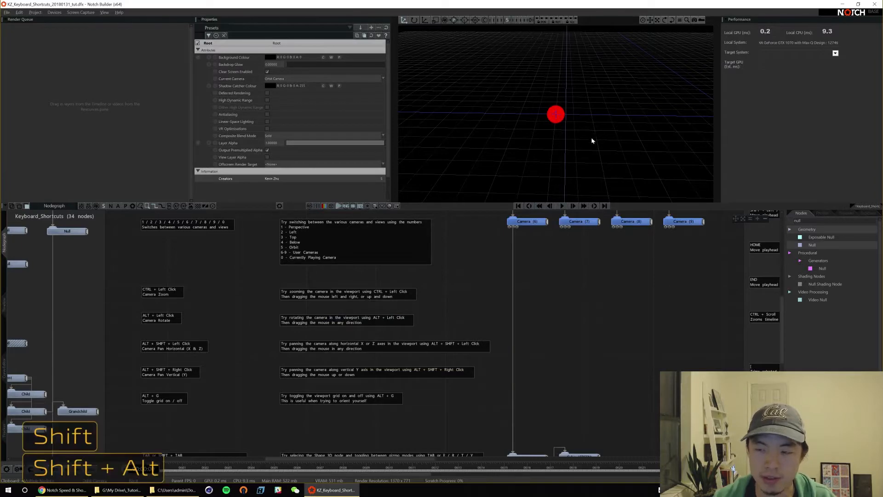
left_click_drag(592, 141, 549, 152, "alt+shift")
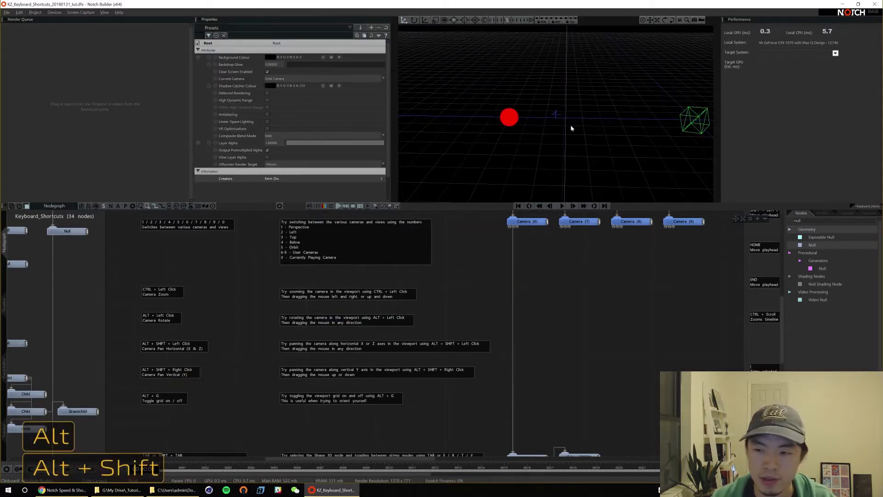
mouse_move(570, 128)
right_mouse_down("alt+shift")
mouse_move(561, 167)
mouse_move(570, 98)
mouse_move(562, 152)
mouse_move(566, 115)
mouse_move(568, 122)
right_mouse_up("alt+shift")
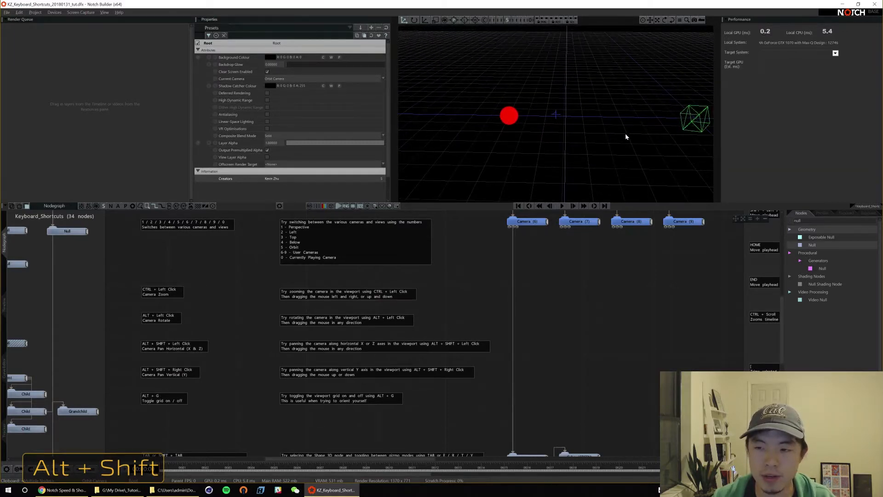
left_click_drag(625, 137, 570, 131, "alt+shift")
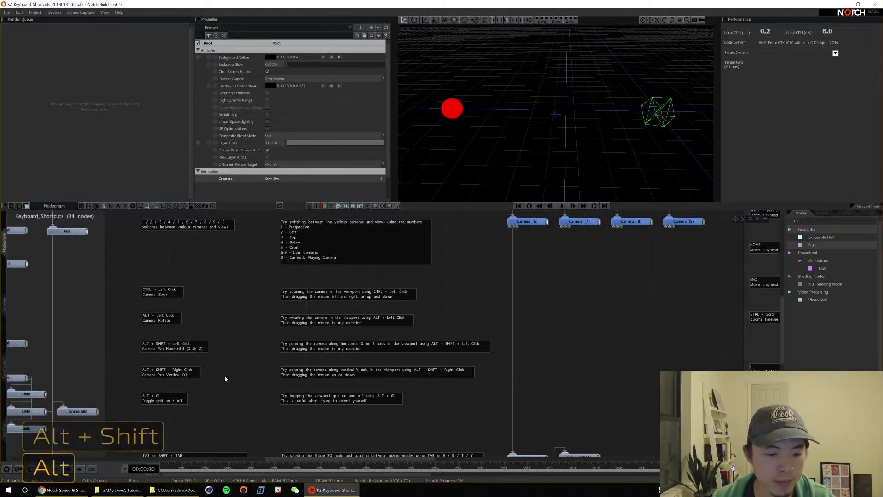
Toggle the viewport grid off and on repeatedly, leaving it shown.
left_click_drag(225, 377, 220, 312, "alt")
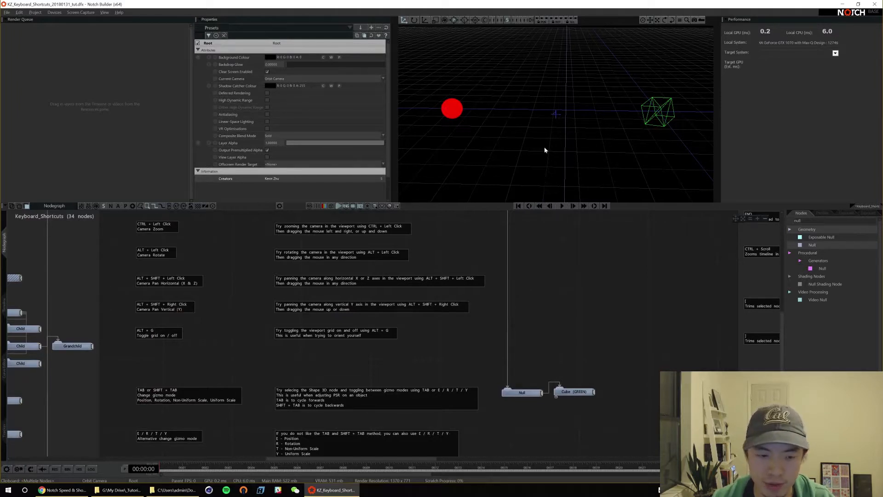
key("alt+g")
key("alt+g")
key("alt+g")
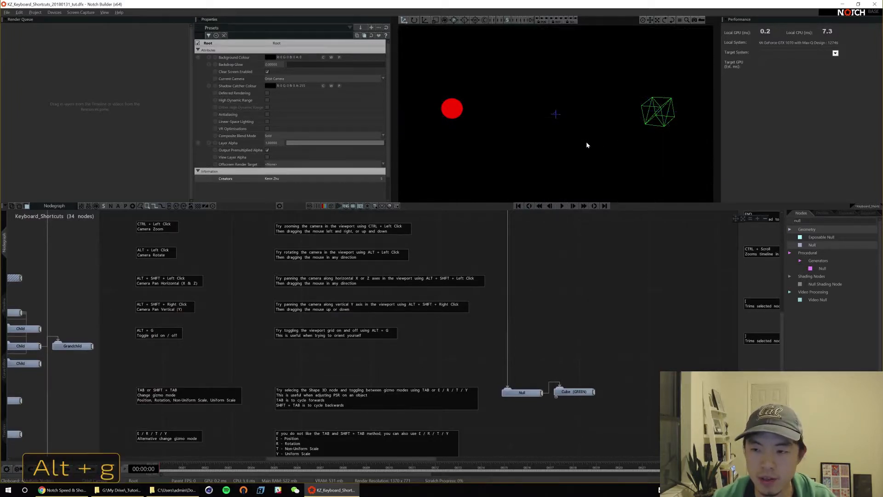
key("alt+g")
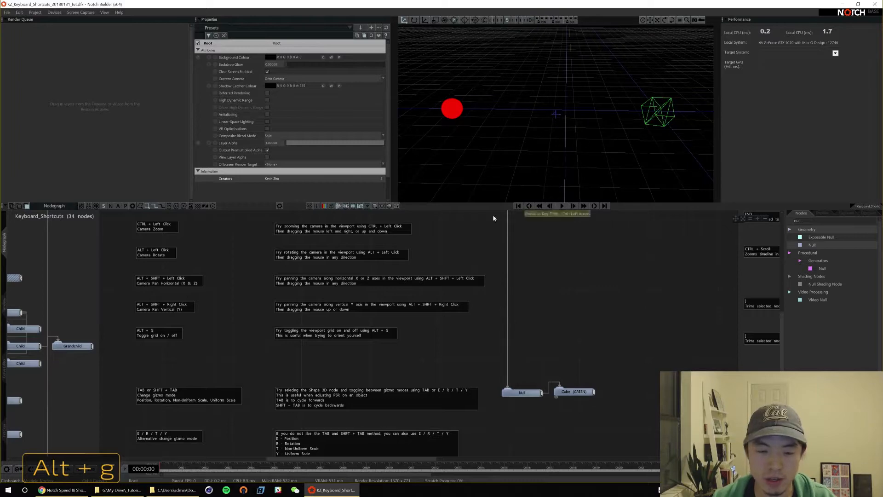
Focus the viewport on the Null parent of Cube (GREEN), zoom in, and move the Null about 0.01 along X.
left_click_drag(239, 357, 216, 279, "alt")
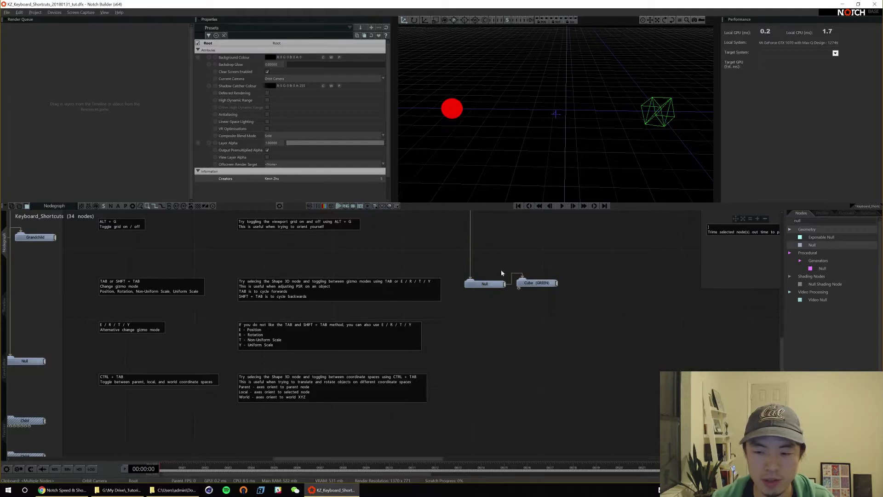
left_click(485, 284)
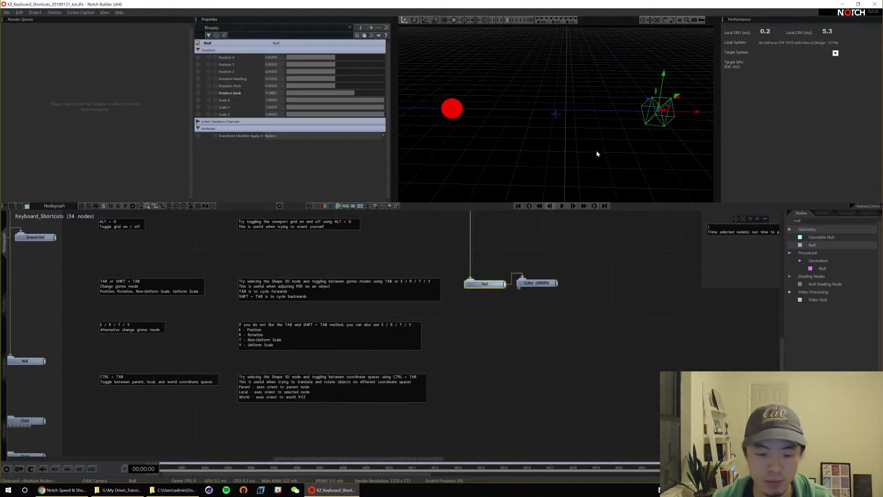
key("alt+f")
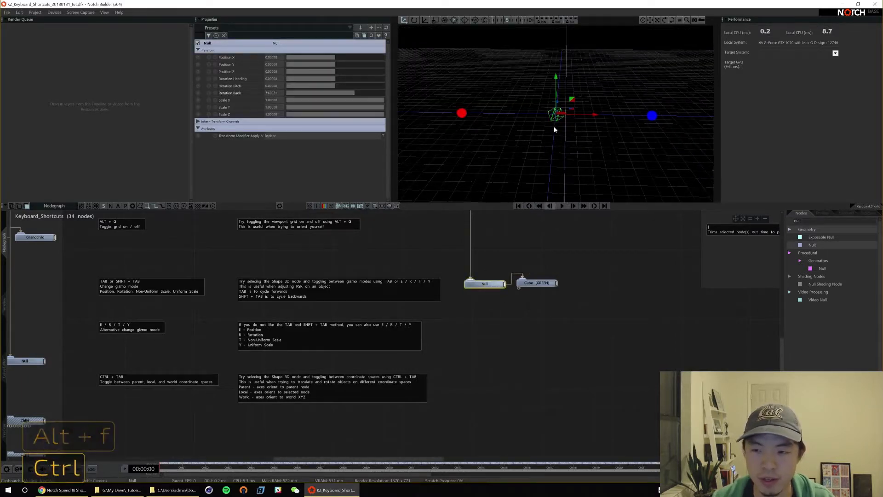
right_click_drag(554, 127, 640, 127, "ctrl")
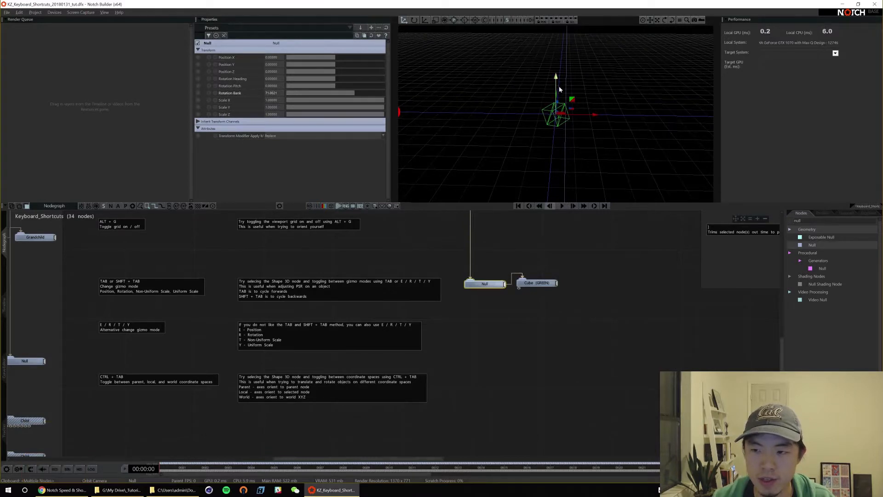
mouse_move(594, 116)
left_mouse_down()
mouse_move(626, 116)
mouse_move(529, 115)
mouse_move(595, 115)
left_mouse_up()
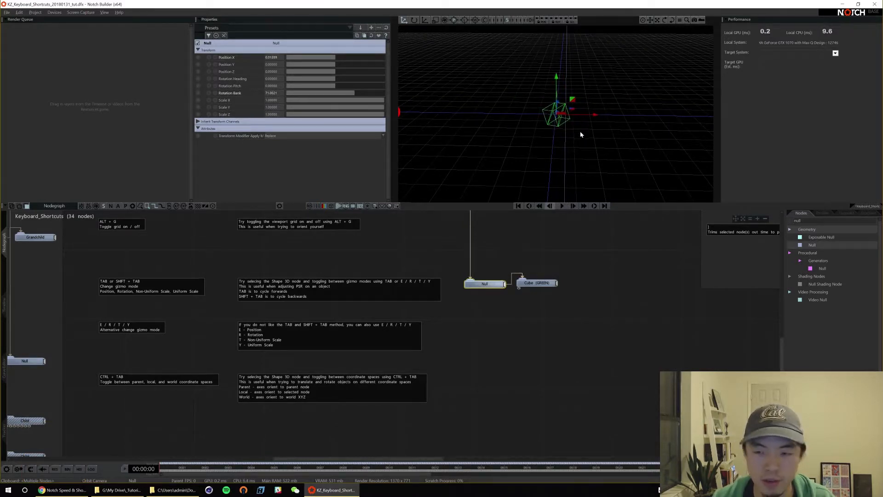
Try rotating the Null with the rotation gizmo, and undo the rotation.
key("Tab")
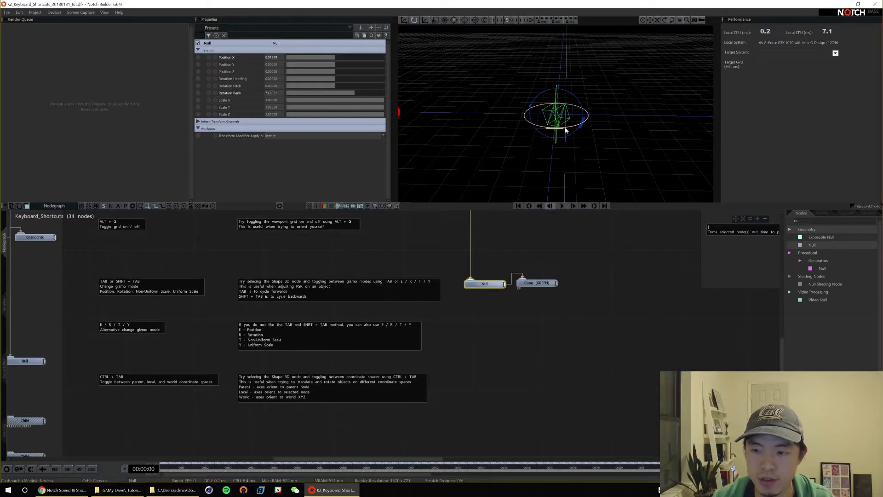
mouse_move(566, 129)
left_mouse_down()
mouse_move(595, 126)
mouse_move(549, 128)
mouse_move(572, 130)
left_mouse_up()
key("ctrl+z")
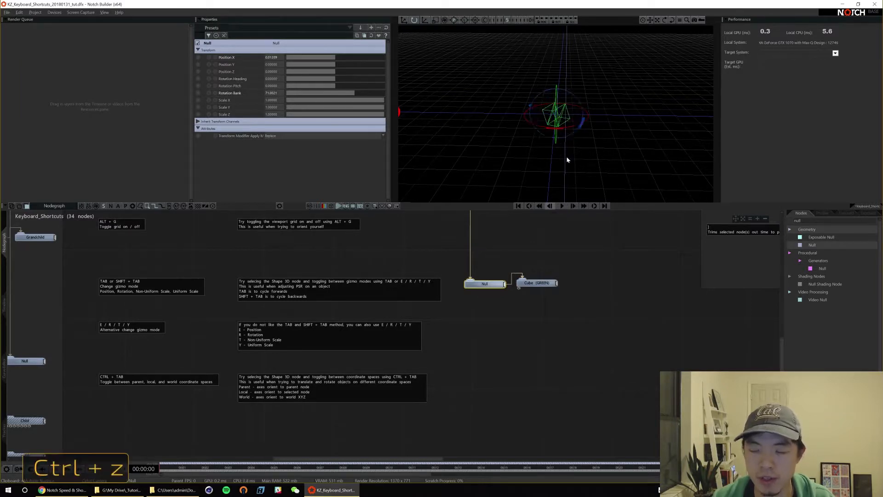
Cycle past the non-uniform scale gizmo to uniform scale, try scaling the Null down, and undo the change.
key("Tab")
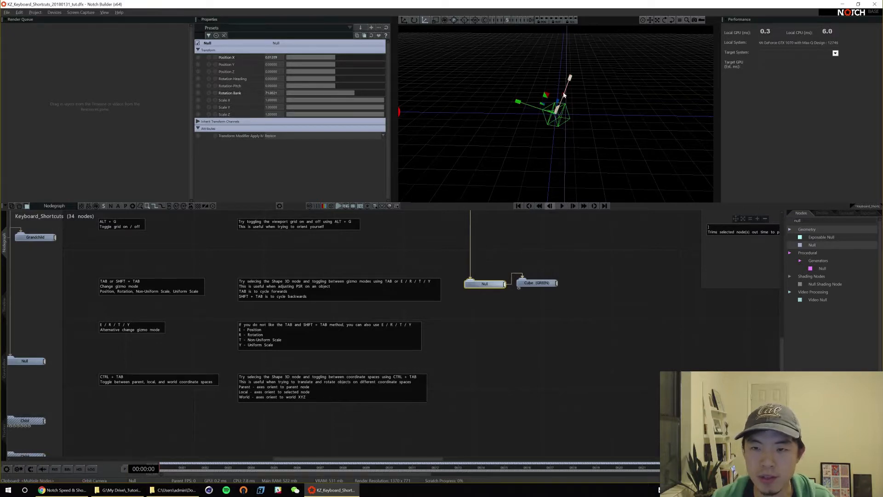
key("Tab")
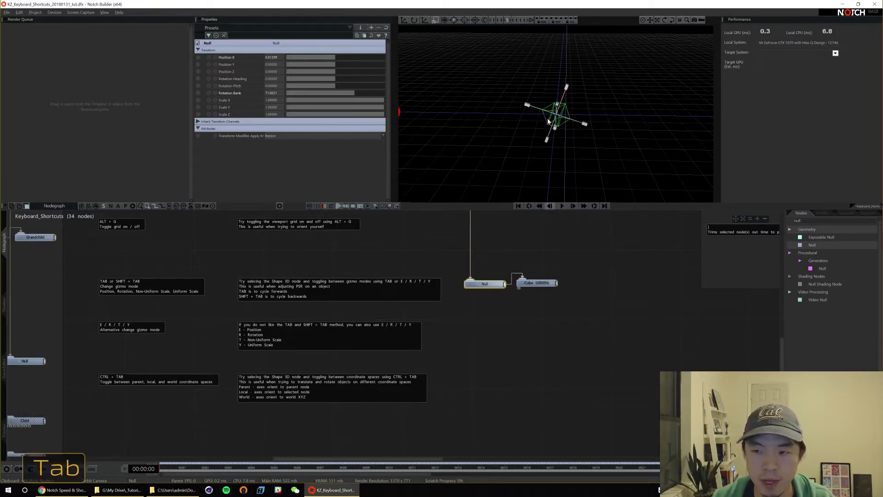
left_click_drag(527, 106, 528, 106)
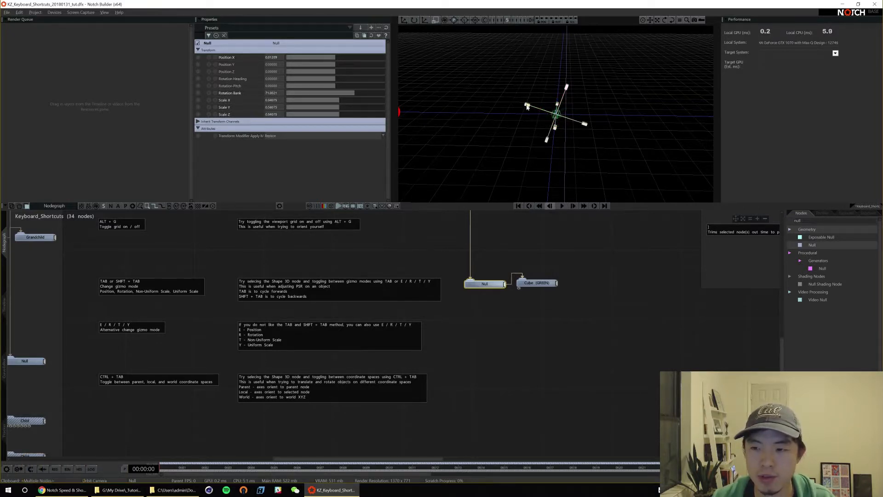
key("ctrl+z")
Try non-uniform scaling of the Null along Y and X and another uniform scale, undoing each change.
key("t")
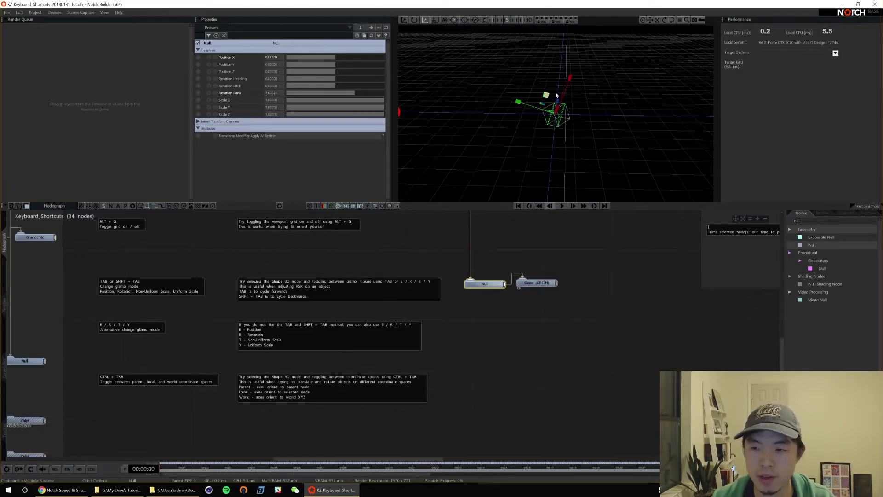
left_click_drag(520, 104, 481, 88)
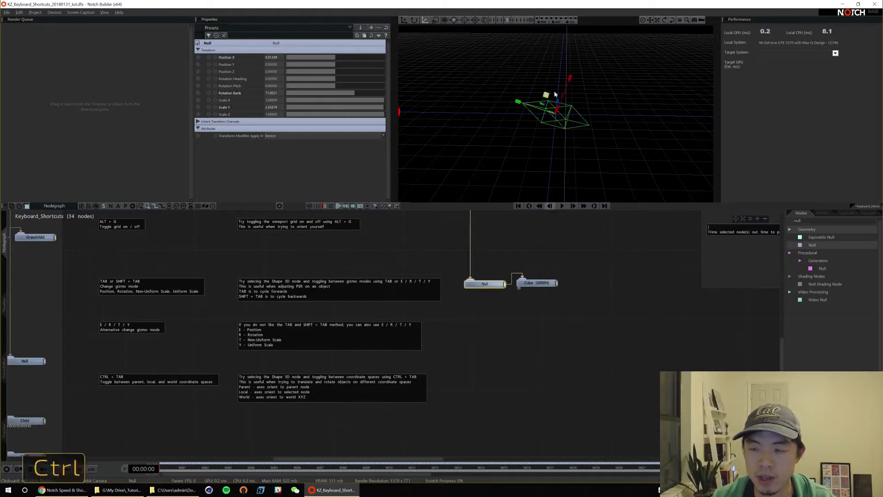
key("ctrl+z")
mouse_move(571, 80)
left_mouse_down()
mouse_move(591, 59)
mouse_move(581, 82)
left_mouse_up()
key("ctrl+z")
key("Tab")
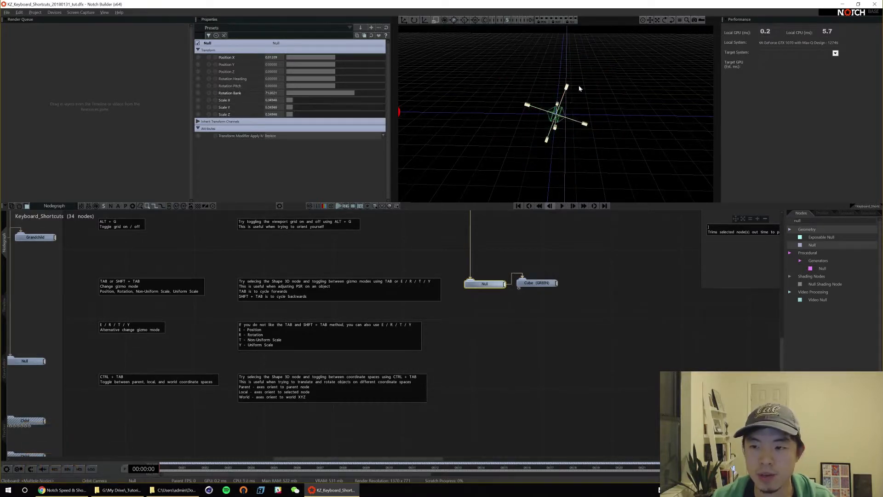
key("ctrl+z")
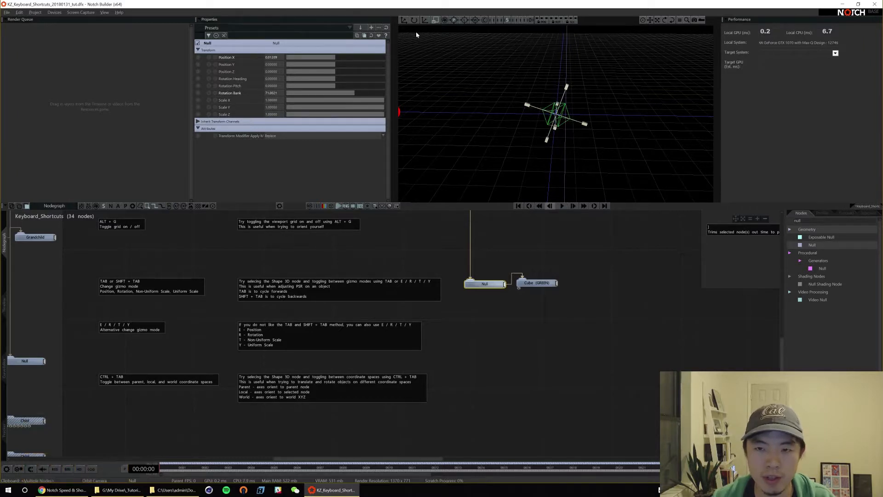
Cycle the Null's transform gizmo forward and backward through its modes, finishing on the position gizmo.
key("Tab")
key("shift+Tab")
key("Tab")
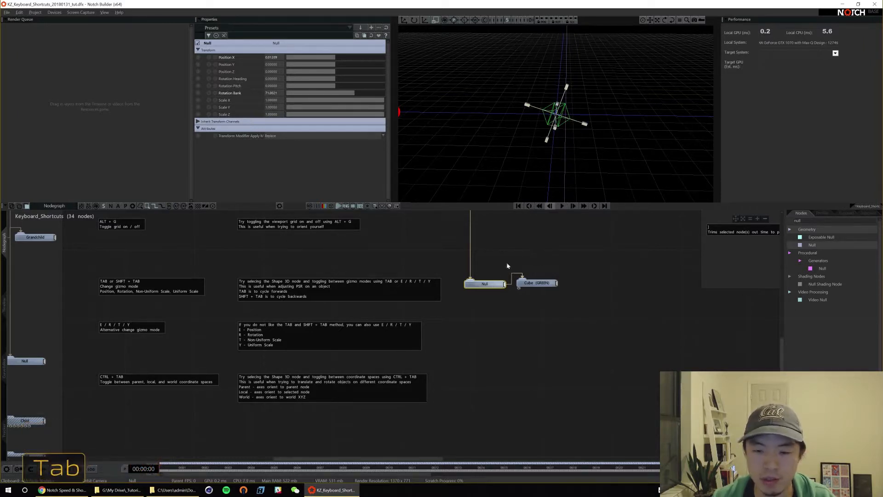
key("shift+Tab")
key("Tab")
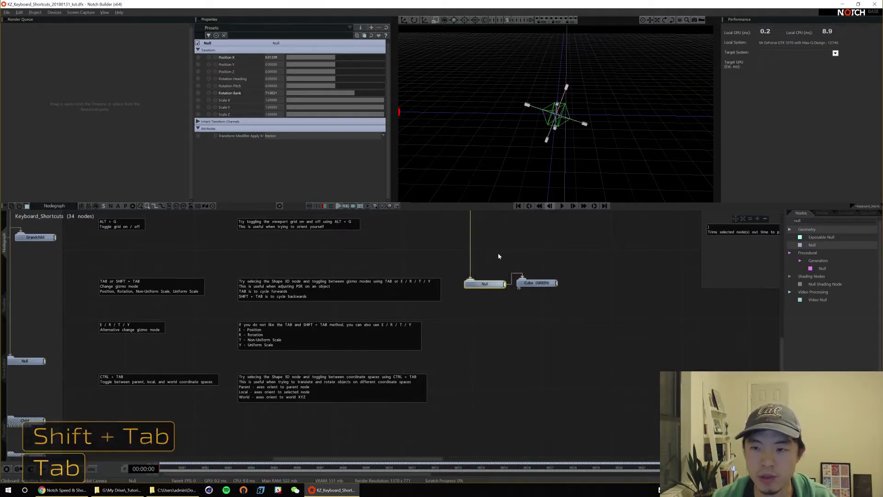
key("shift+Tab")
key("shift+Tab")
key("shift+Tab")
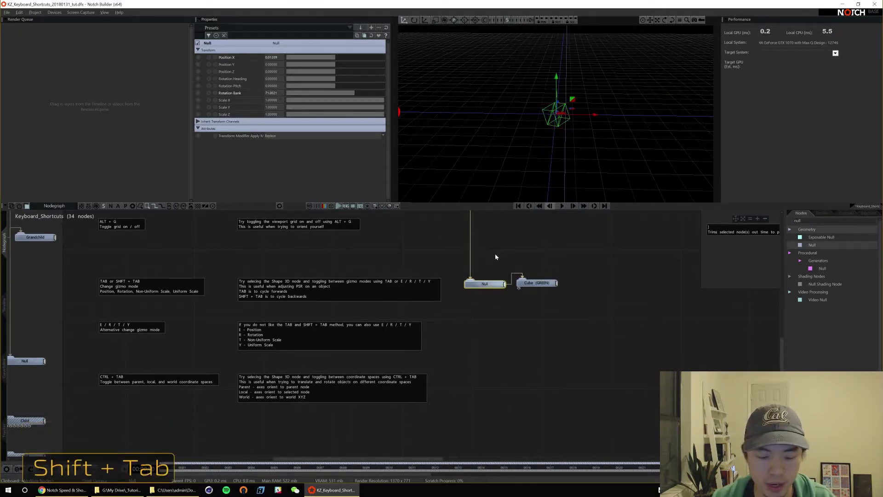
Switch the Null's gizmo directly to position, rotation, non-uniform scale and uniform scale in turn.
key("e")
key("r")
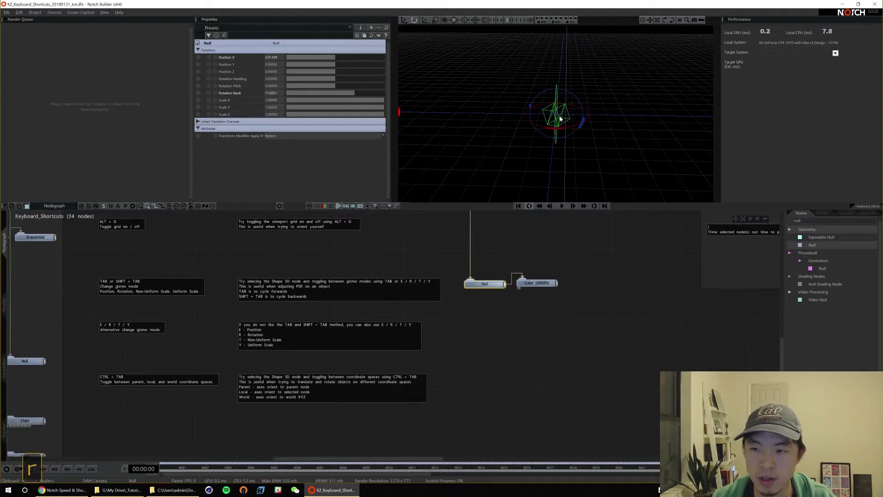
key("t")
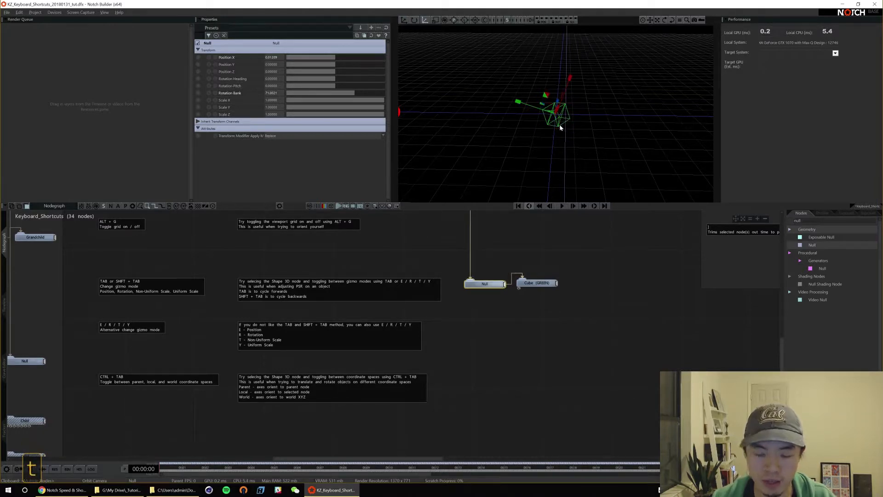
key("y")
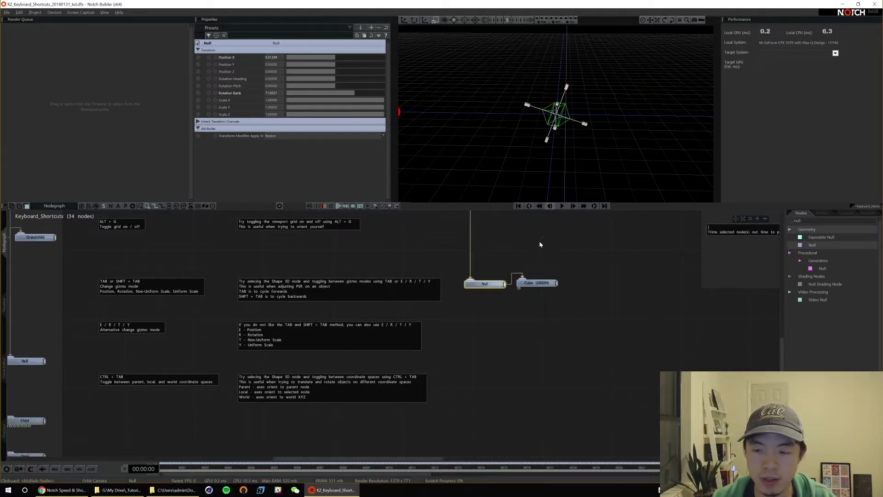
Alternate the Null's gizmo repeatedly among position, rotation and non-uniform scale, finishing on position.
key("e")
key("r")
key("t")
key("e")
key("r")
key("t")
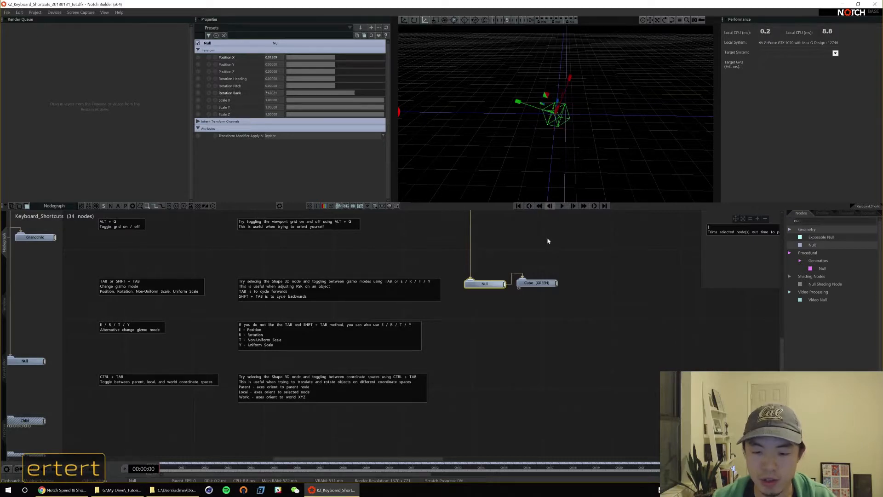
key("e")
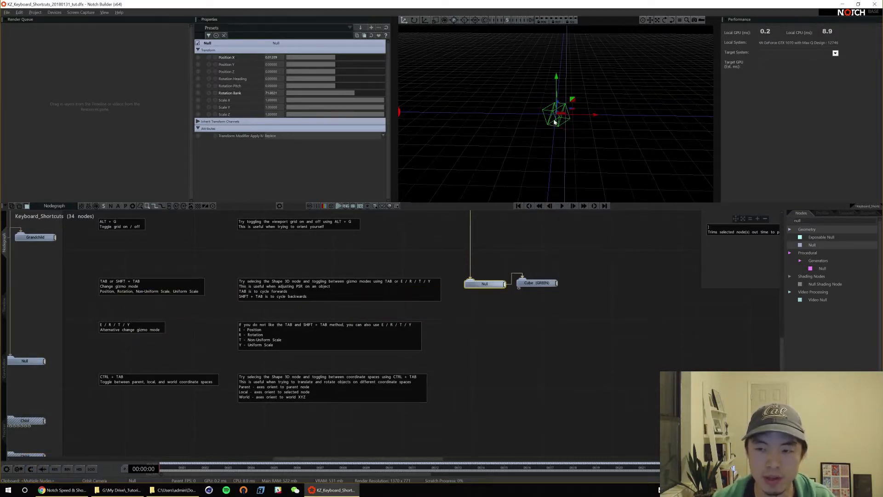
key("r")
key("t")
key("e")
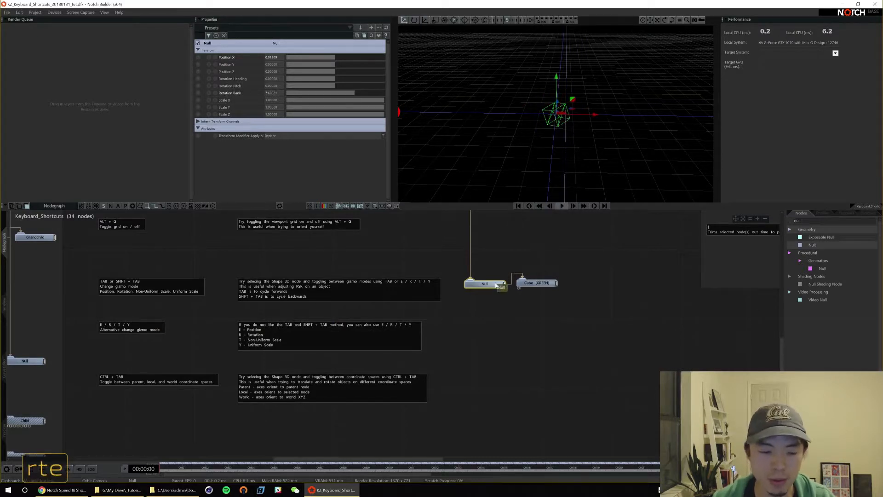
Compare the gizmo orientation of Cube (GREEN) and its parent Null, and set the Null's Rotation Bank to about 30.
key("alt")
left_click_drag(485, 381, 466, 311, "alt")
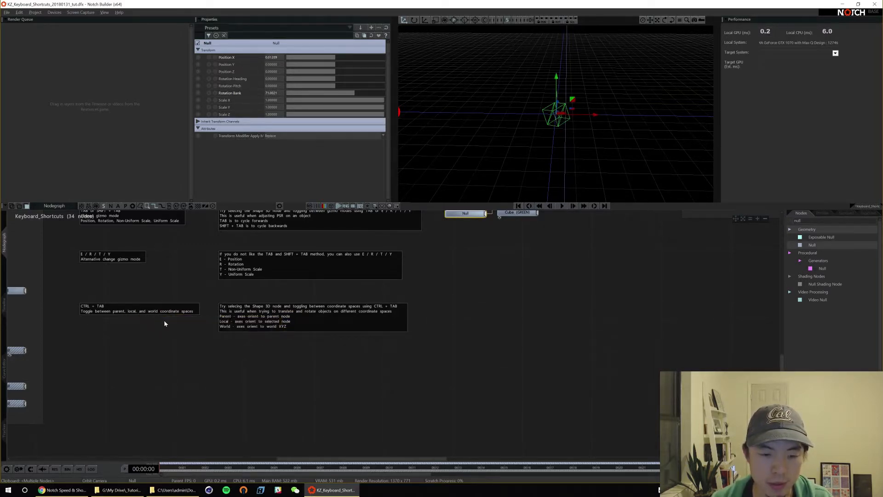
left_click_drag(477, 261, 478, 286, "alt")
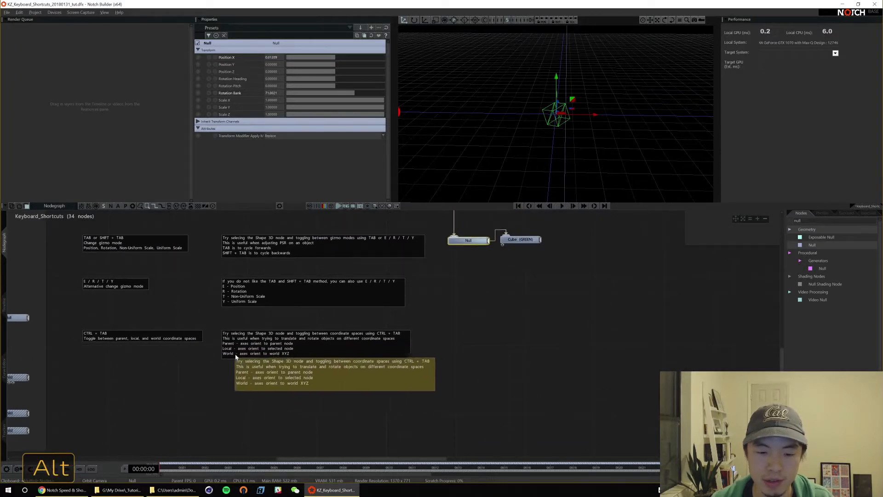
left_click(520, 240)
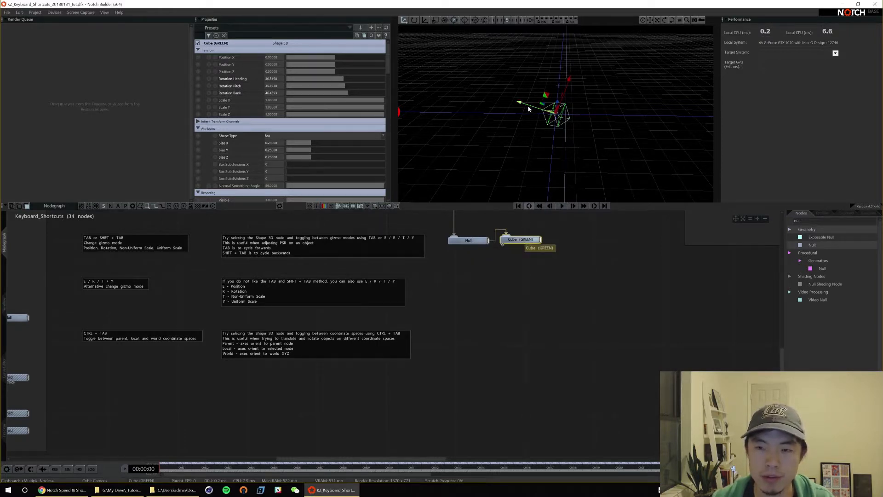
left_click(473, 239)
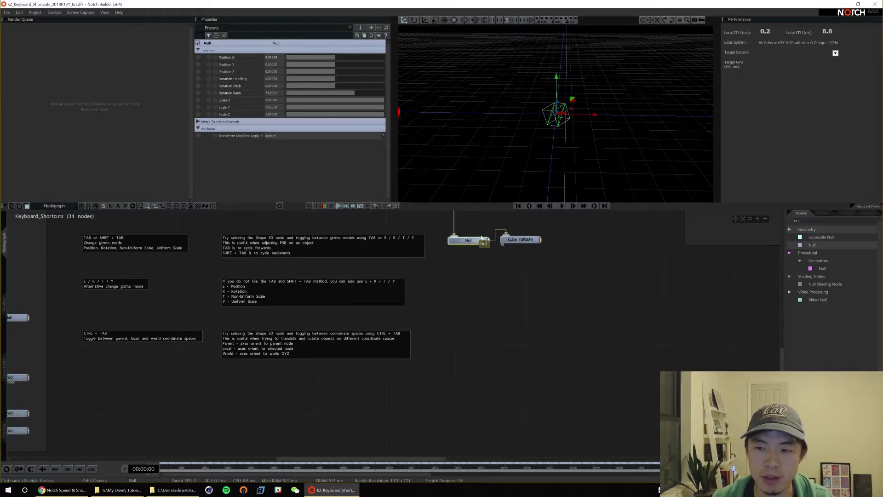
left_click(522, 239)
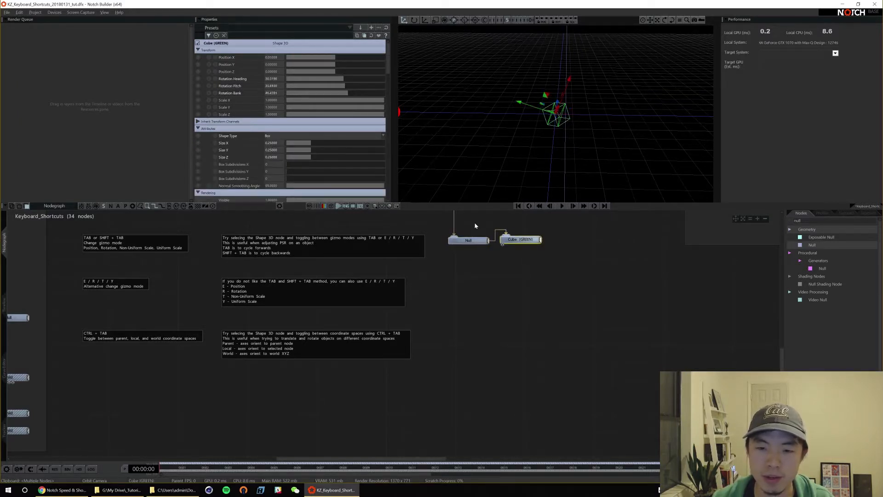
left_click(473, 240)
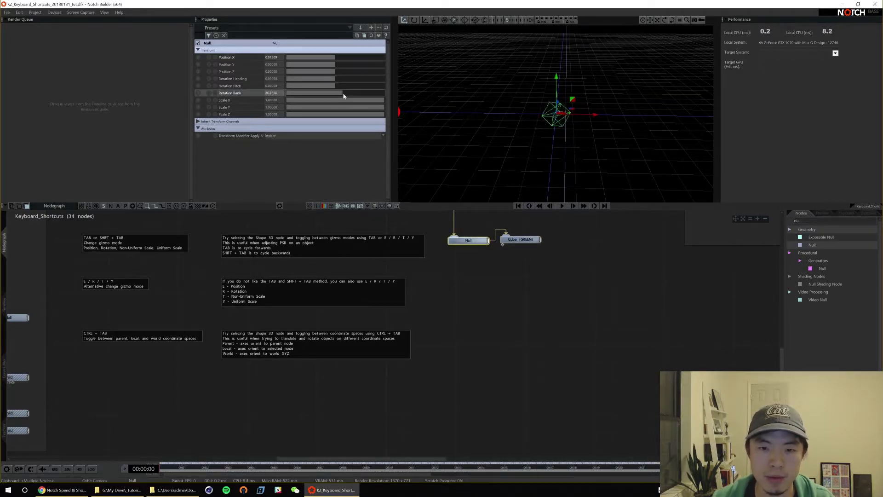
Select Cube (GREEN) in the viewport and switch its position gizmo from parent to local coordinate space.
left_click(557, 113)
key("Tab")
key("Tab")
key("Tab")
key("Tab")
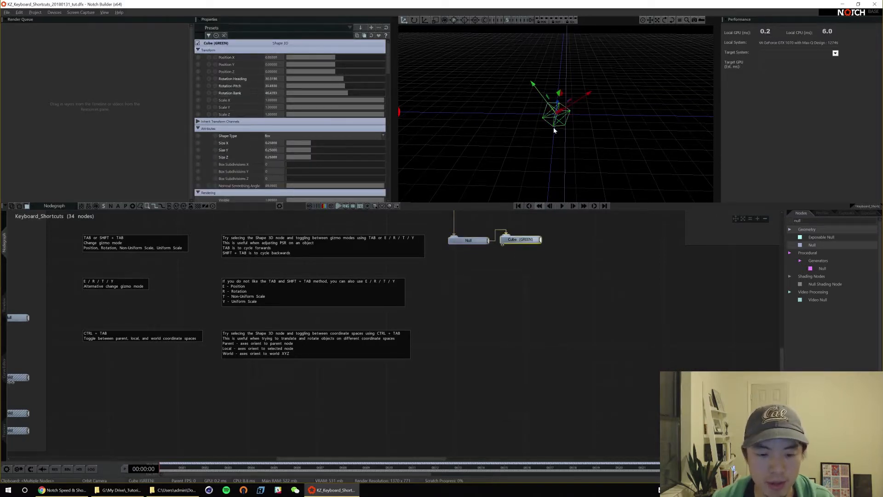
key("ctrl")
key("ctrl+Tab")
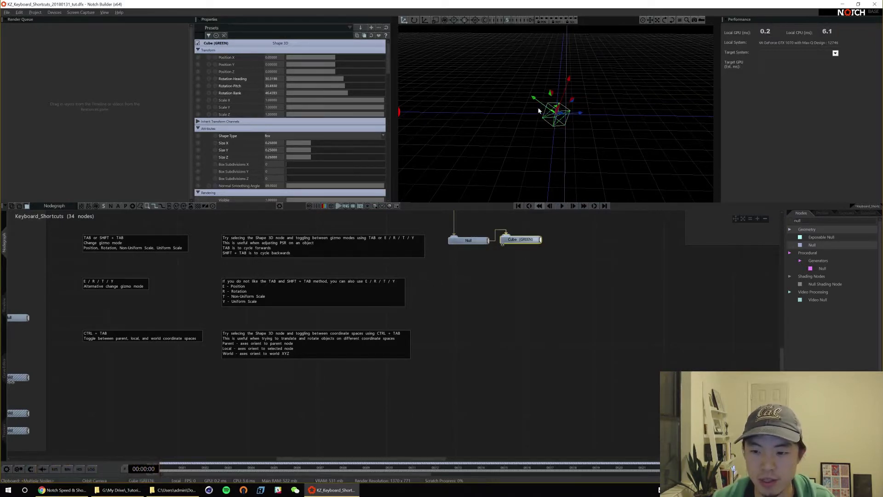
Cycle the cube's gizmo repeatedly through world, parent and local coordinate spaces, finishing on parent space.
key("ctrl")
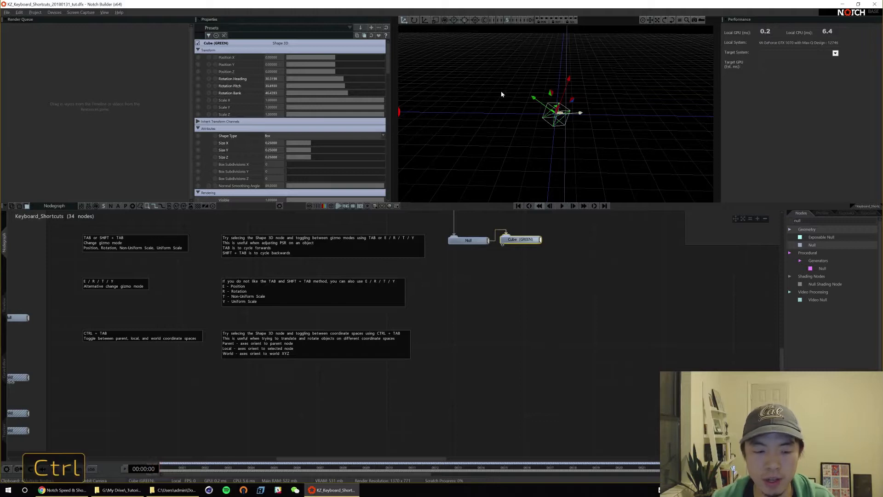
key("ctrl+Tab")
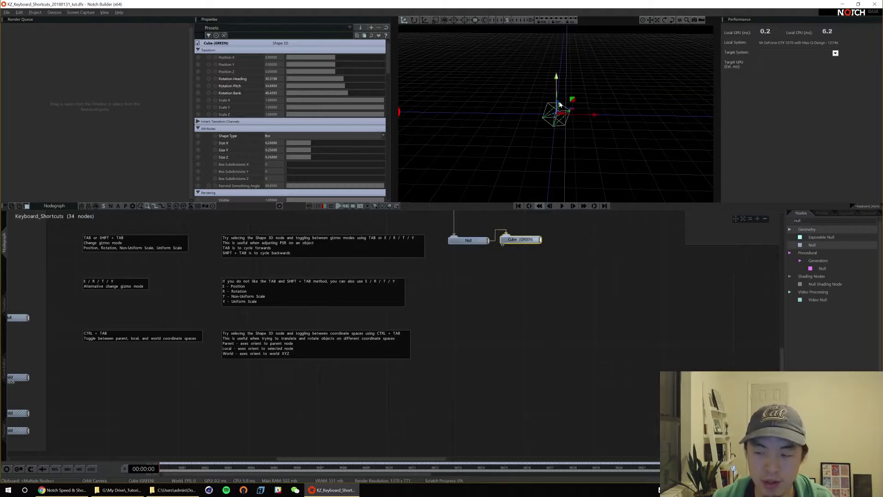
key("ctrl+Tab")
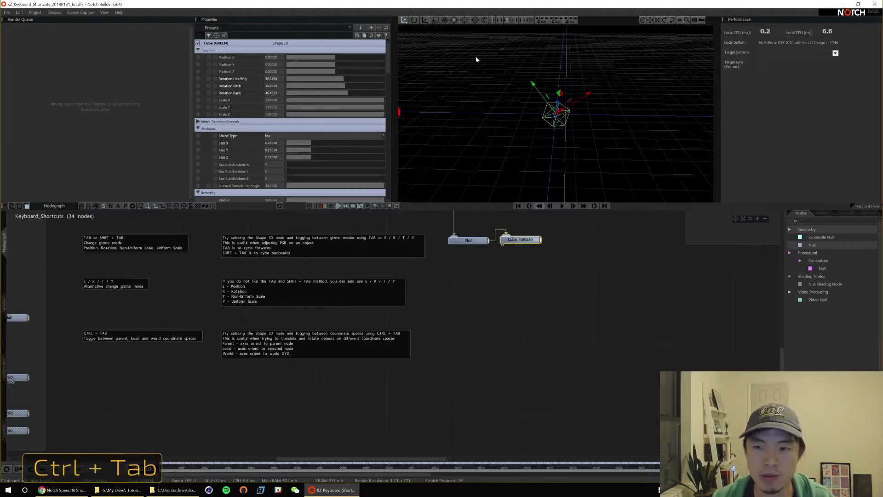
key("ctrl+Tab")
key("ctrl+Tab")
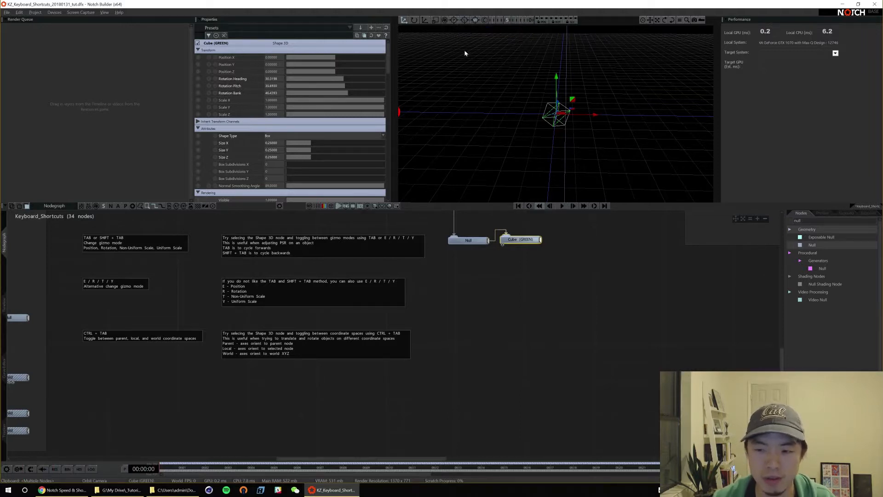
key("ctrl+Tab")
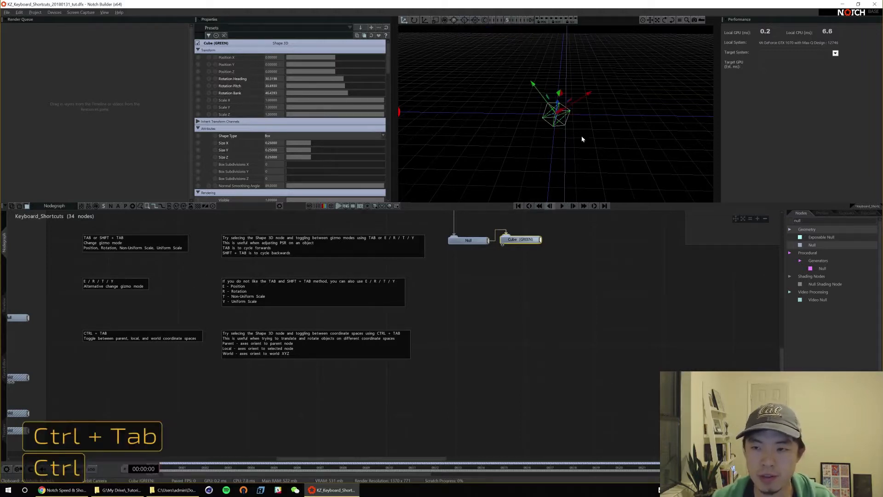
Select all comments and nodes of the Viewport section in the nodegraph and group them.
right_click_drag(604, 134, 554, 142, "ctrl")
right_click_drag(492, 340, 387, 286, "ctrl")
left_click_drag(306, 215, 465, 346)
key("ctrl+g")
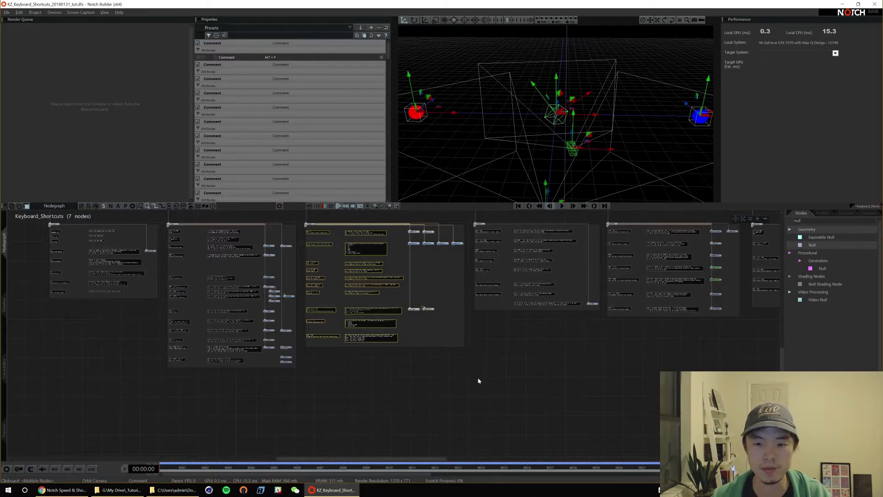
Find the Timeline group to the right of the Viewport section and ungroup it.
left_click(516, 358)
left_click_drag(515, 357, 343, 416, "alt")
left_click_drag(350, 356, 395, 338, "ctrl+alt")
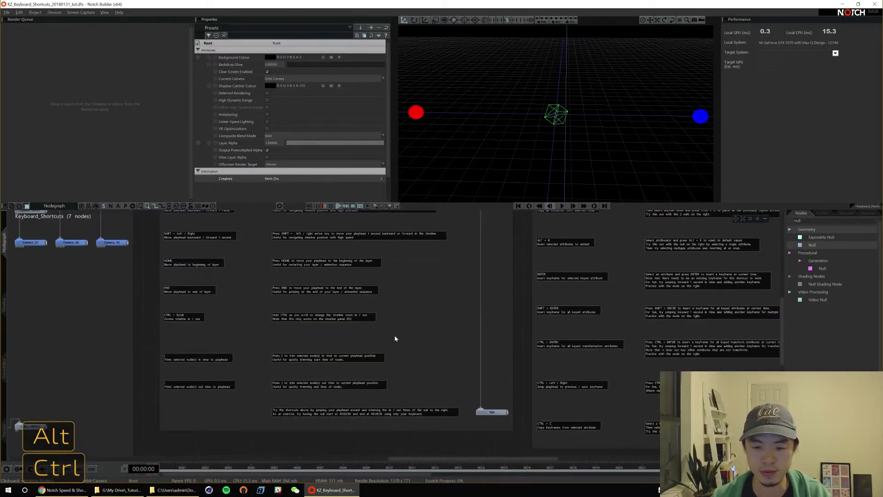
left_click_drag(384, 299, 409, 342, "alt")
left_click(299, 278)
mouse_move(299, 278)
left_mouse_down("ctrl+alt")
mouse_move(284, 279)
mouse_move(307, 288)
left_mouse_up("ctrl+alt")
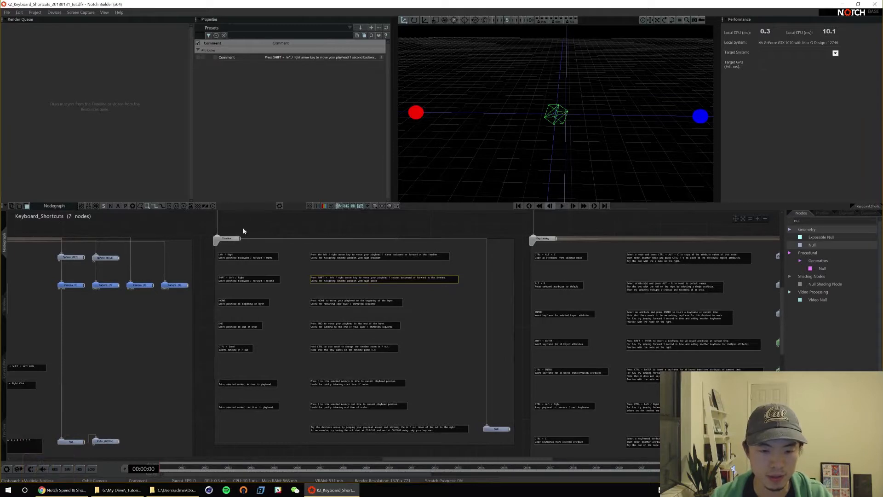
left_click(229, 242)
key("ctrl+shift+g")
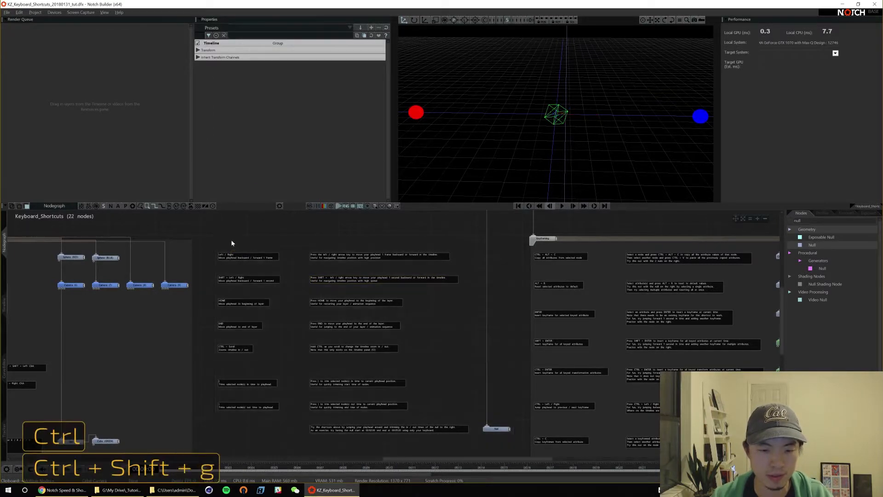
Step the playhead forward and backward along the timeline one frame at a time.
key("Right")
key("Right")
key("Right")
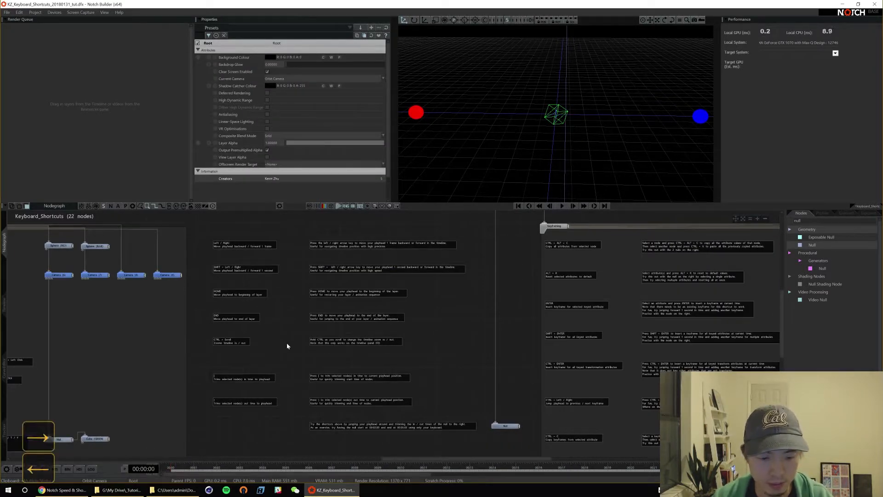
key("Left")
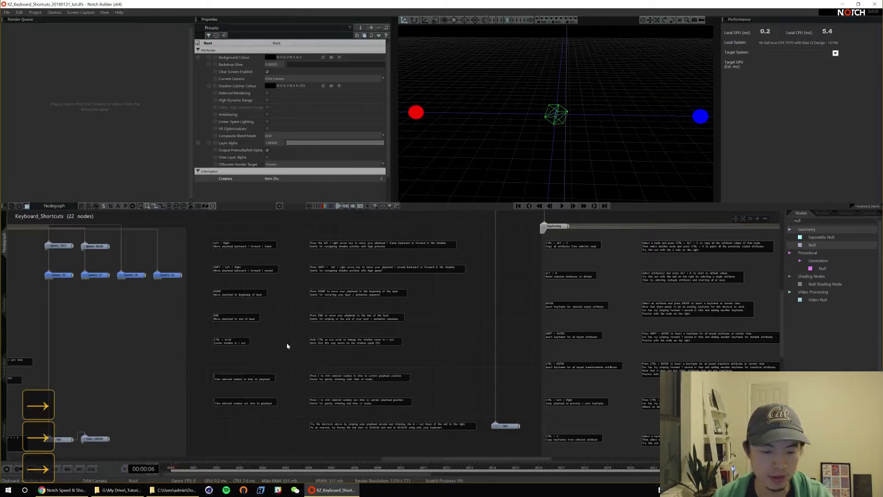
key("Right")
key("Right")
key("Right")
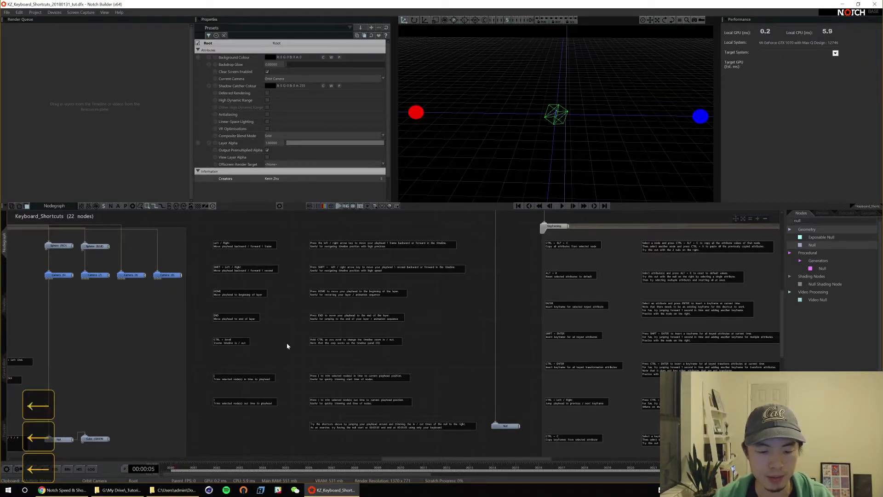
key("Left")
key("Left")
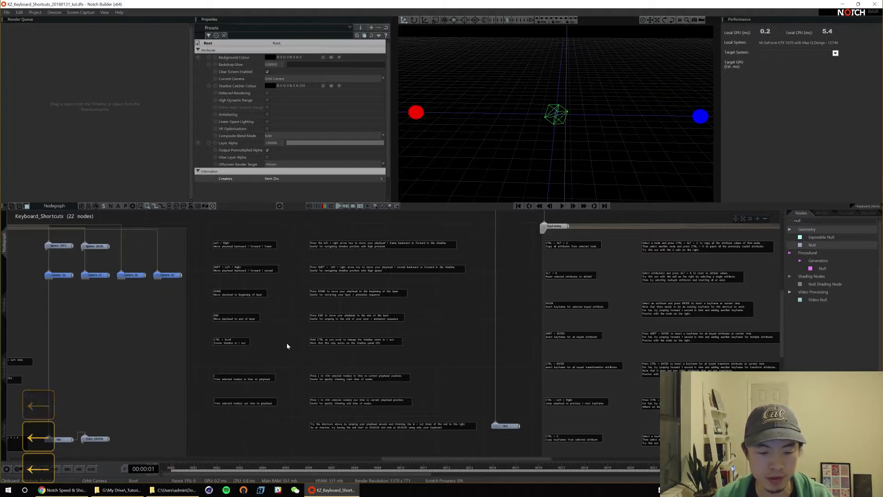
key("Right")
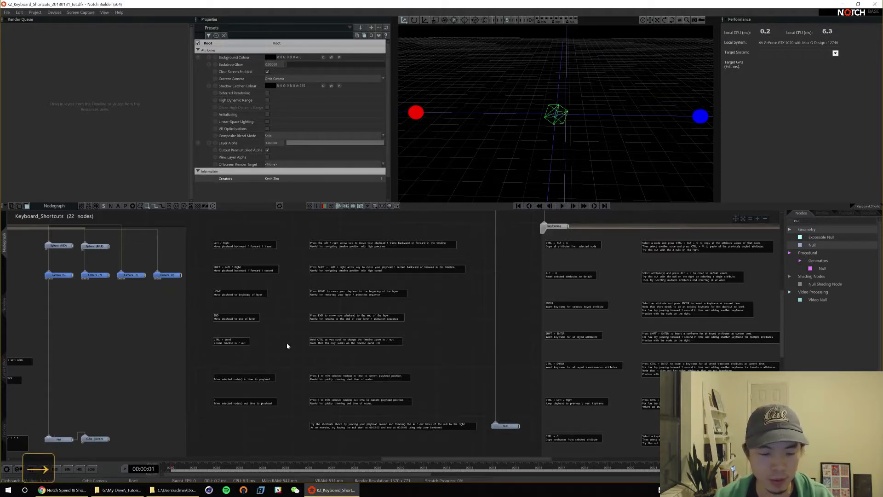
key("Right")
key("Right")
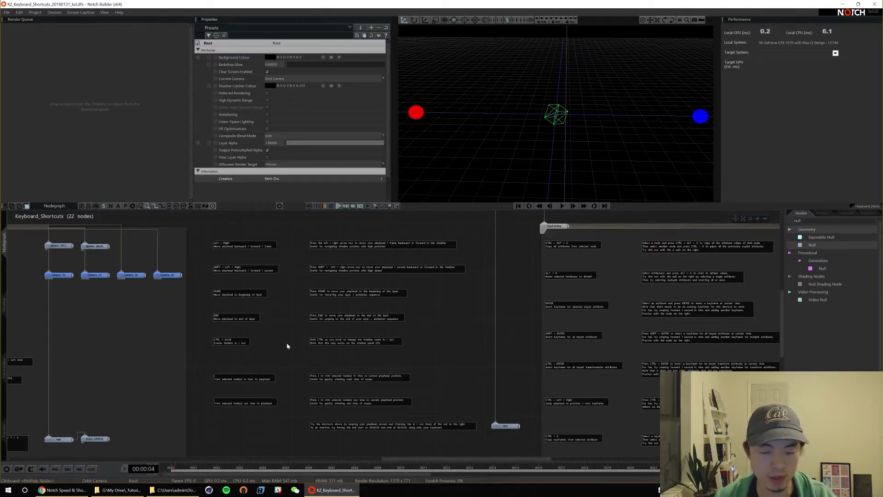
key("Left")
key("Left")
key("Left")
Jump the playhead backward and forward in one-second steps, ending at 00:08:06.
key("shift+Right")
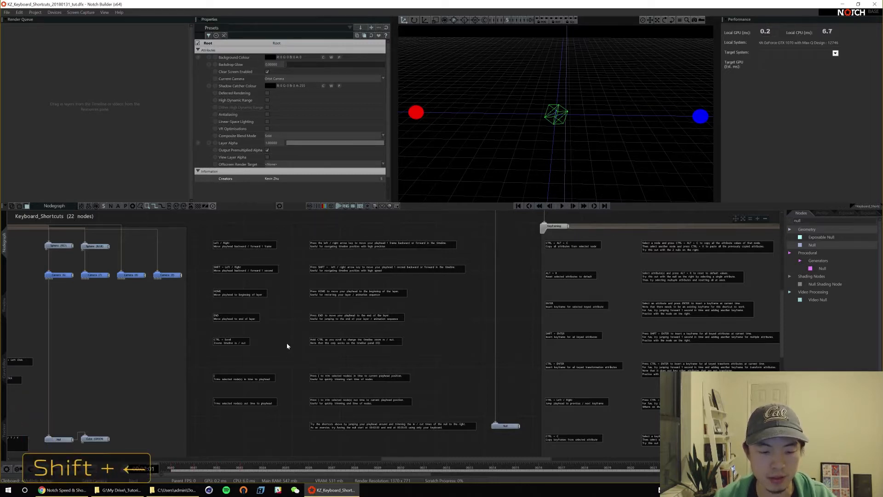
key("Left")
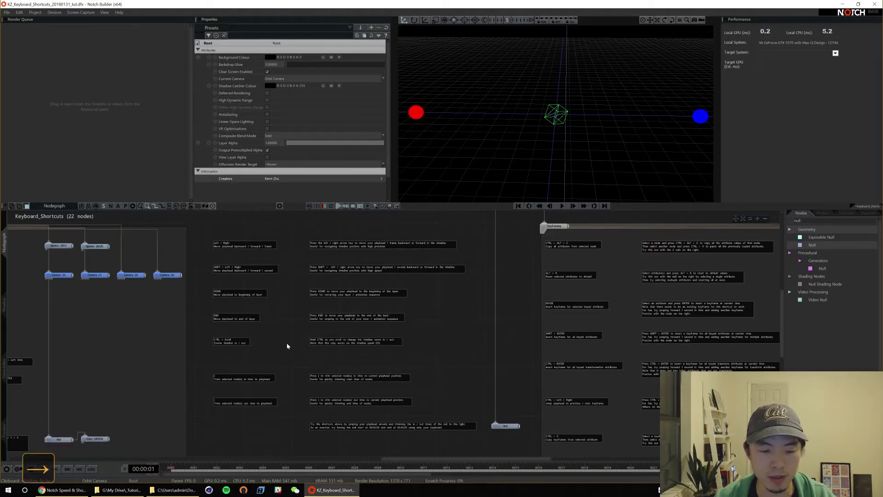
key("shift+Right")
key("Right")
key("Right")
key("Right")
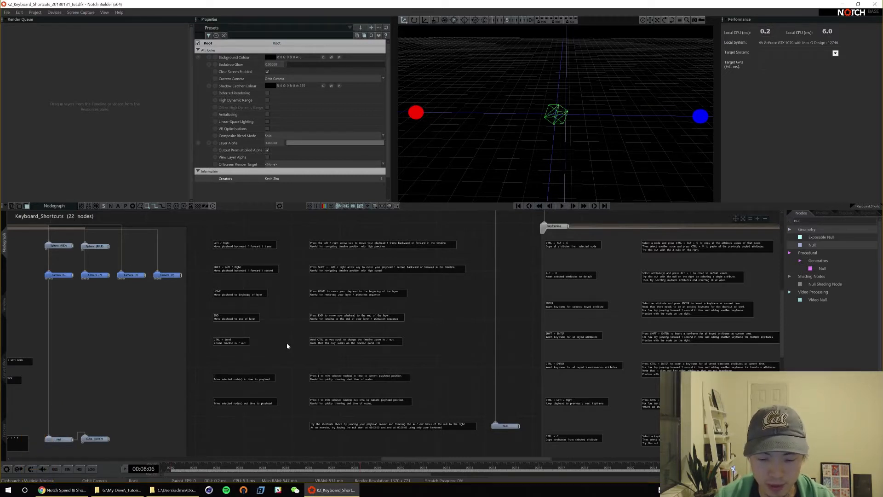
Jump the playhead back and forth between the beginning and the end of the layer, finishing at 00:00:00.
key("Home")
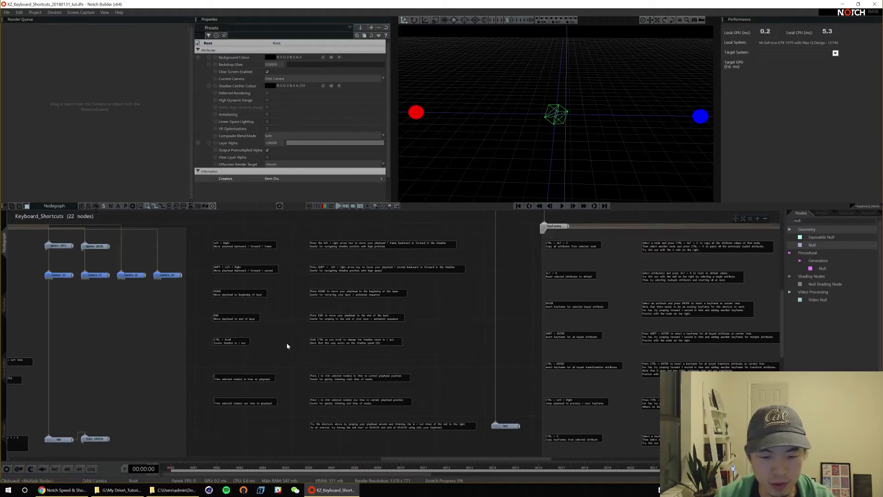
key("End")
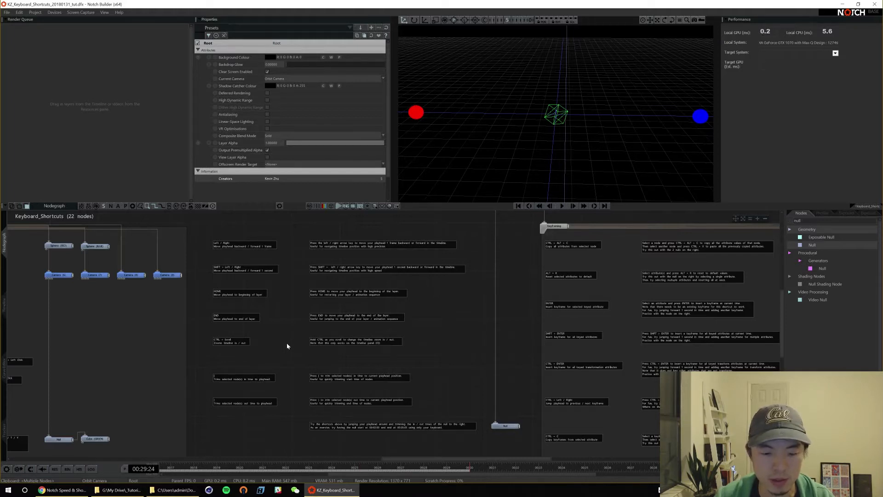
key("Home")
key("End")
key("Home")
key("Home")
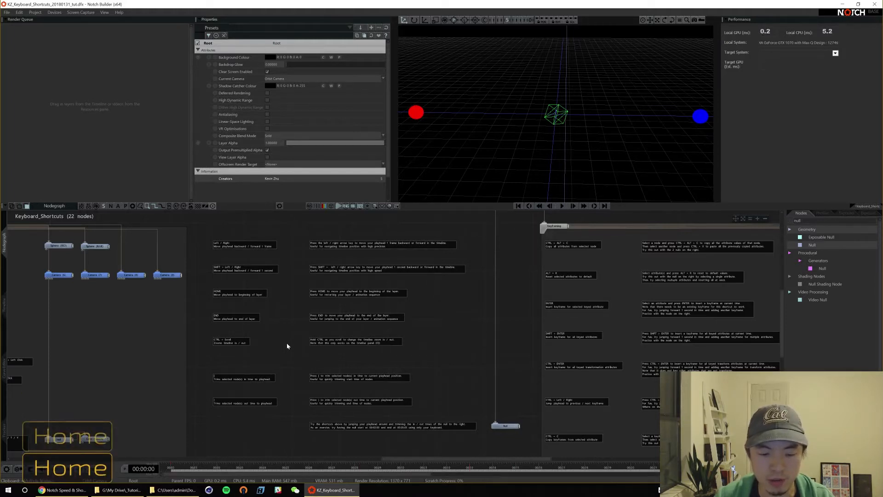
Play the timeline for a few seconds, stop playback and return the playhead to the beginning.
key("space")
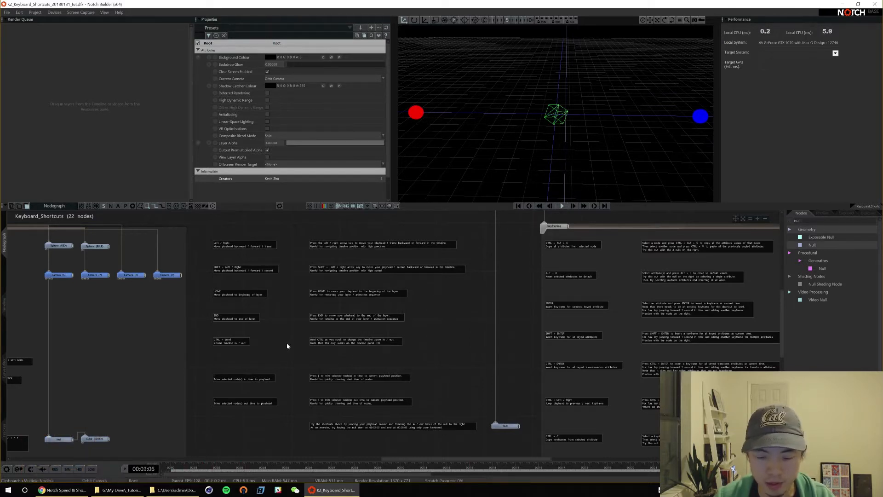
key("space")
key("Home")
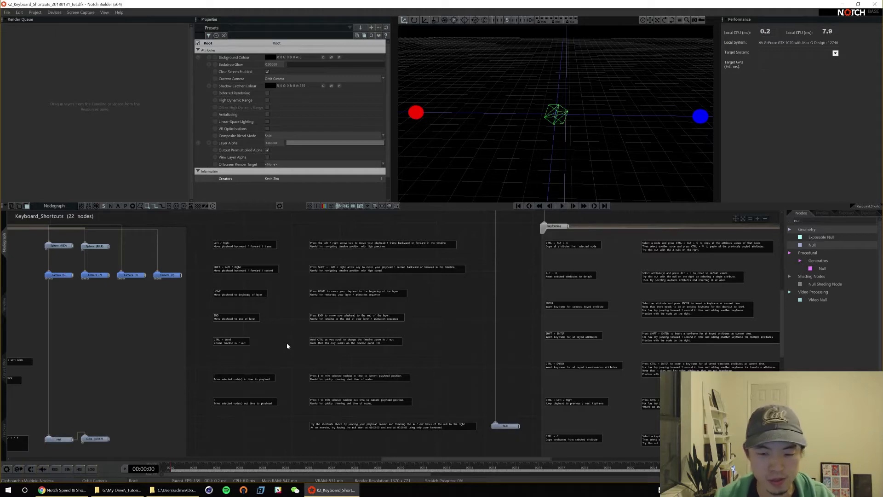
Show the timeline in place of the nodegraph, zoom its time scale out and in, and return to the nodegraph.
mouse_move(333, 352)
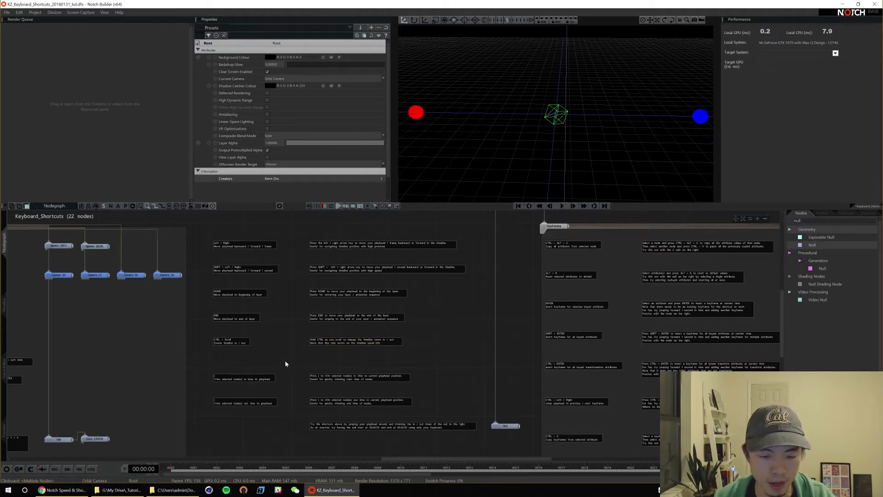
key("F2")
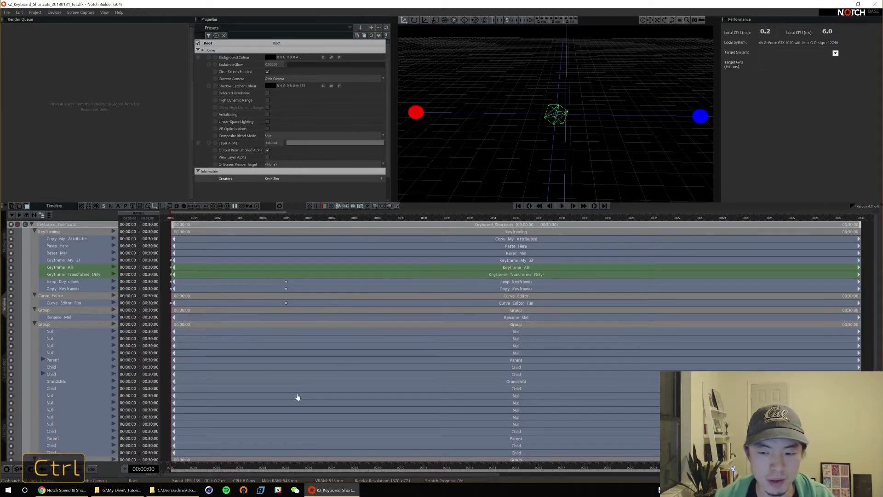
scroll(298, 397, "down", 5, "ctrl")
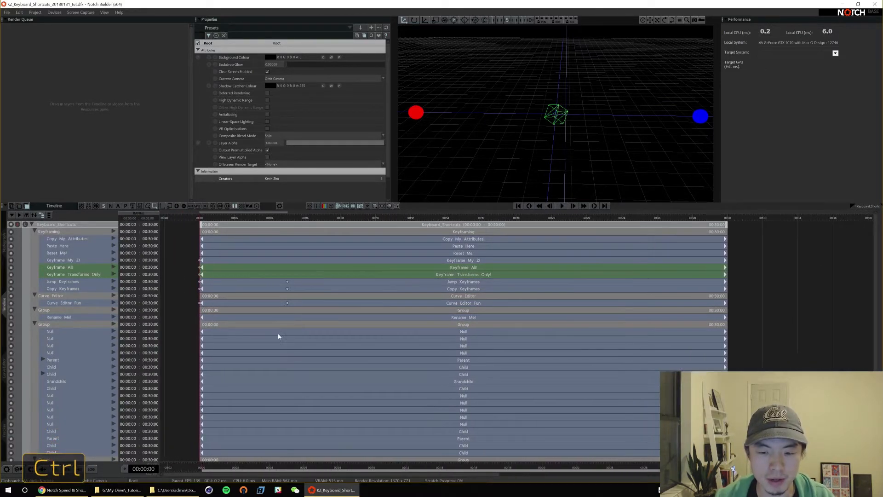
scroll(278, 333, "up", 2, "ctrl")
scroll(276, 394, "down", 3, "ctrl")
scroll(266, 312, "up", 2, "ctrl")
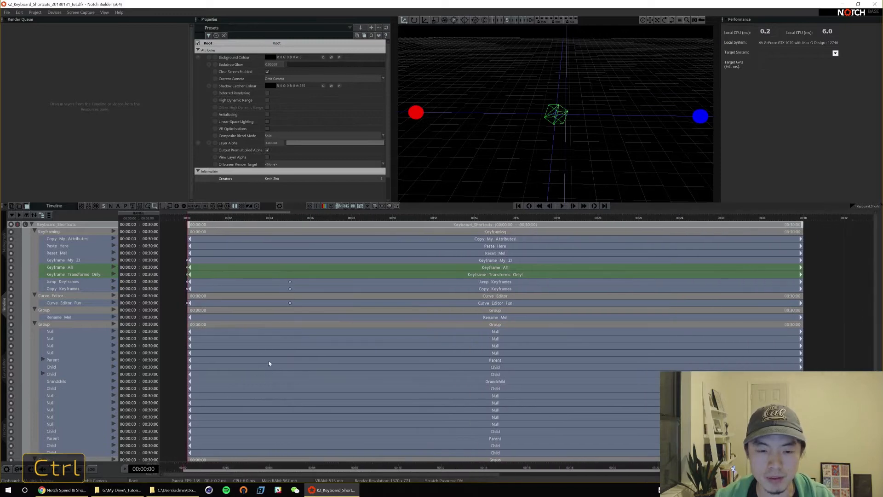
scroll(269, 364, "down", 2, "ctrl")
key("F1")
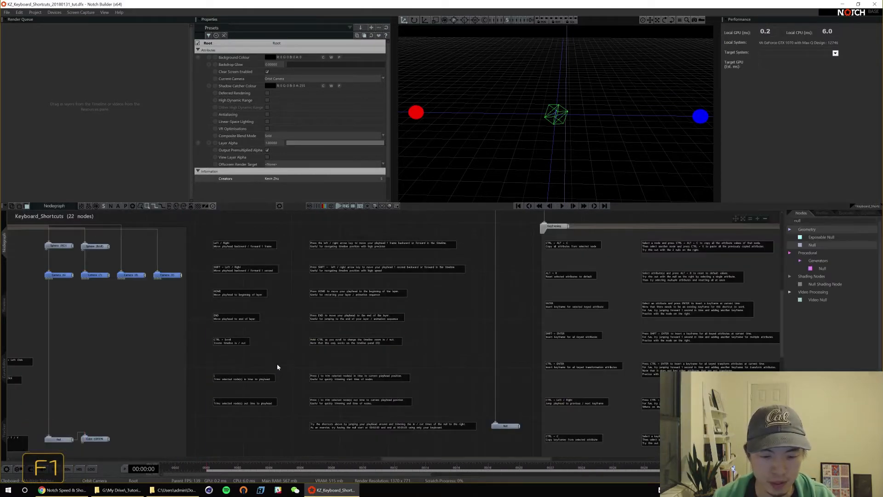
Select the Null node beside the trimming exercise comment and locate its bar in the timeline.
left_click_drag(277, 363, 286, 321, "alt")
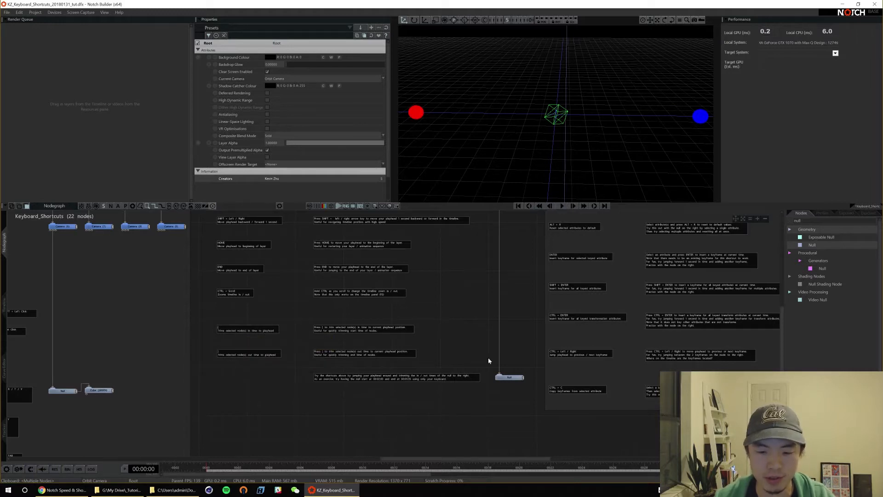
left_click(512, 378)
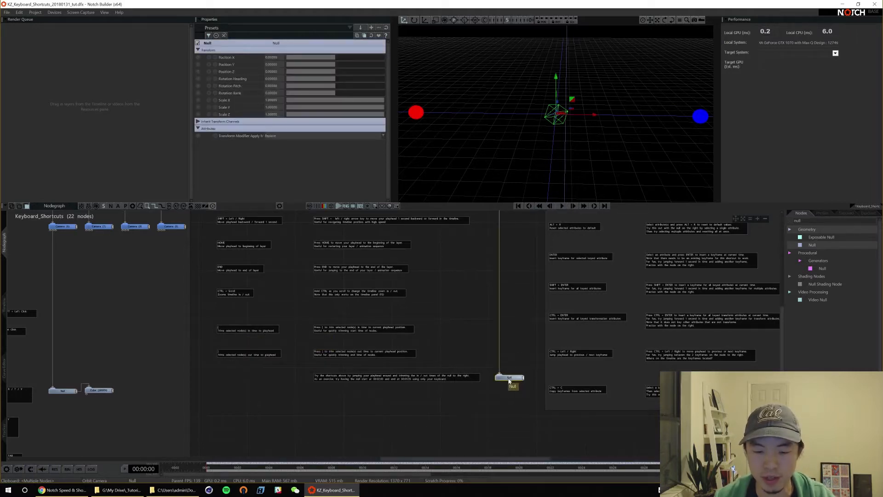
key("F2")
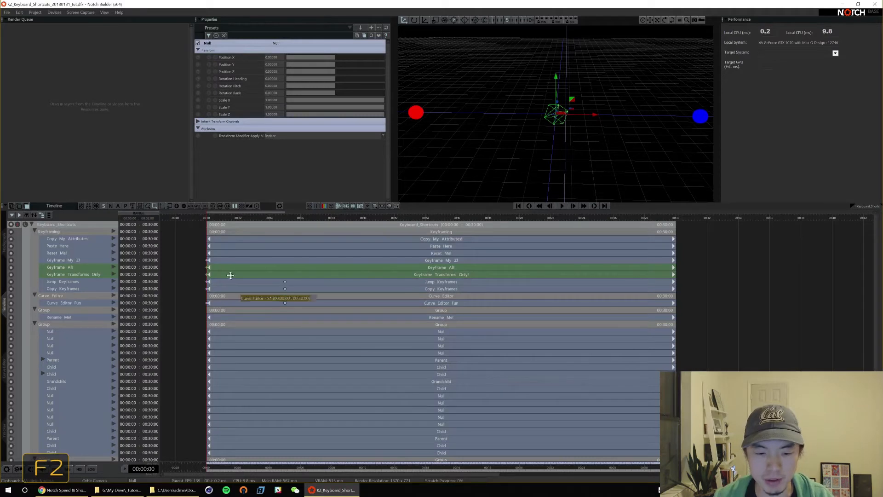
left_click(237, 216)
left_click_drag(241, 216, 261, 223)
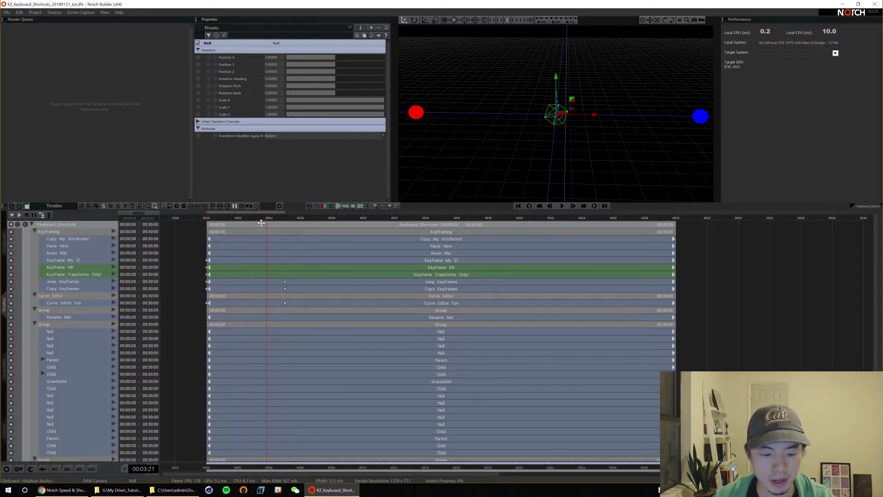
key("F2")
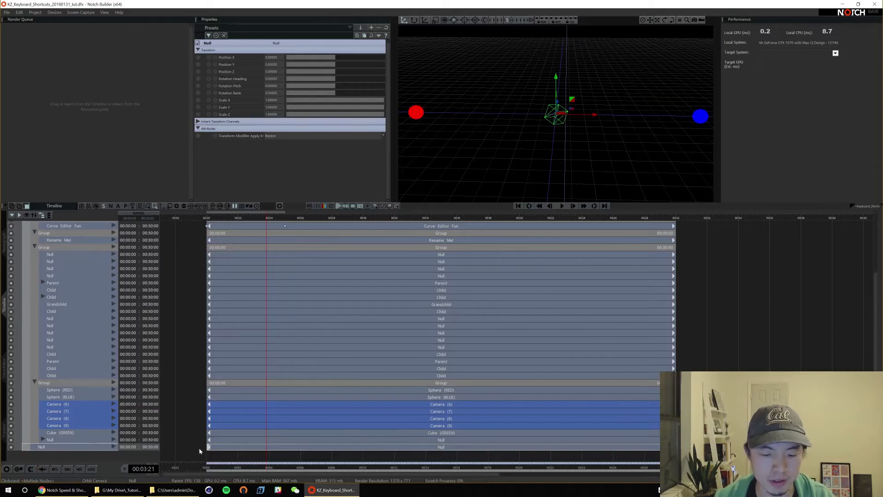
Scrub the playhead to 00:03:20, checking the nodegraph once and returning to the selected Null in the timeline.
left_click_drag(275, 217, 259, 216)
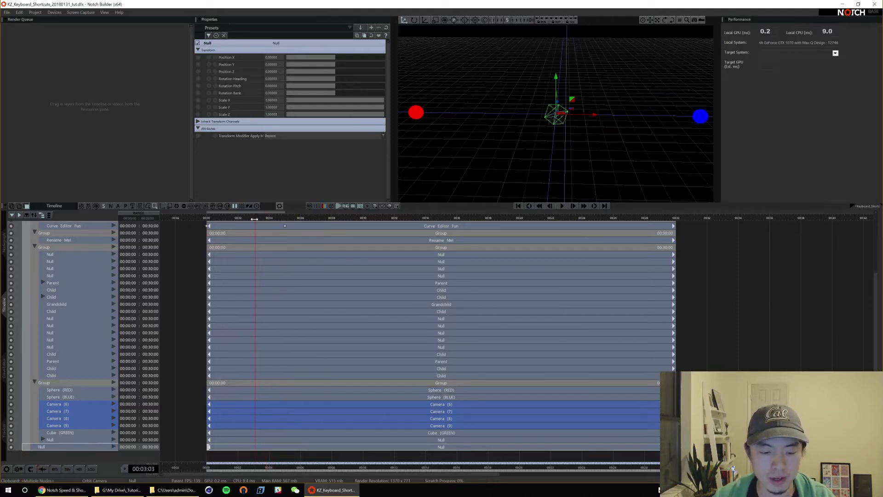
key("F1")
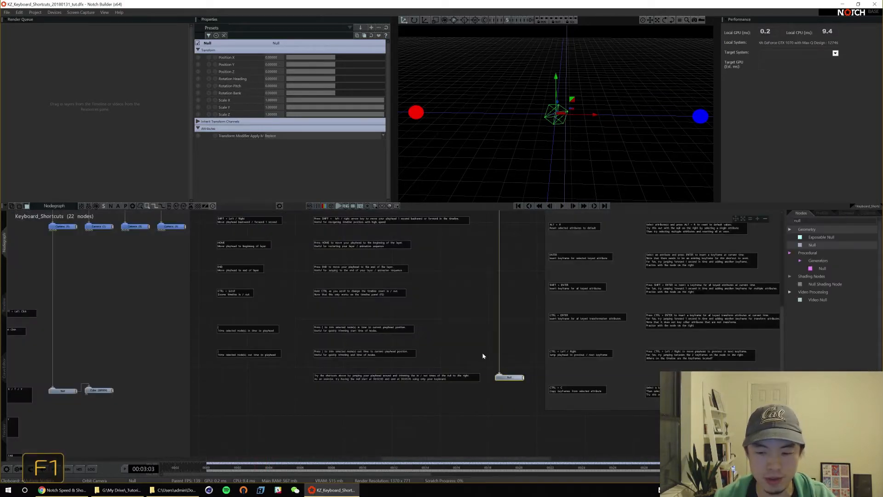
key("F2")
key("F2")
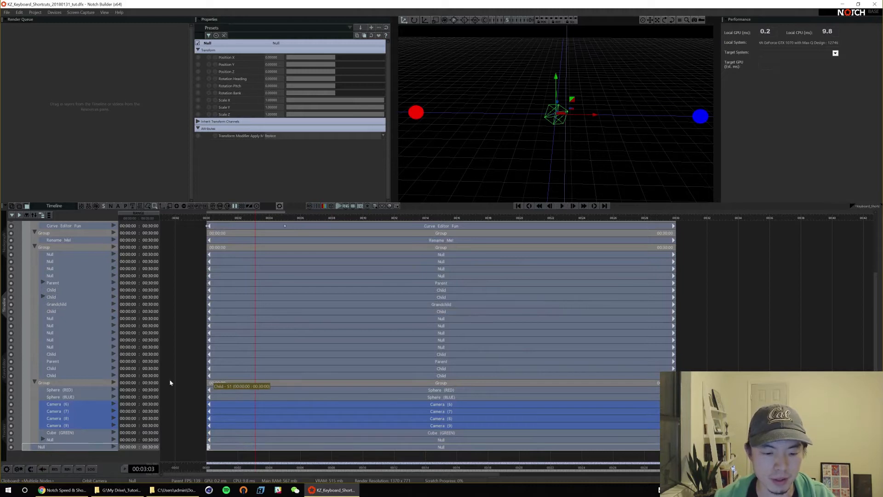
left_click_drag(253, 219, 238, 220)
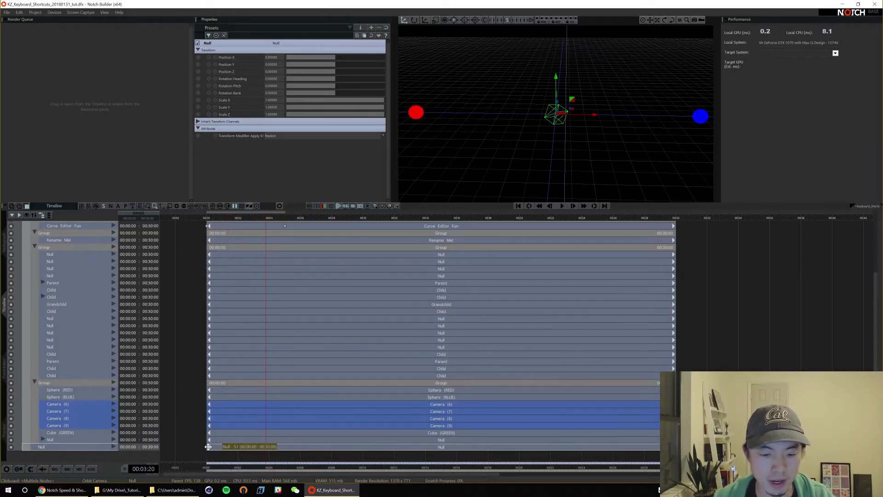
Move the Null's start to 00:01:02, then trim it to playhead positions 00:04:19 for the in time and 00:19:02 for the out time.
left_click_drag(207, 447, 224, 447)
left_click_drag(266, 216, 281, 216)
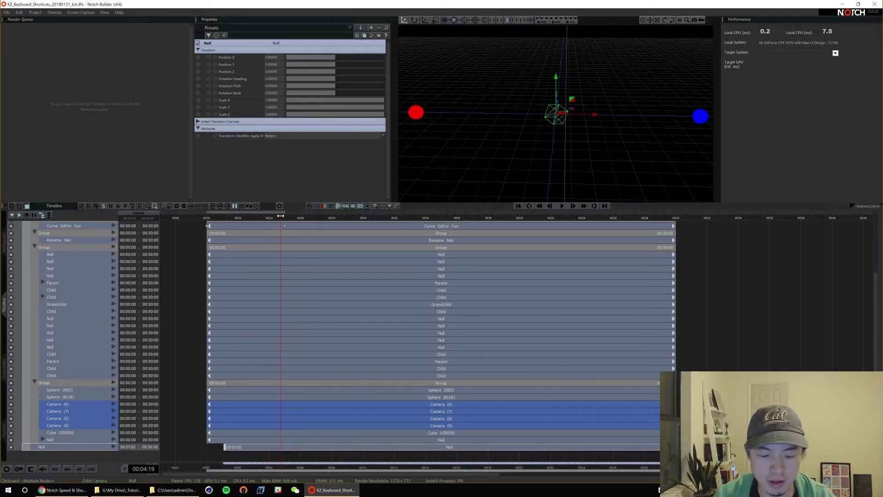
key("[")
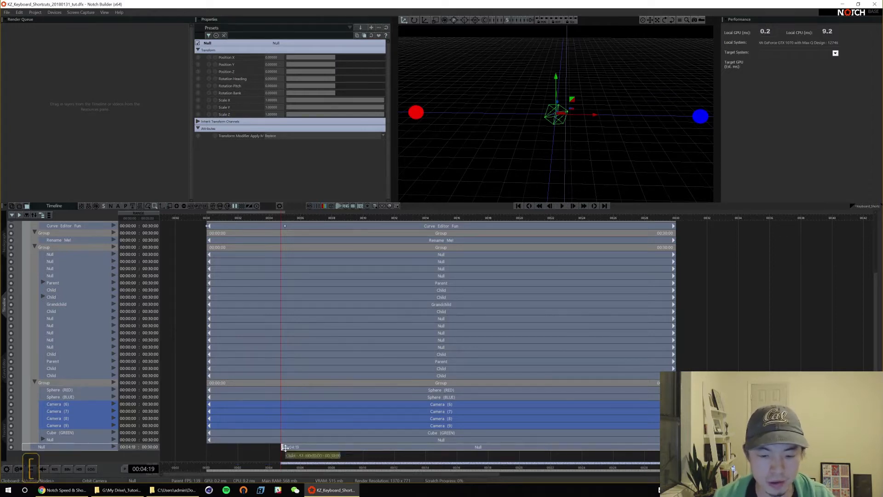
left_click_drag(364, 216, 505, 217)
key("]")
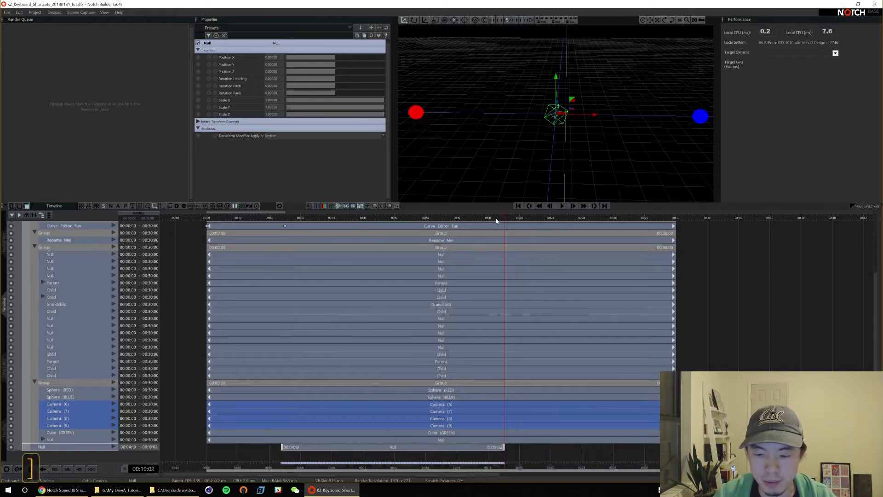
Trim the Null to the playhead again so it starts at 00:07:07 and ends at 00:15:23.
left_click(316, 218)
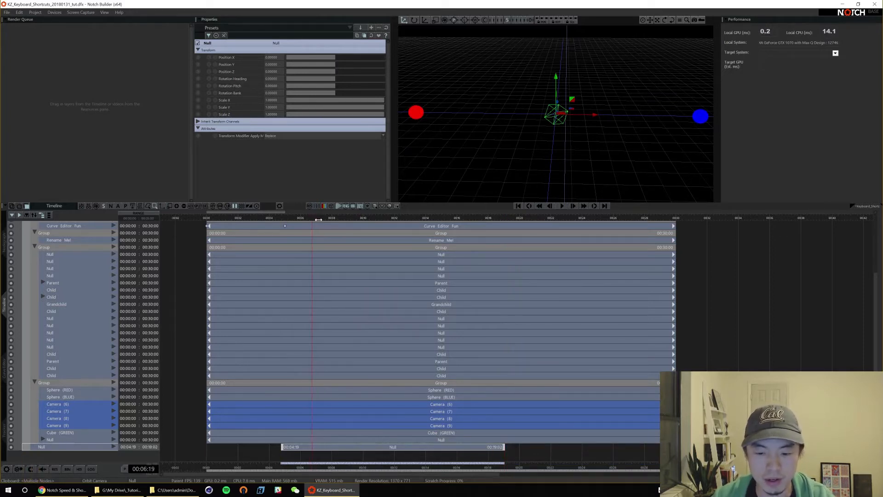
left_click(320, 218)
key("bracketleft")
left_click(455, 218)
key("bracketright")
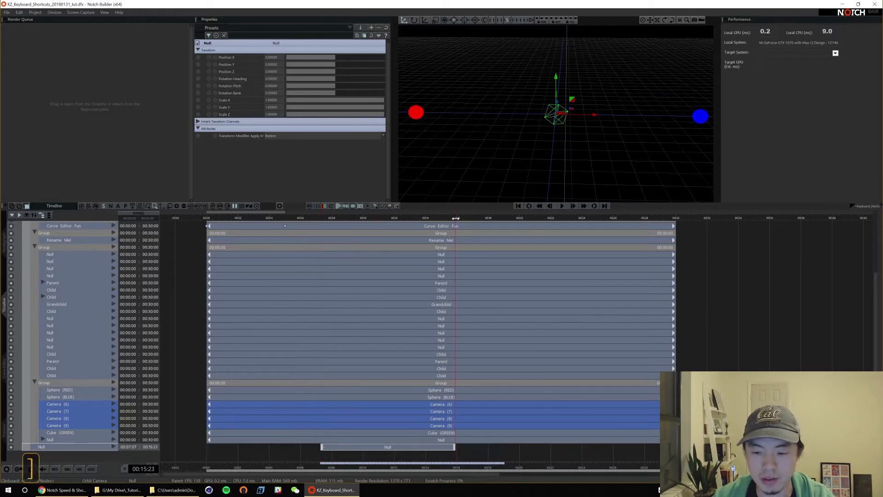
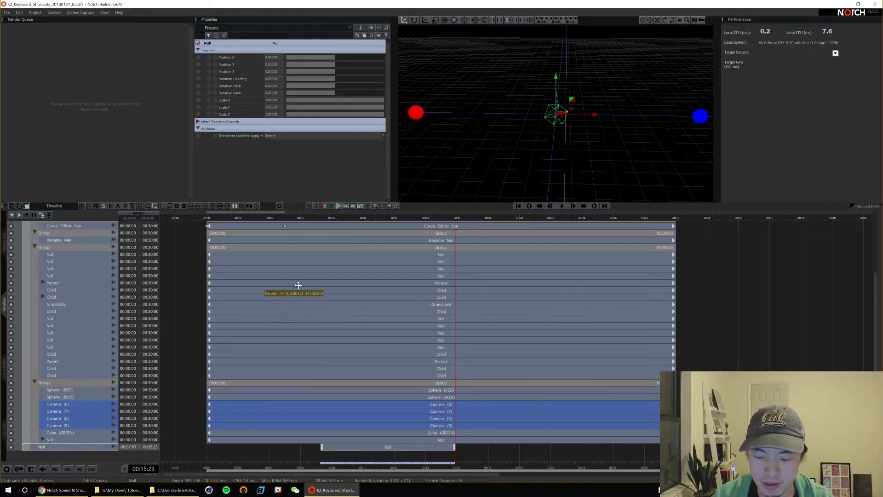
Trim the Null's in time to the beginning of the layer and its out time to the layer's last frame, 00:29:24.
key("Home")
key("[")
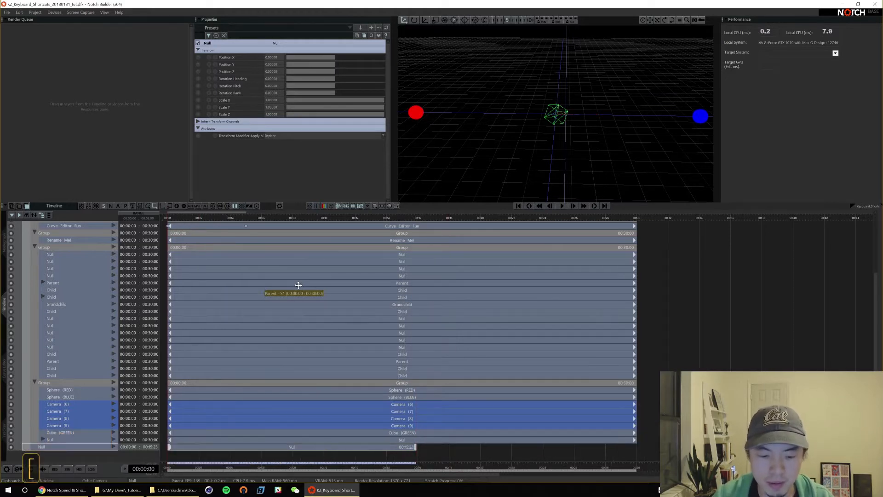
key("End")
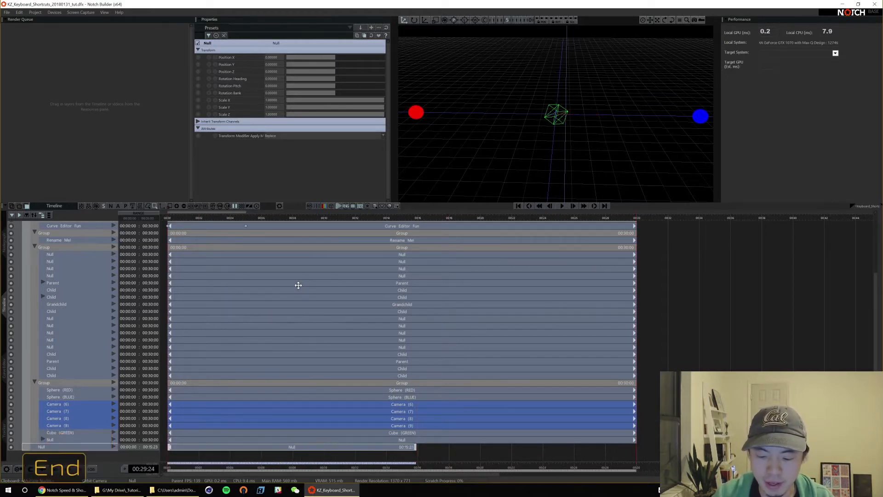
key("]")
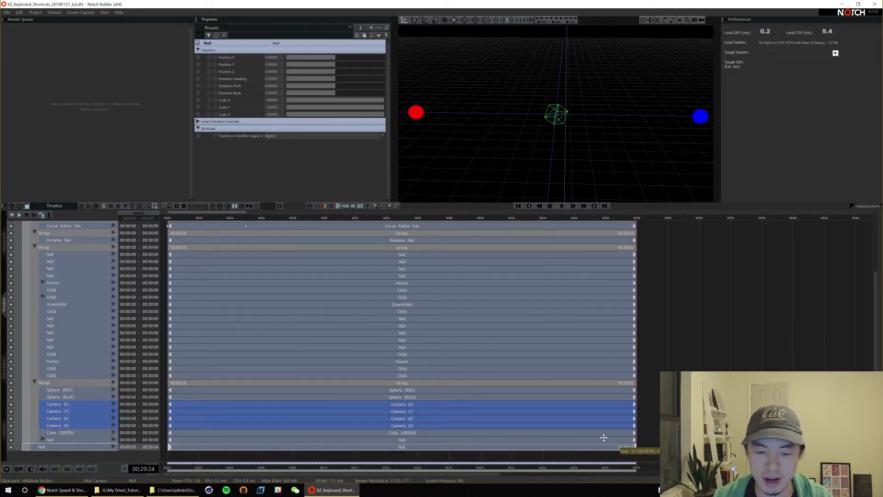
Back in the nodegraph, select all comments and the Null of the Timeline section and group them.
key("F1")
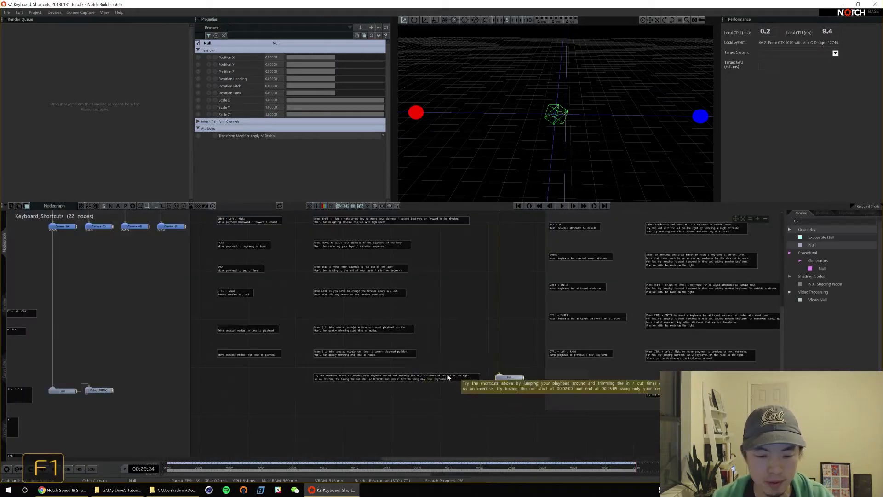
left_click_drag(265, 379, 245, 404, "alt")
left_click_drag(229, 223, 485, 411)
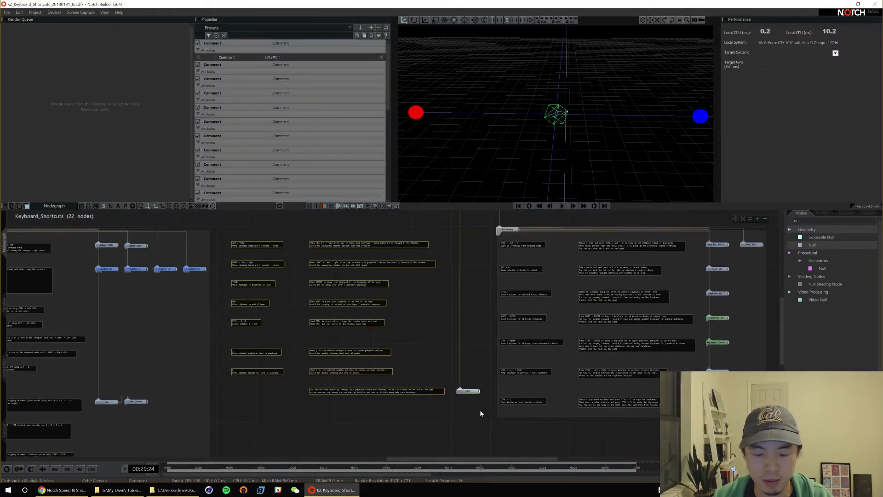
key("ctrl+g")
Find the Keyframing group next to the Timeline section and ungroup it.
left_click_drag(493, 321, 164, 307, "alt")
left_click_drag(167, 266, 191, 280, "alt")
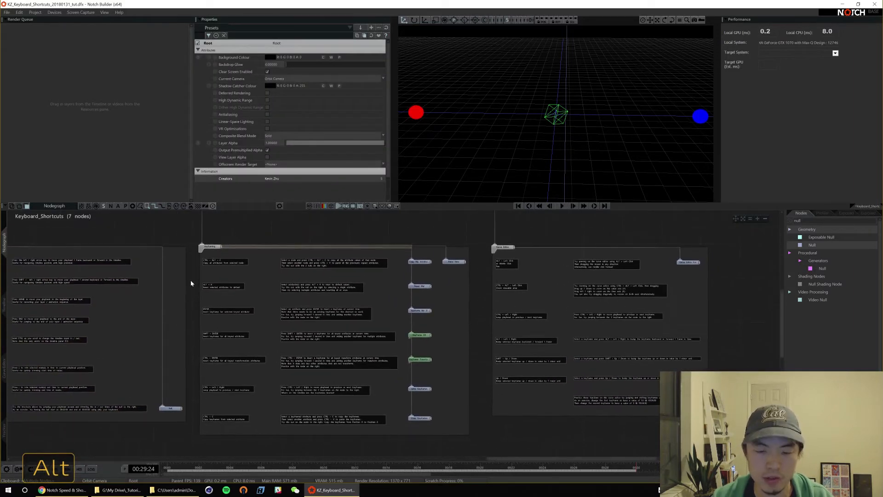
left_click(210, 252)
key("ctrl+shift+g")
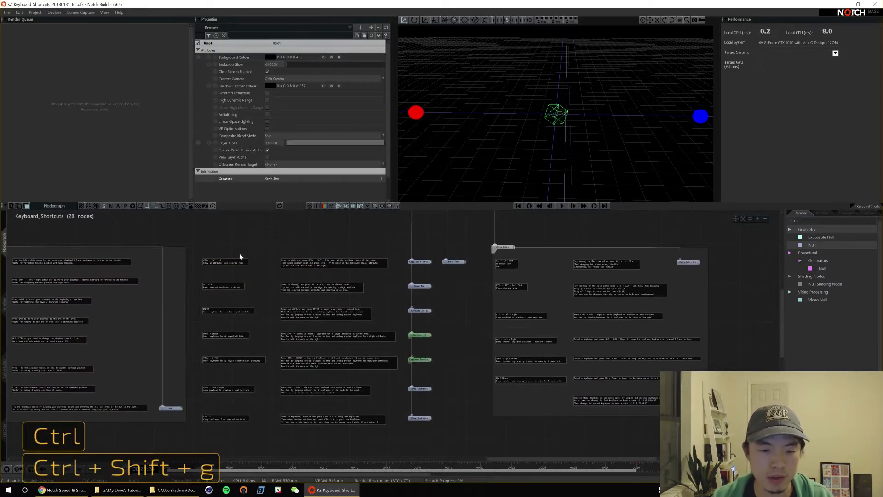
left_click_drag(247, 272, 263, 300, "ctrl+alt")
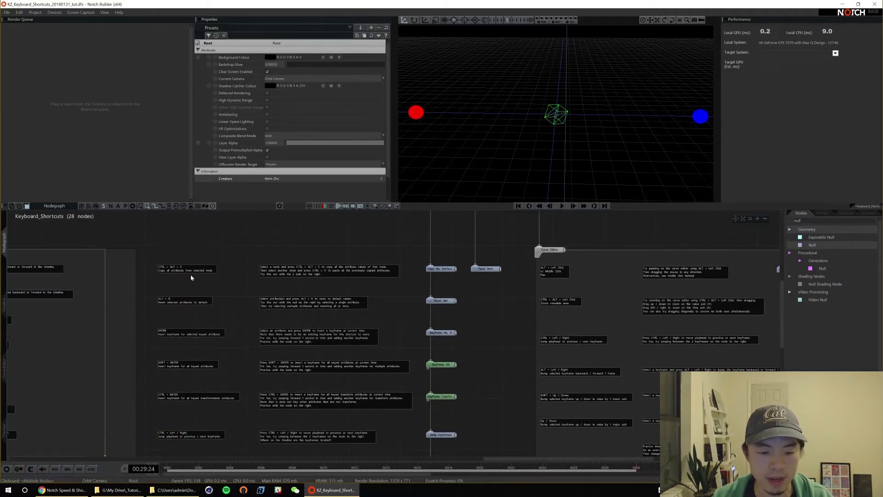
With the playhead at the layer's start, copy all attribute values from the Copy My Attributes! null to the Paste Here null.
key("Home")
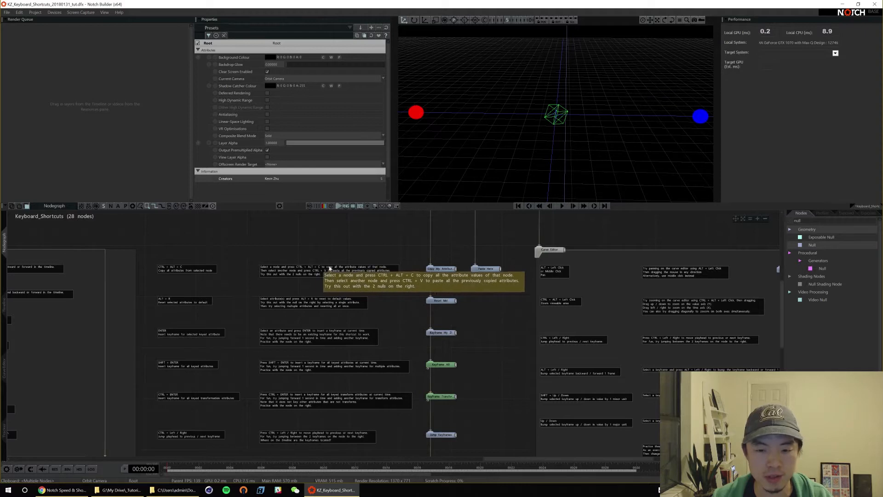
left_click(441, 268)
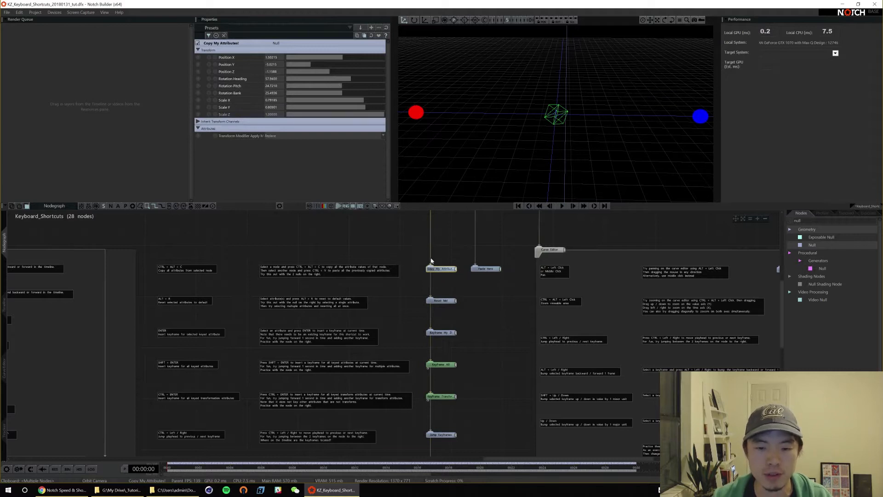
key("ctrl+alt+c")
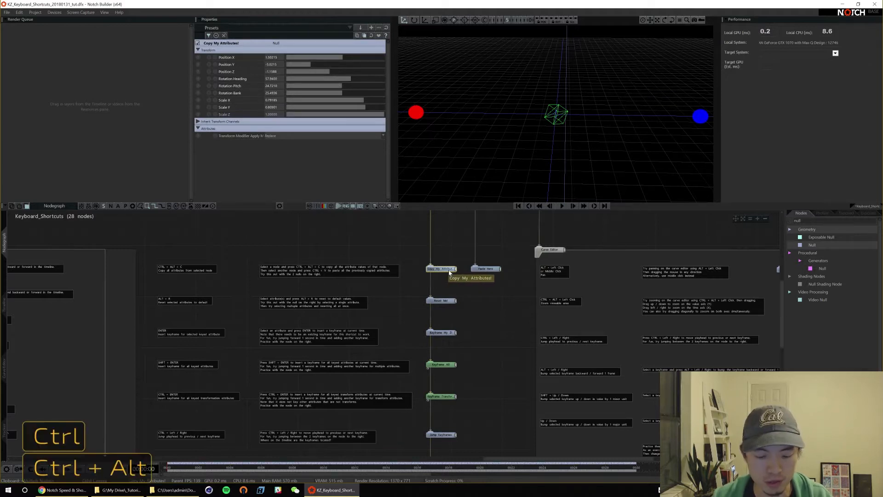
left_click(486, 269)
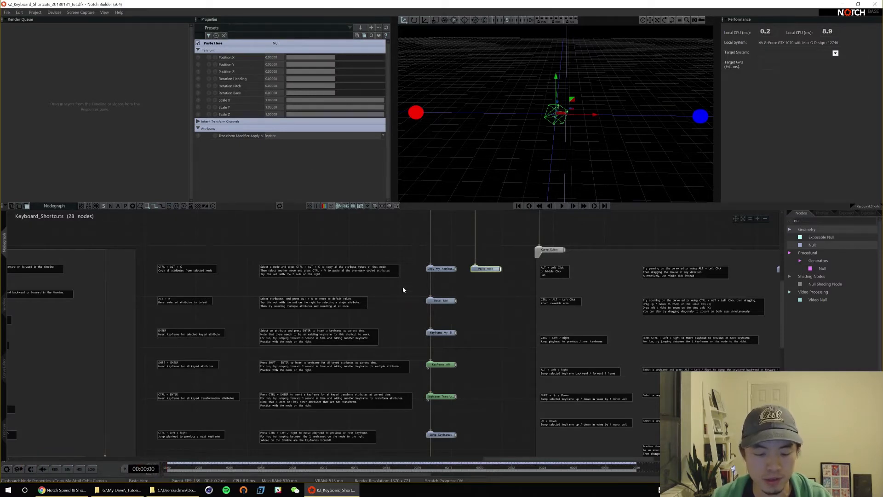
key("ctrl+v")
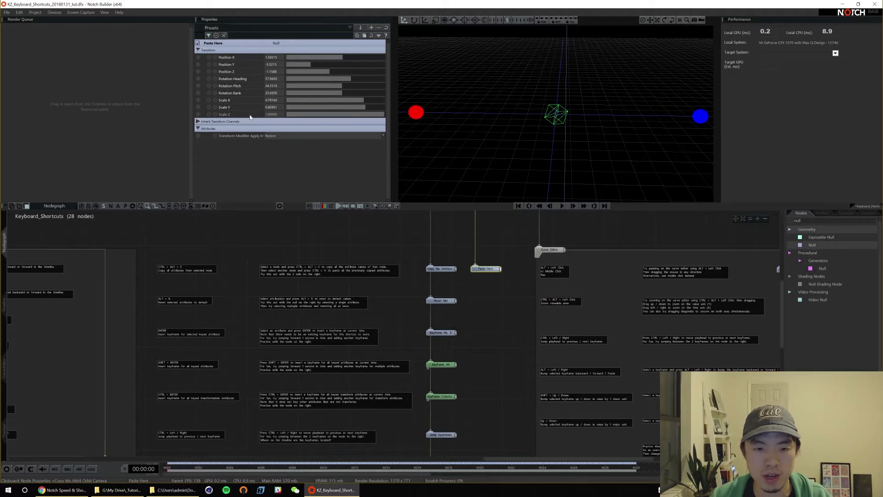
Undo the attribute paste on the Paste Here null and reselect the Copy My Attributes! null.
left_click(443, 271)
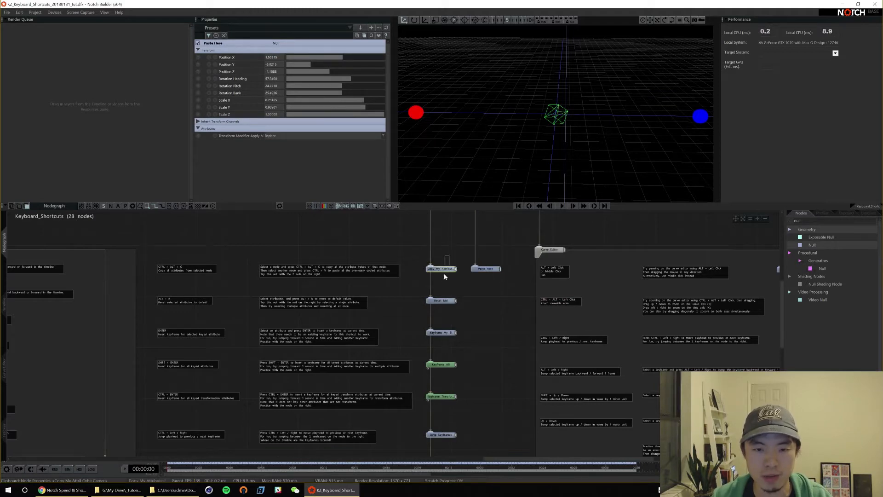
left_click(472, 270)
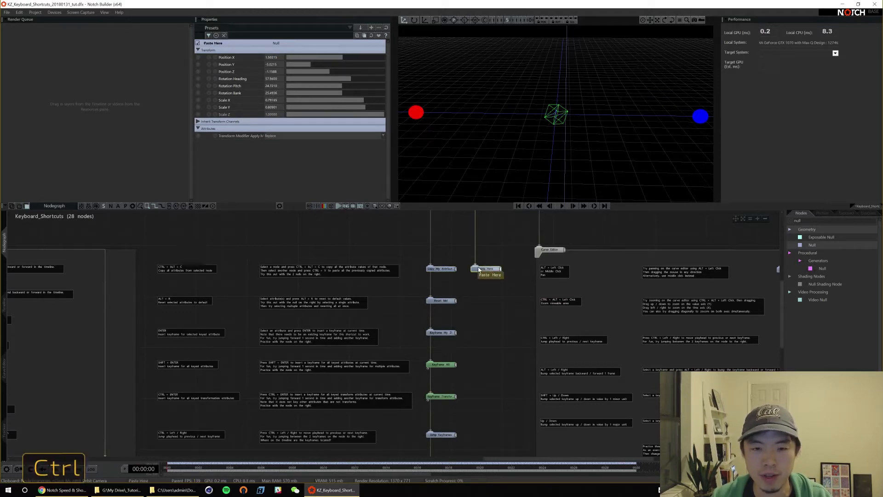
key("ctrl+z")
left_click_drag(452, 262, 445, 269)
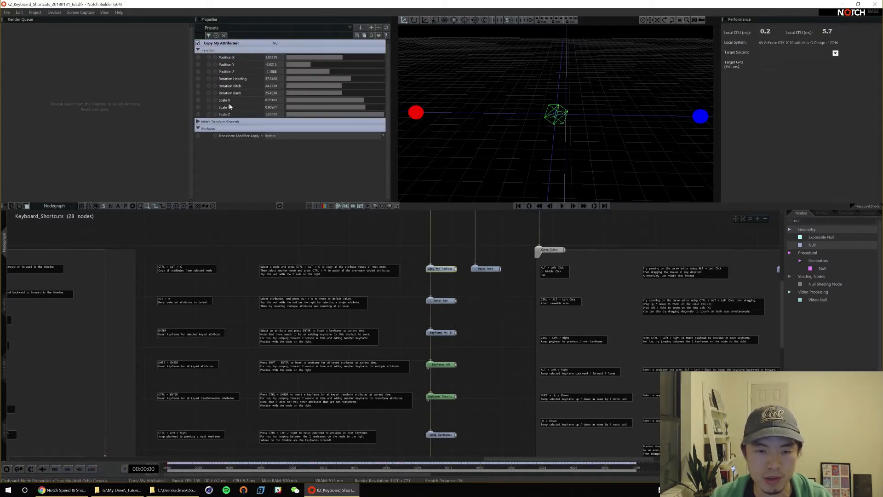
Reset only Position Z of the Reset Me! null to its default, and undo that reset.
left_click_drag(246, 295, 261, 272, "alt")
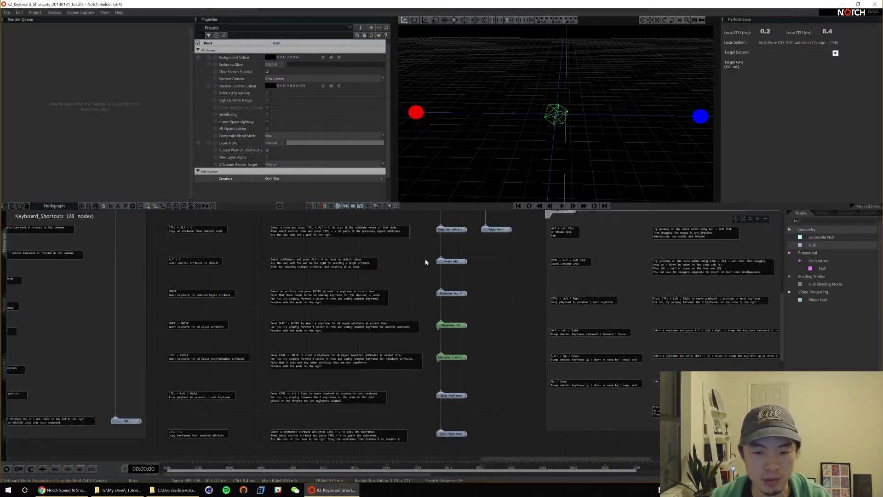
left_click(452, 261)
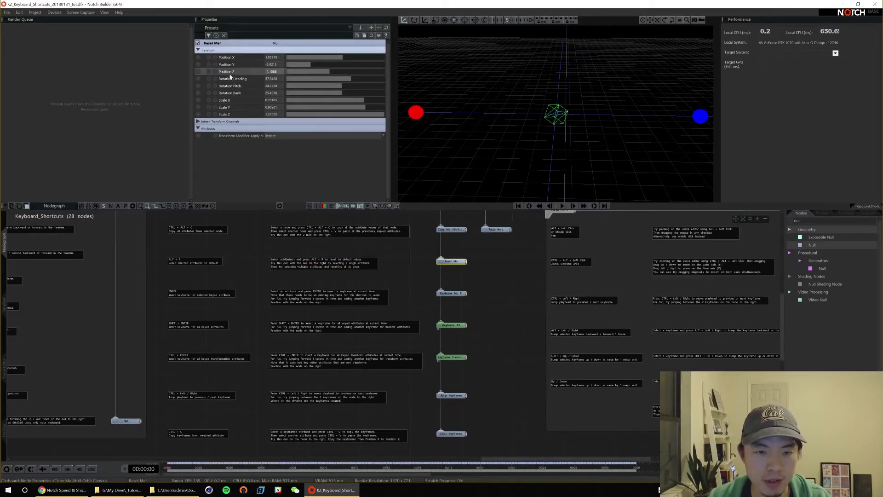
key("alt+r")
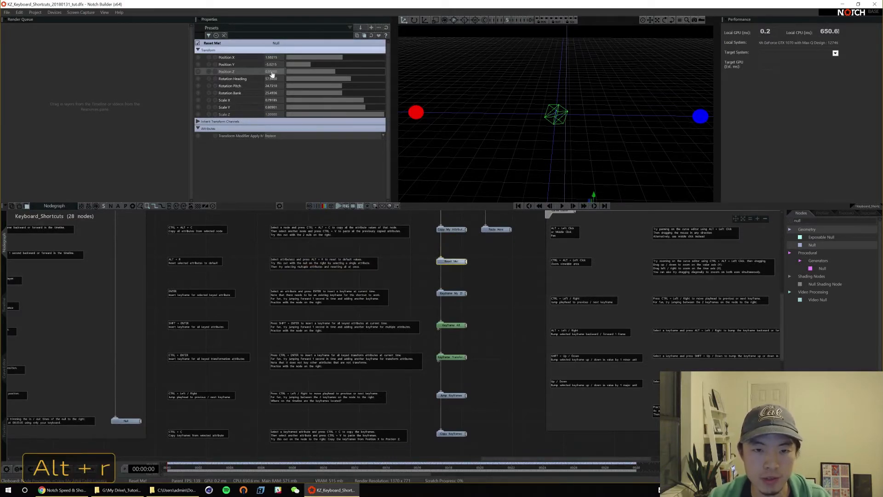
key("ctrl+z")
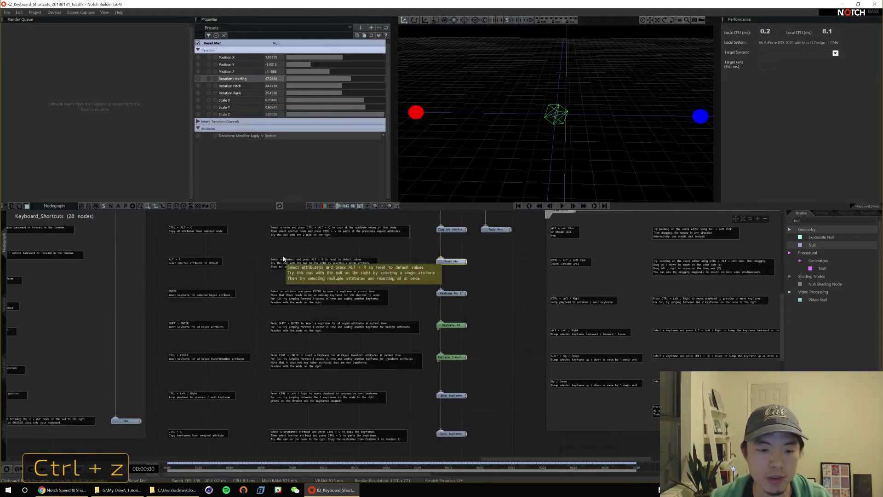
Reset Position X, Y and Z of the Reset Me! null together to their defaults, and undo the reset.
left_click(229, 58)
left_click(229, 72, "shift")
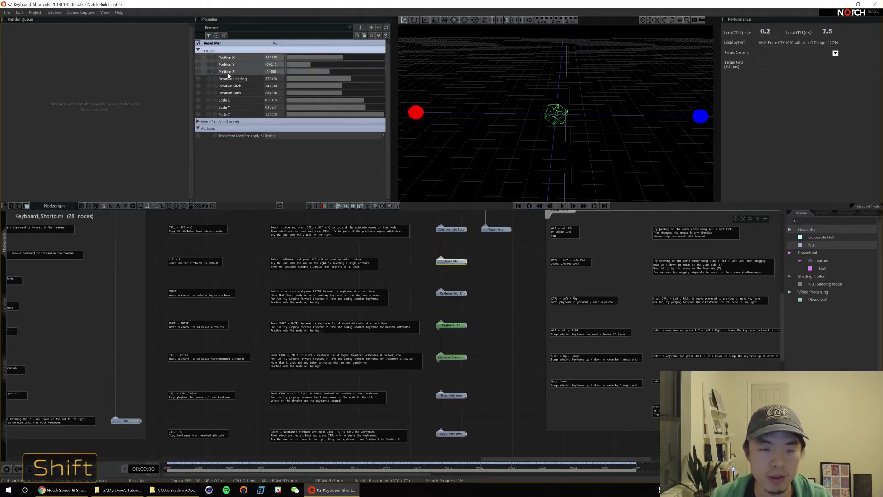
key("alt+r")
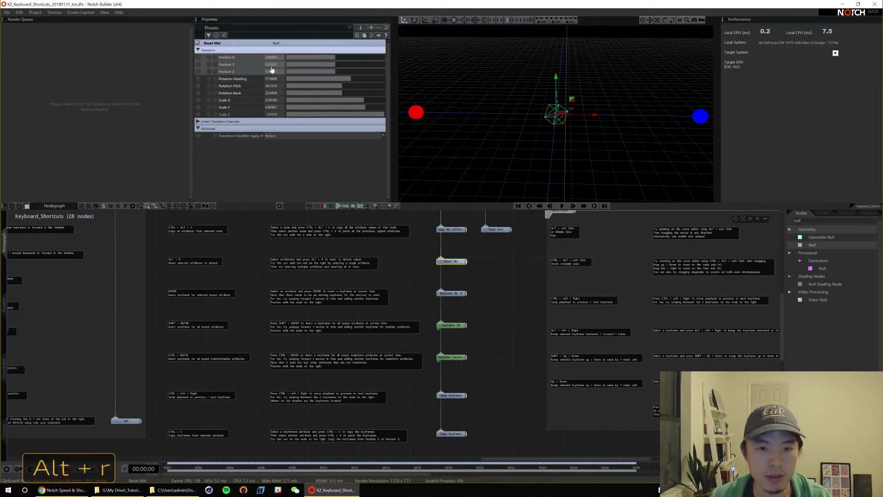
key("ctrl+z")
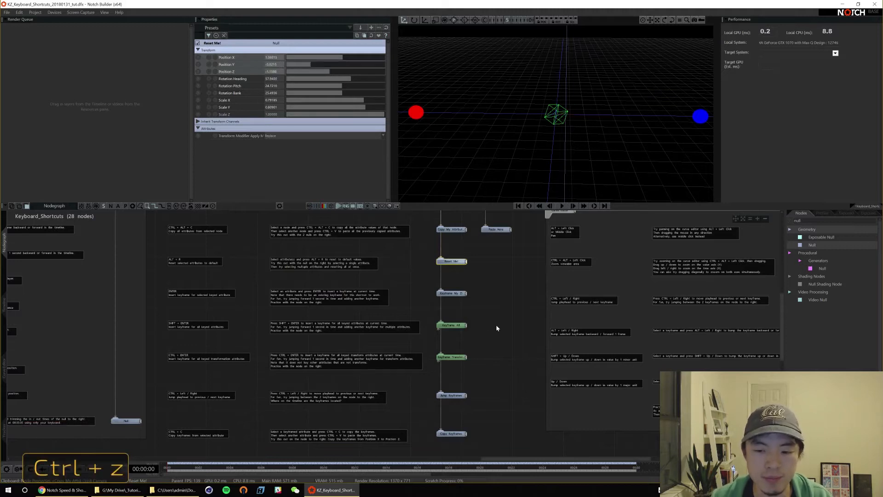
Insert a Position Z keyframe on the Keyframe My Z! null at 00:04:00.
left_click(252, 297)
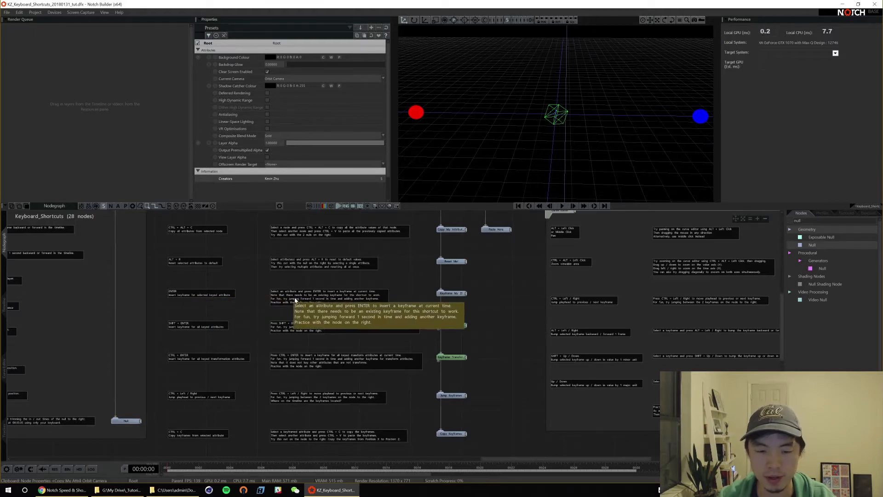
left_click(443, 293)
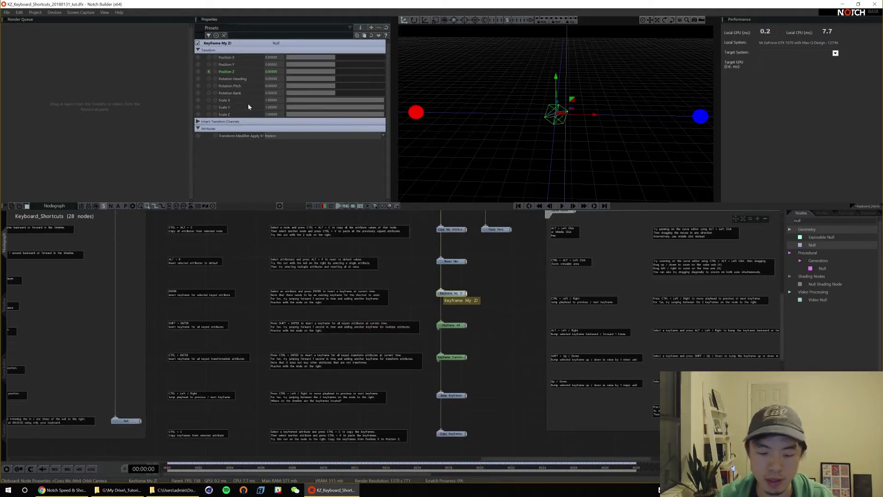
key("shift")
key("shift+Right")
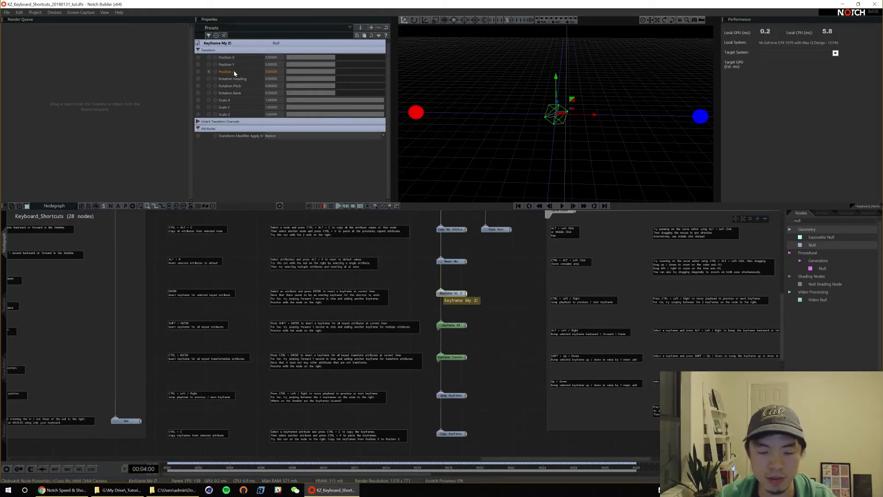
key("Return")
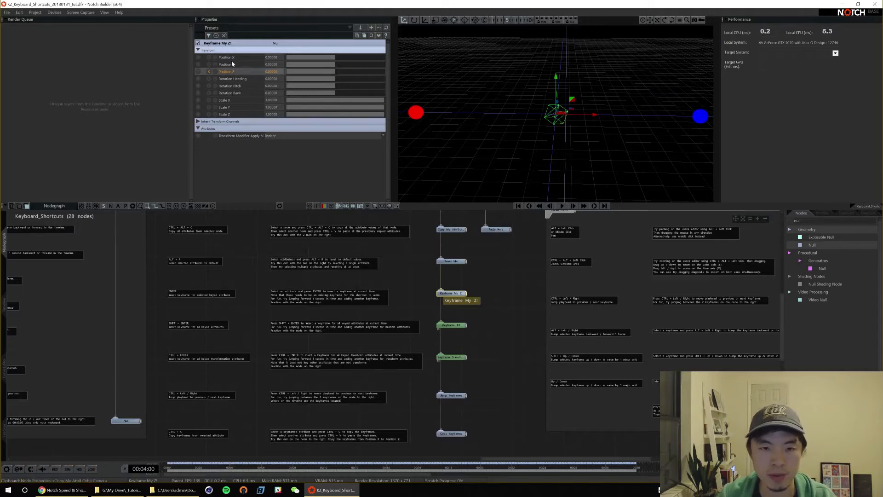
key("Return")
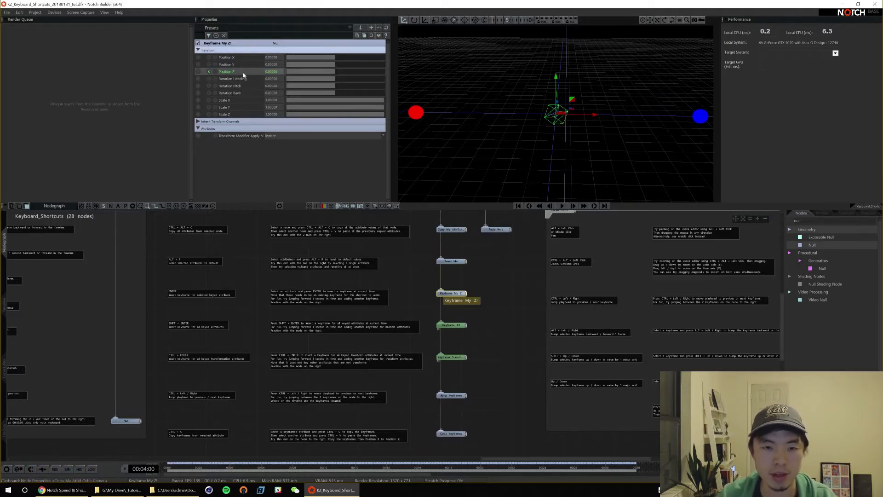
Add two more Position Z keyframes to the Keyframe My Z! null, at 00:08:00 and 00:11:00.
key("shift+Right")
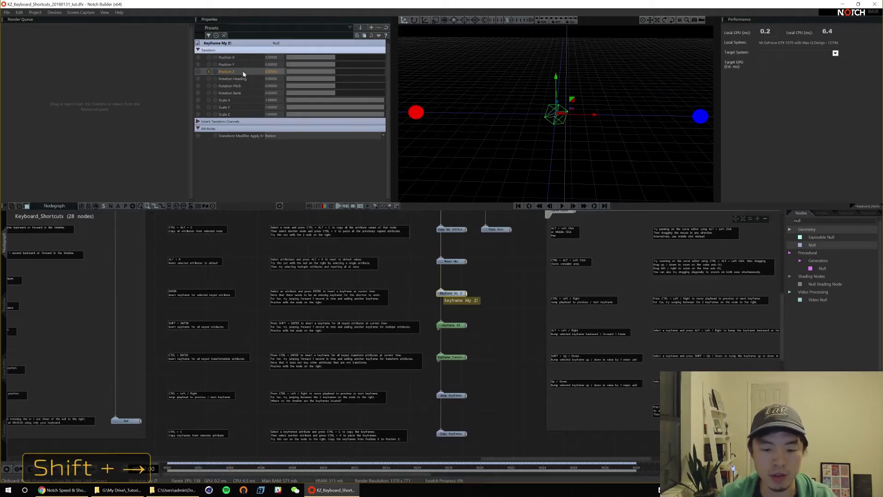
key("shift+Right")
key("Return")
key("shift+Right")
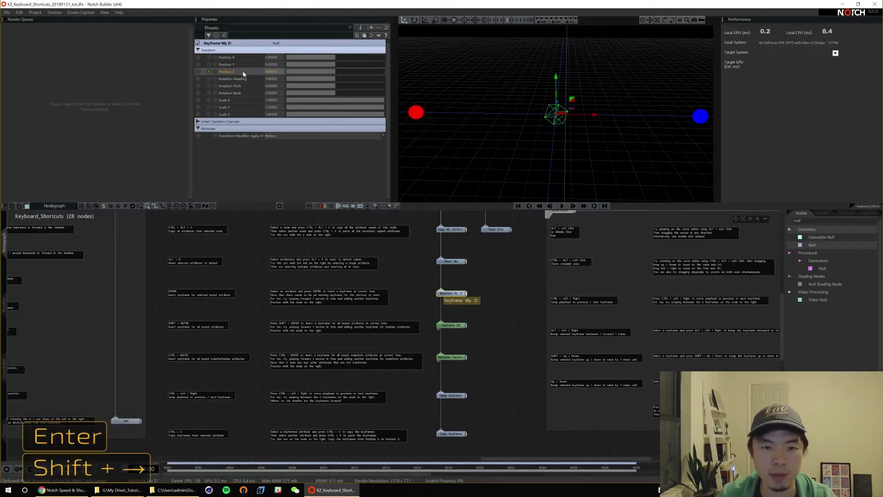
key("Return")
Check the Keyframe My Z! keyframes in the Timeline, return to the nodegraph and clear the node selection.
key("F2")
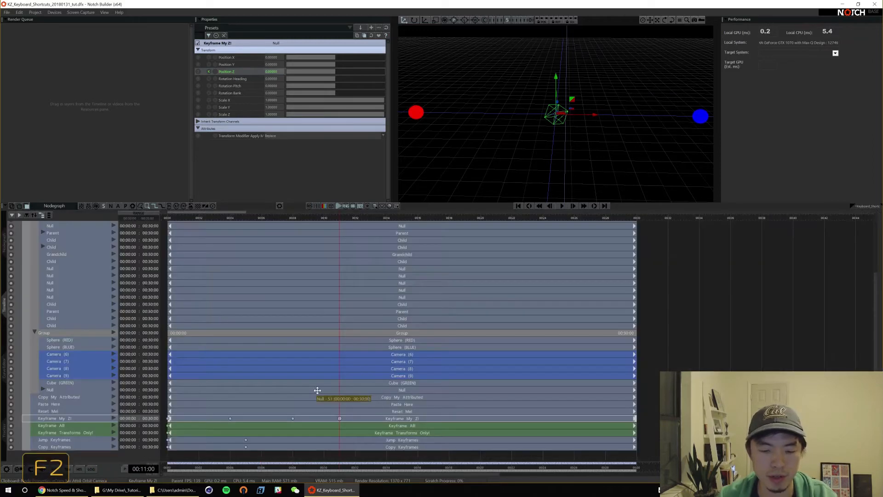
key("F2")
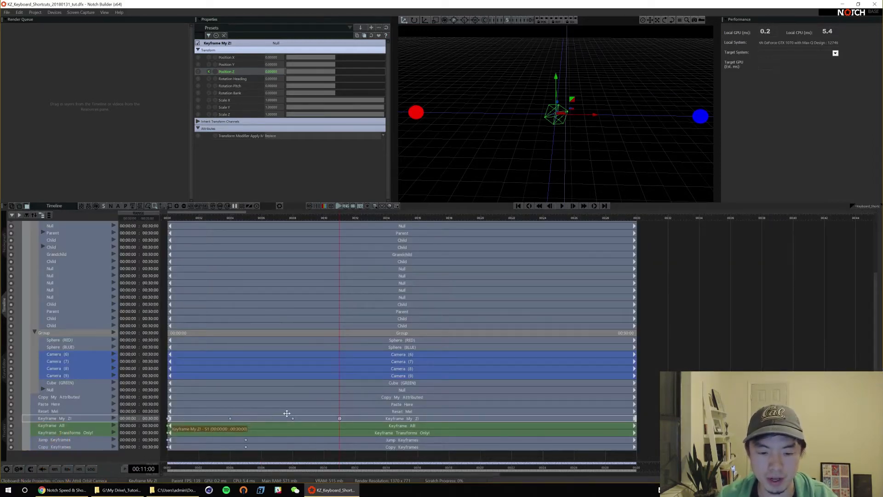
key("F1")
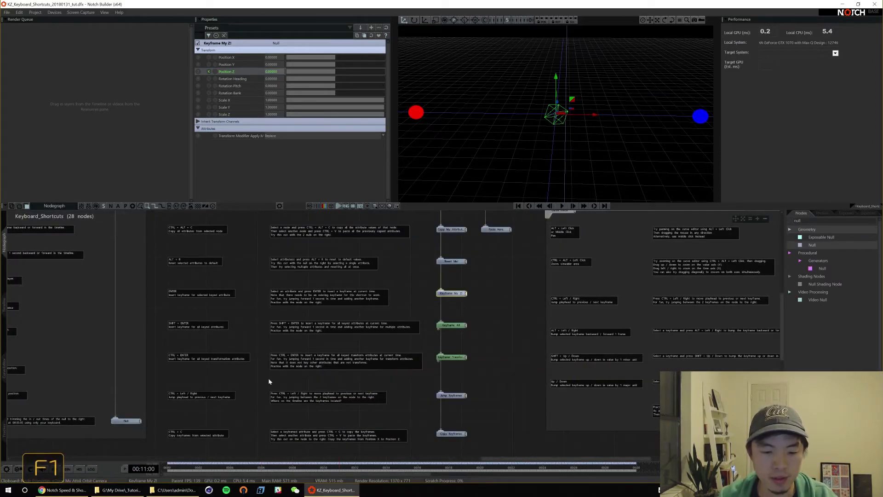
left_click(233, 388)
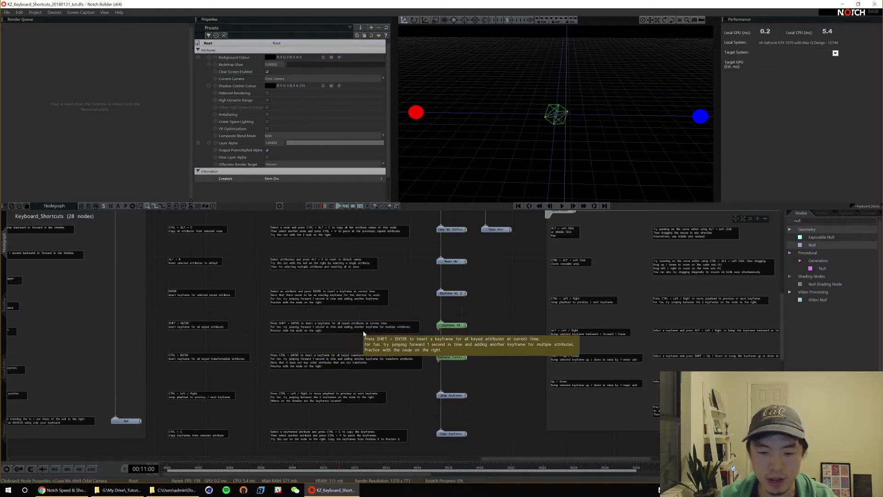
Insert a keyframe for all keyed attributes of the Keyframe All! cloner at 00:04:00.
left_click_drag(476, 315, 435, 346)
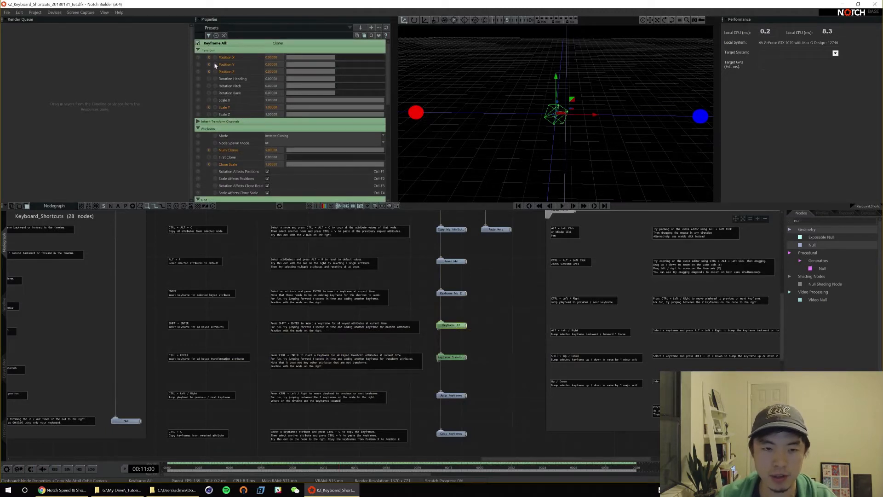
key("Home")
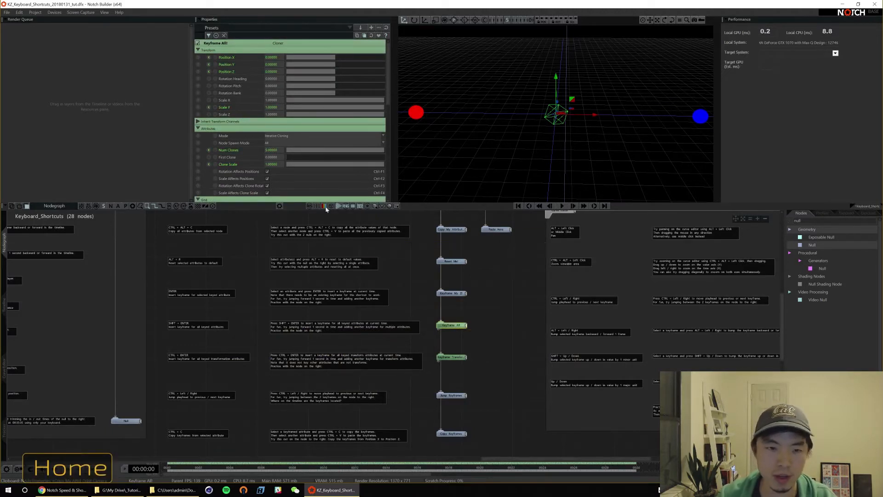
key("shift+Right")
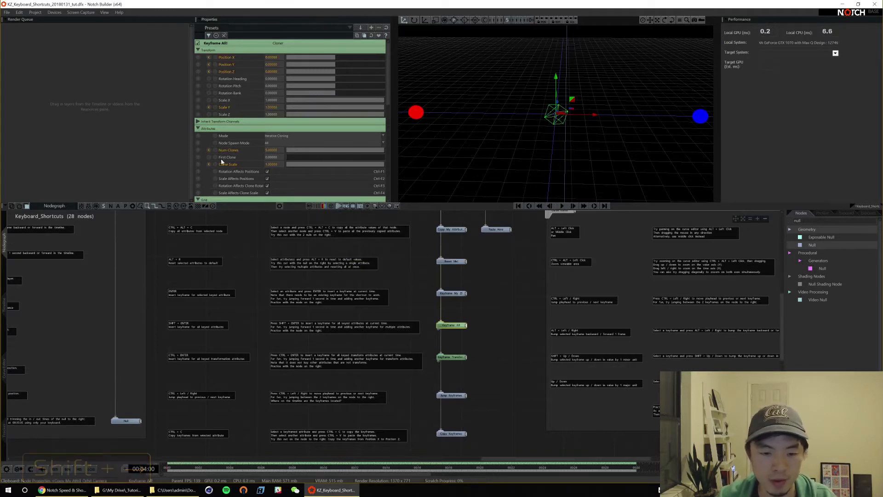
key("shift+Return")
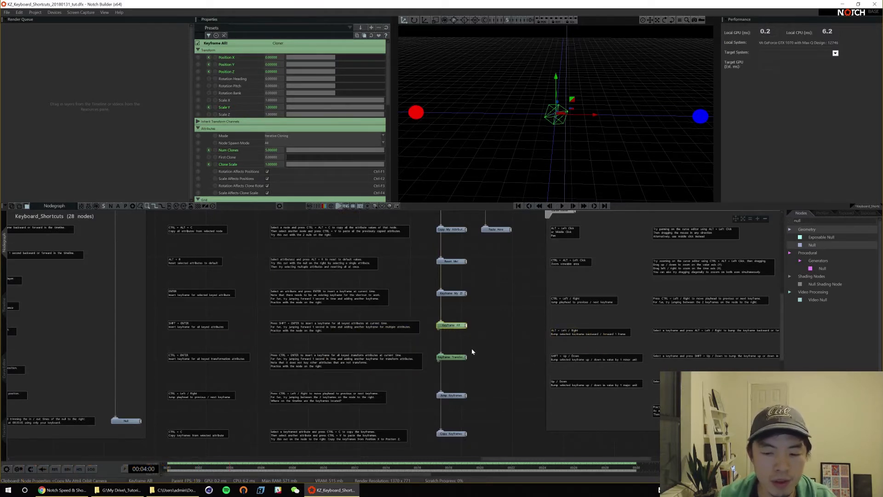
Insert a keyframe for only the keyed transform attributes of the Keyframe Transforms Only! cloner at 00:05:00.
left_click(452, 357)
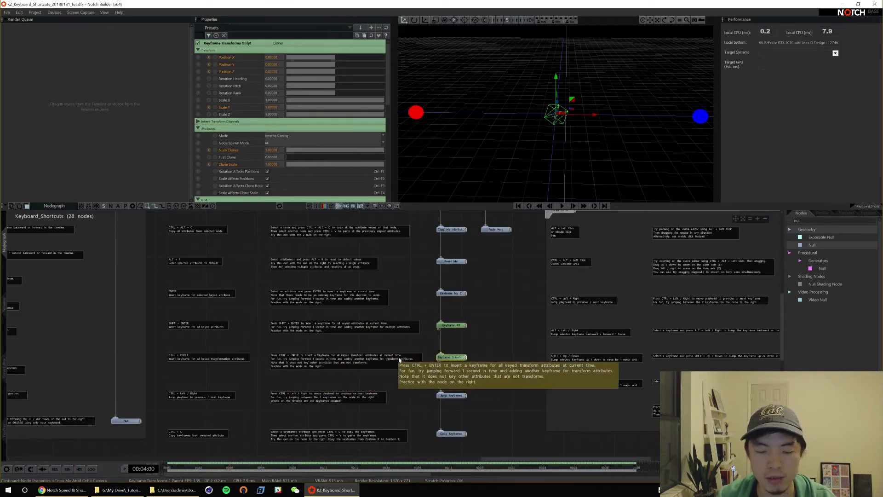
key("Home")
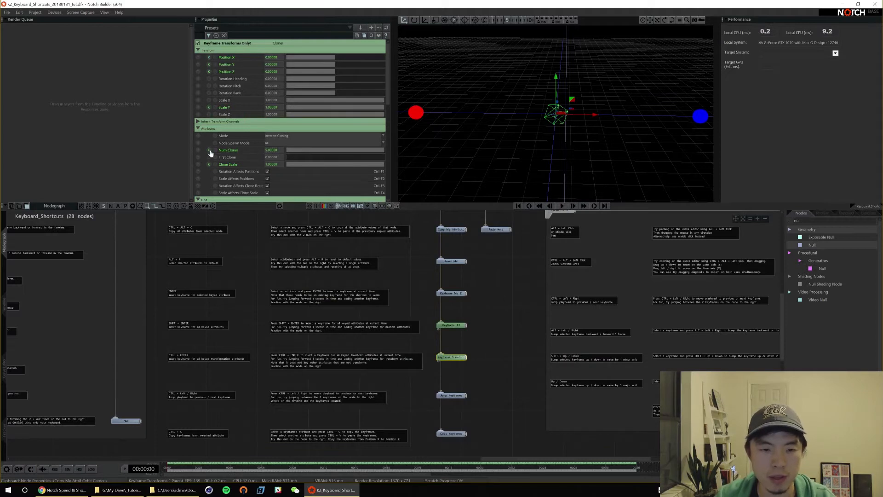
key("shift+Right")
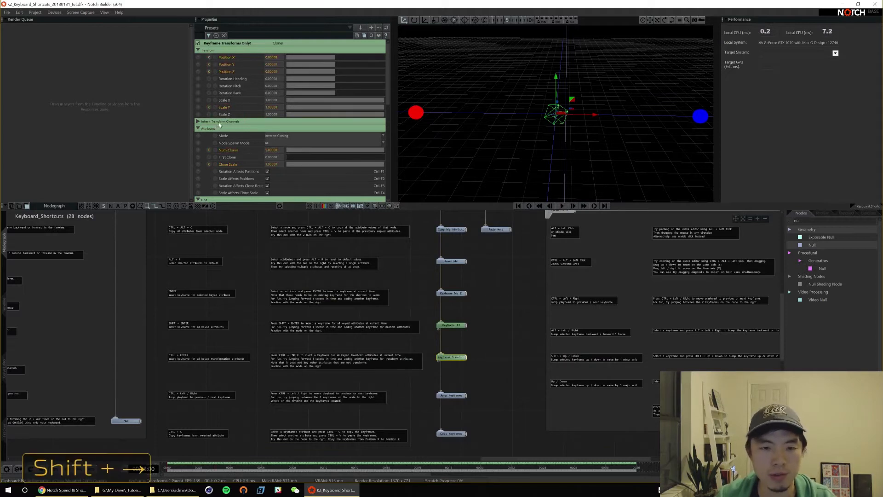
key("ctrl+Return")
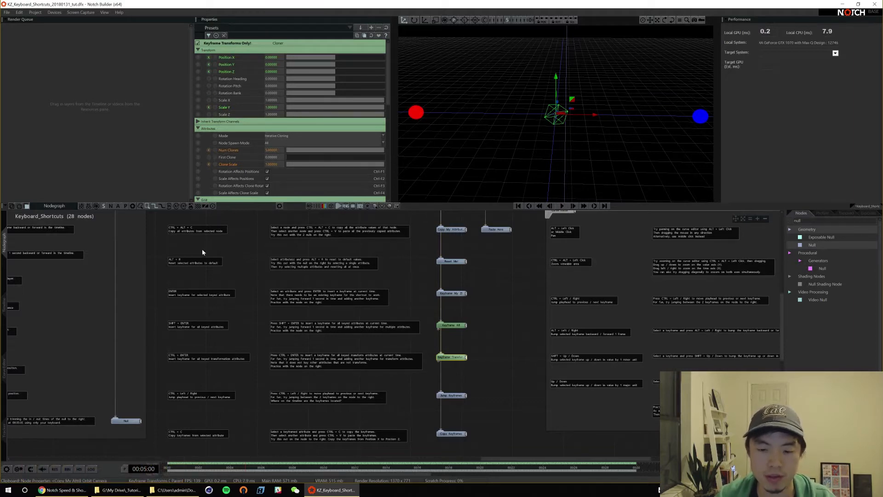
left_click_drag(252, 381, 250, 330, "alt")
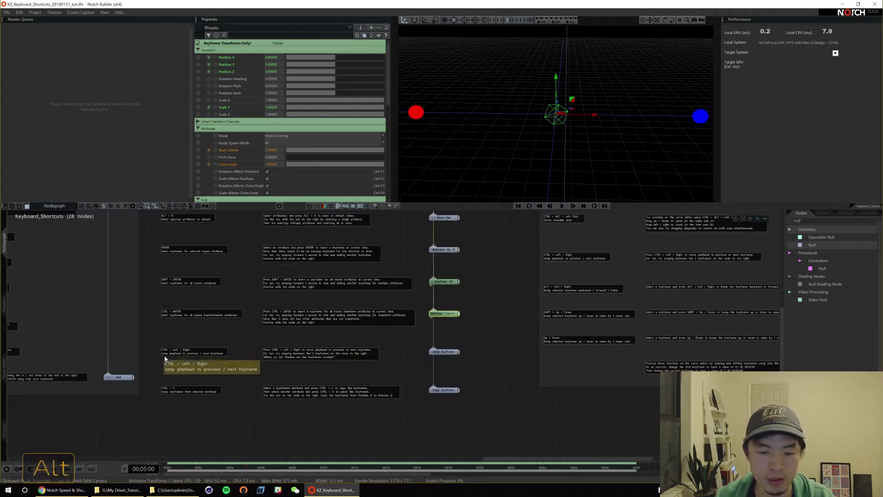
Select the Jump Keyframes null and jump the playhead back and forth between its previous and next Position X keyframes.
left_click(444, 352)
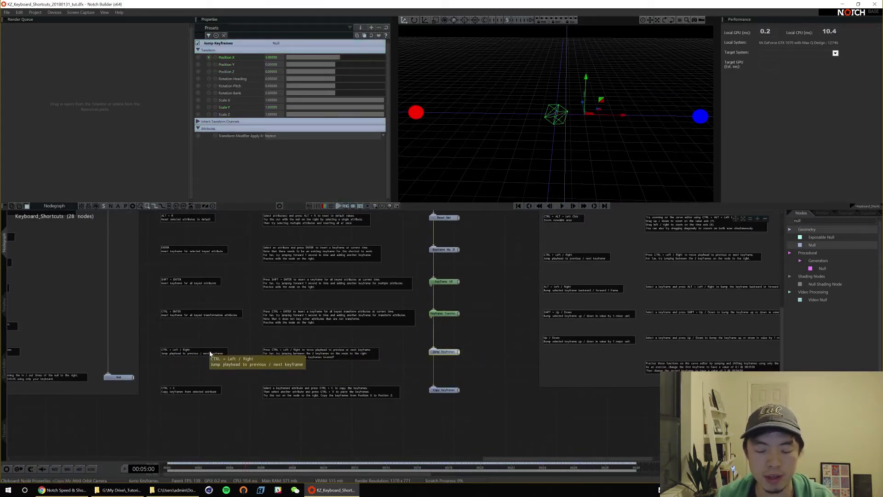
key("ctrl")
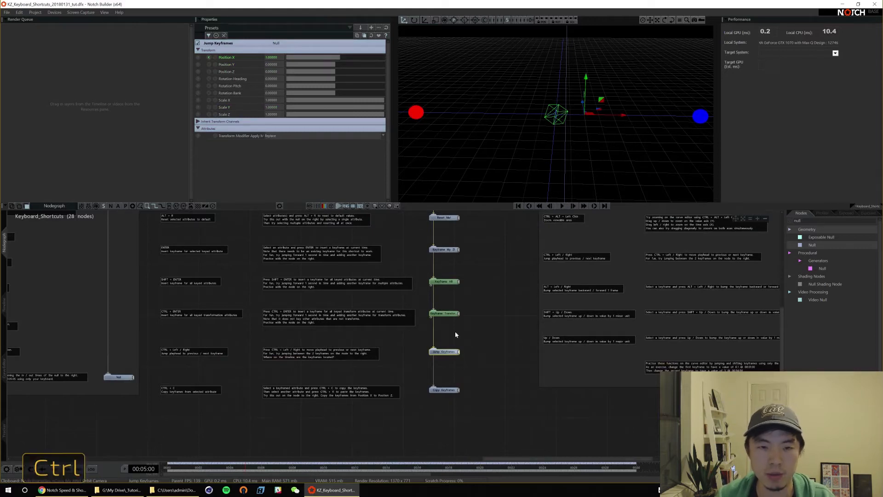
key("ctrl+Right")
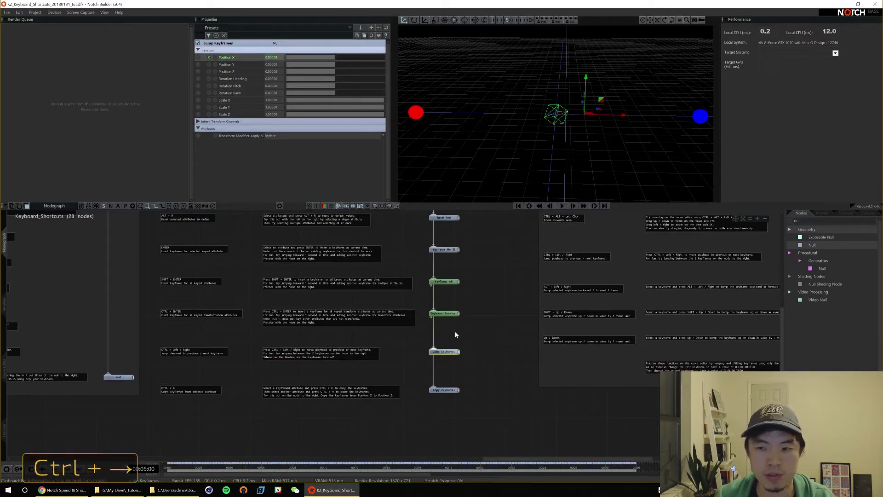
key("ctrl+Left")
key("ctrl+Right")
key("ctrl+Left")
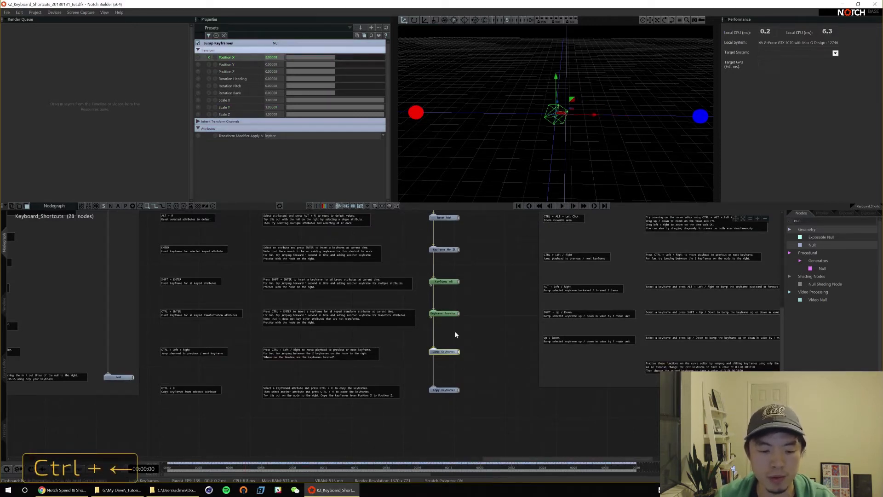
key("ctrl+Right")
key("ctrl+Left")
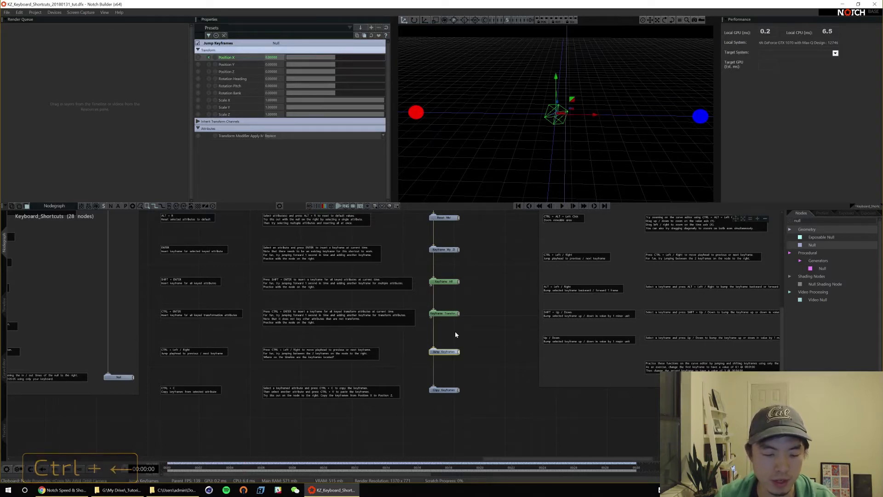
key("ctrl+Right")
Jump between the Jump Keyframes null's keyframes in the Timeline, stop at 00:05:00 and return to the nodegraph.
key("F2")
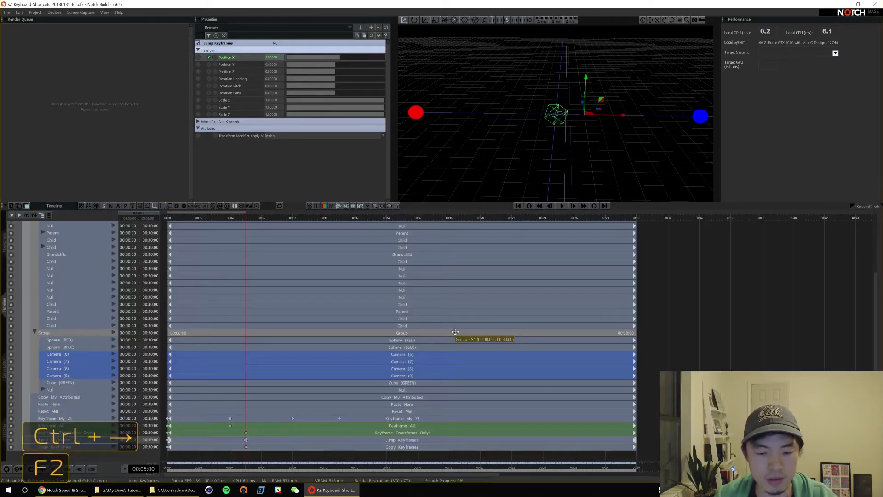
key("F2")
key("ctrl+Left")
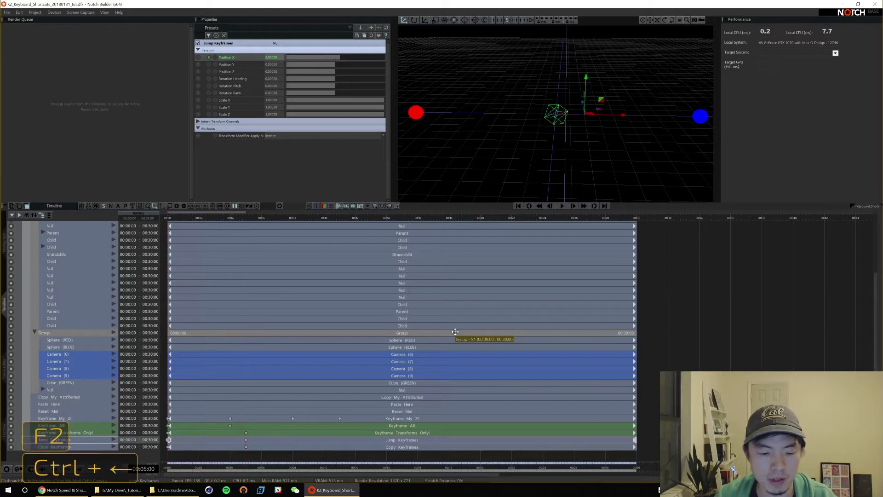
key("ctrl+Right")
key("ctrl+Left")
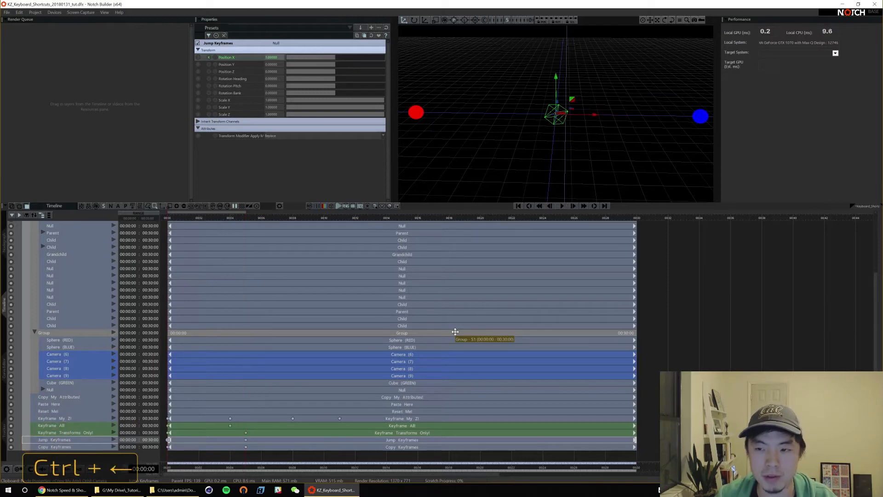
key("ctrl+Right")
key("F1")
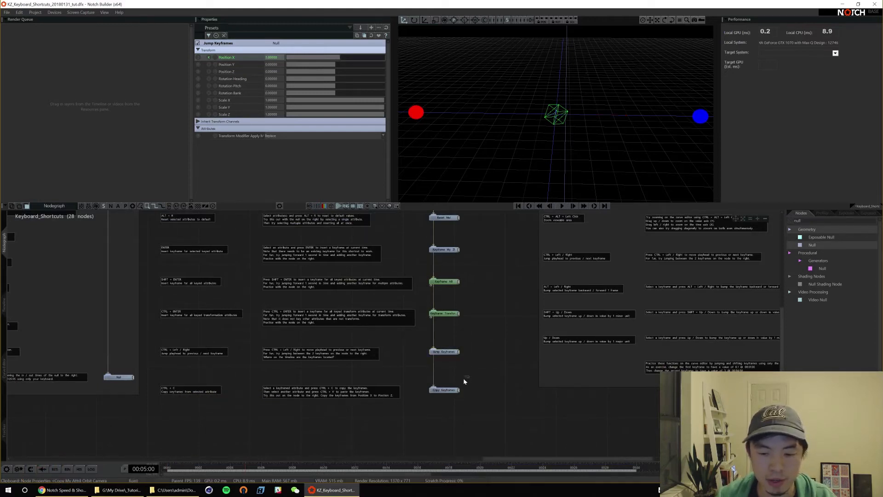
Copy the Position X keyframes of the Copy Keyframes null from 00:00:00 and paste them onto its Position Z.
left_click(446, 391)
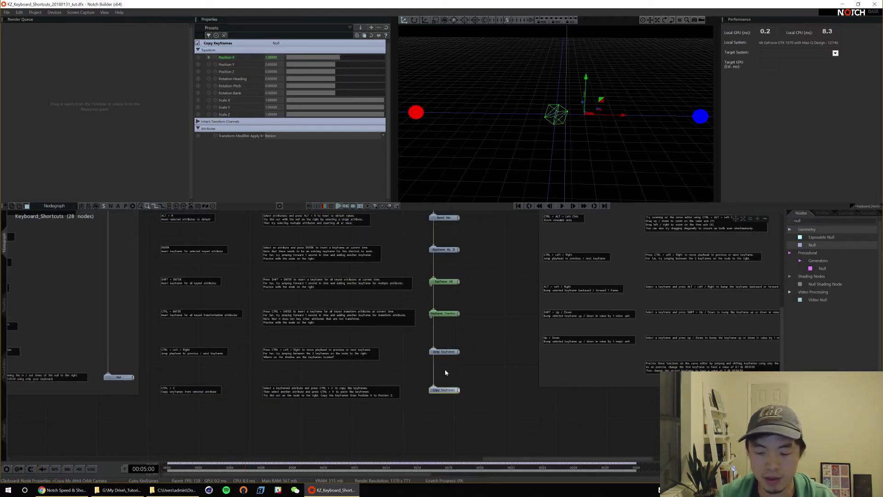
key("Home")
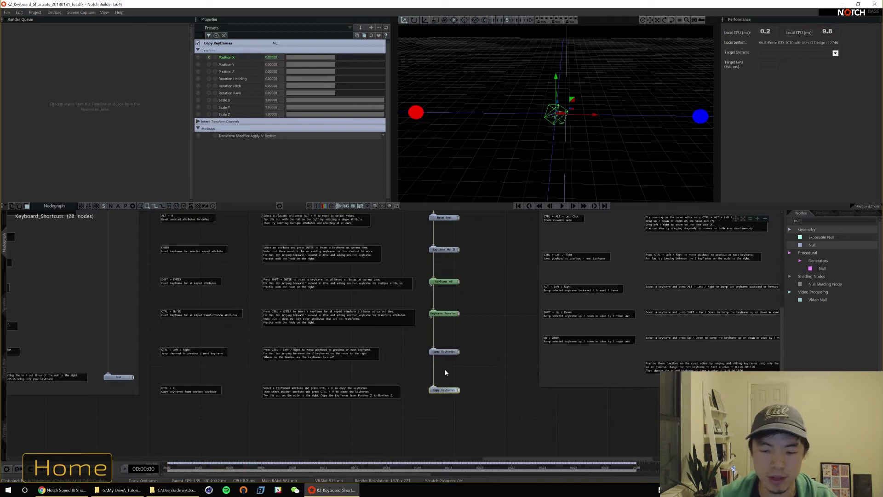
left_click(231, 59)
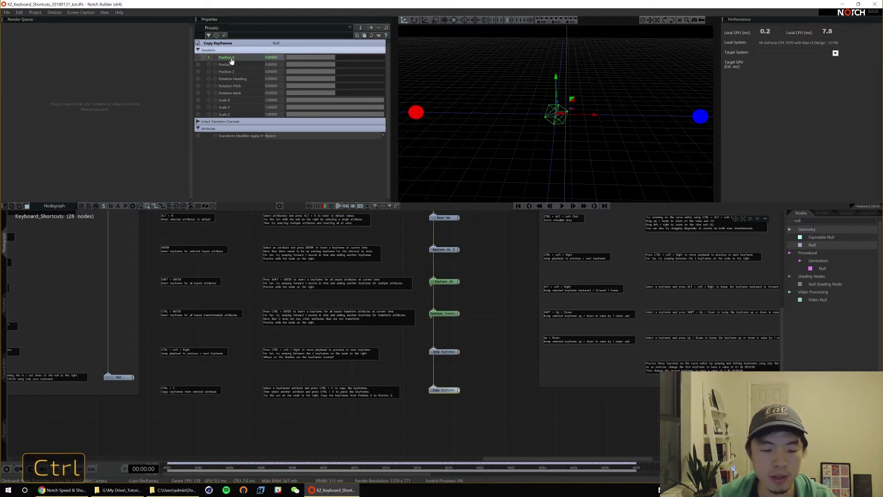
key("ctrl+c")
left_click(232, 72)
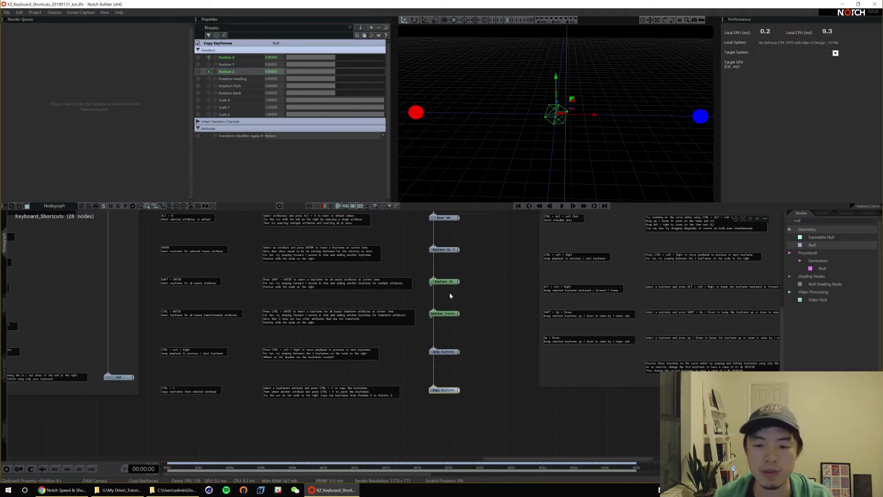
Group all comments and nodes of the Keyframing section in the nodegraph.
left_click_drag(484, 297, 418, 312, "alt")
left_click(287, 258)
left_click_drag(184, 232, 428, 413)
key("ctrl+g")
left_click_drag(410, 302, 268, 332, "alt")
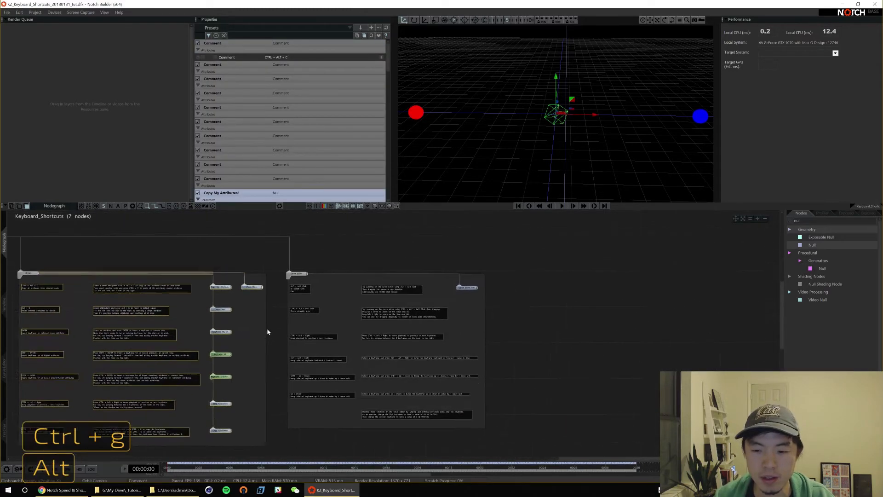
Ungroup the section containing the Curve Editor Fun null and its shortcut comments.
left_click(283, 272)
key("ctrl+shift+g")
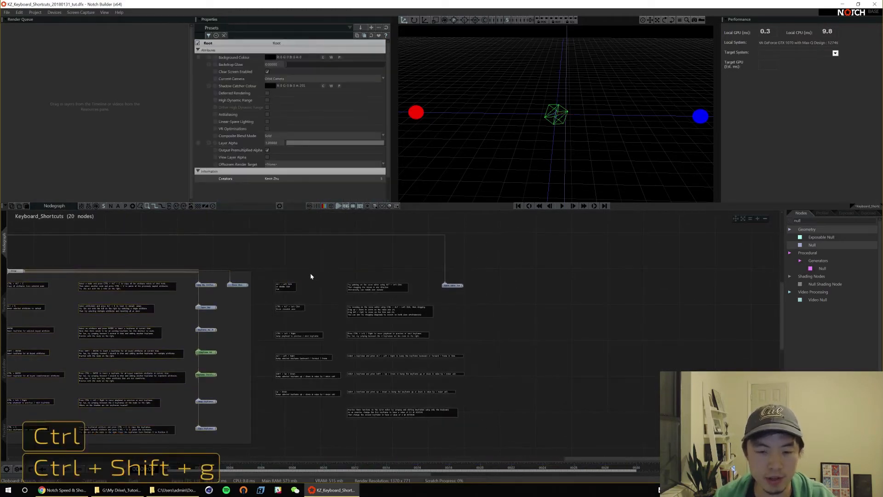
left_click_drag(311, 276, 254, 306, "ctrl+alt")
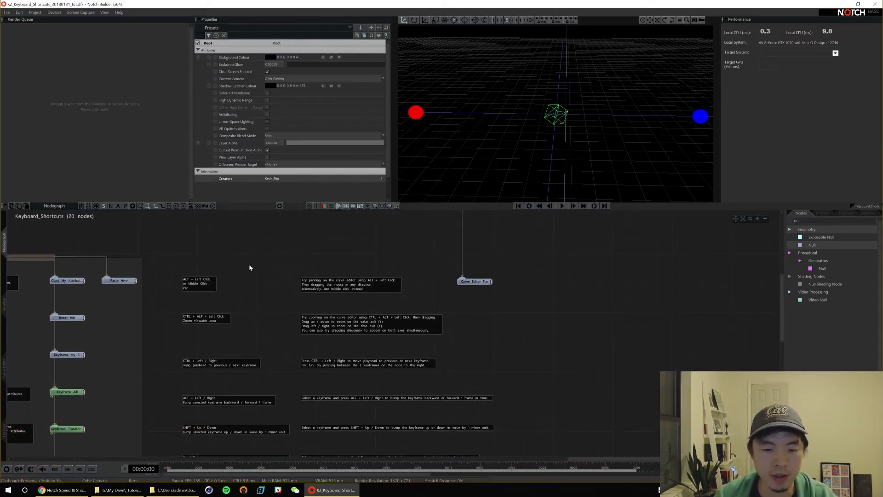
left_click_drag(250, 268, 287, 291, "alt")
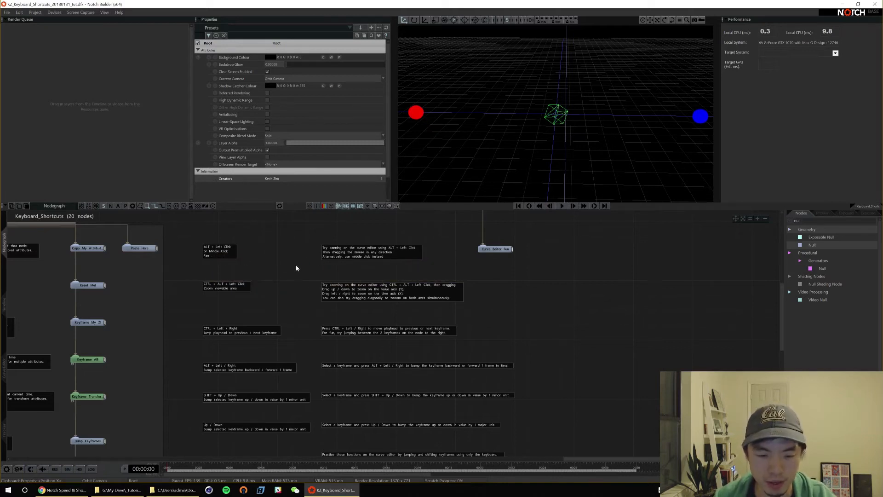
Pan the view in the Curve Editor and return to the nodegraph.
key("F3")
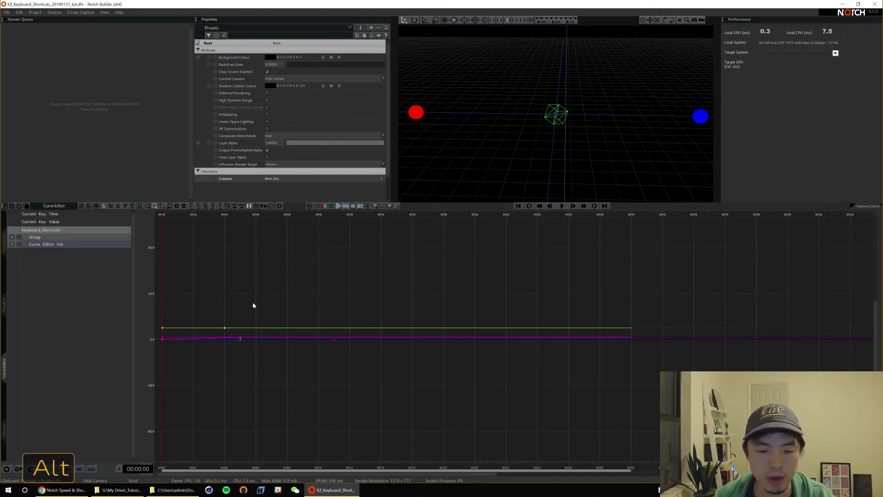
left_click_drag(252, 302, 302, 306, "alt")
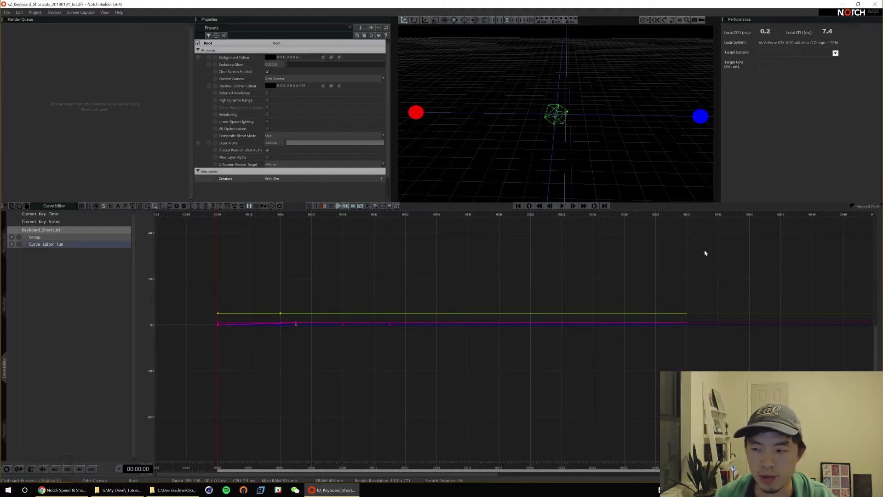
key("F1")
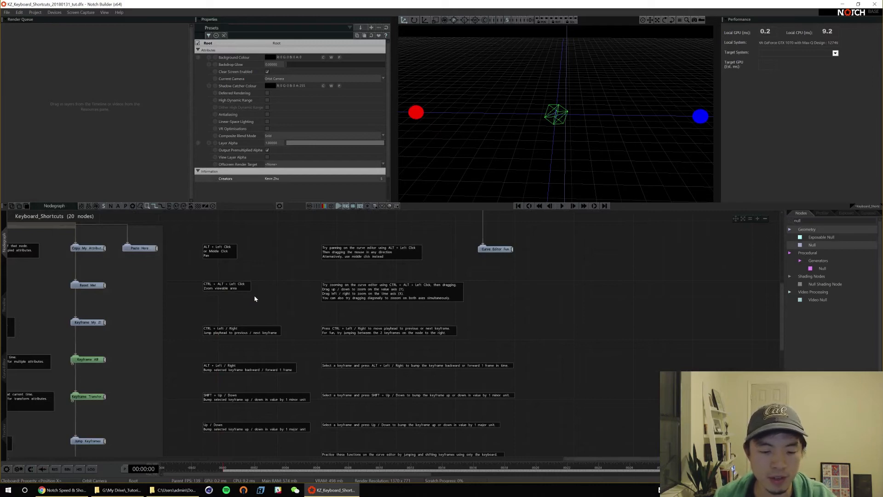
Display only the Curve Editor Fun curve in the Curve Editor, zoom its time and value axes around both keyframes, and return to the nodegraph.
key("F3")
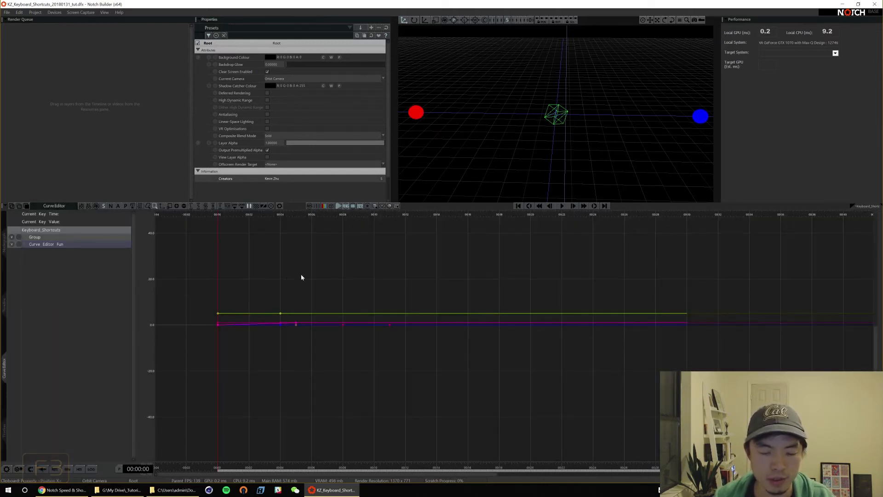
key("ctrl+alt")
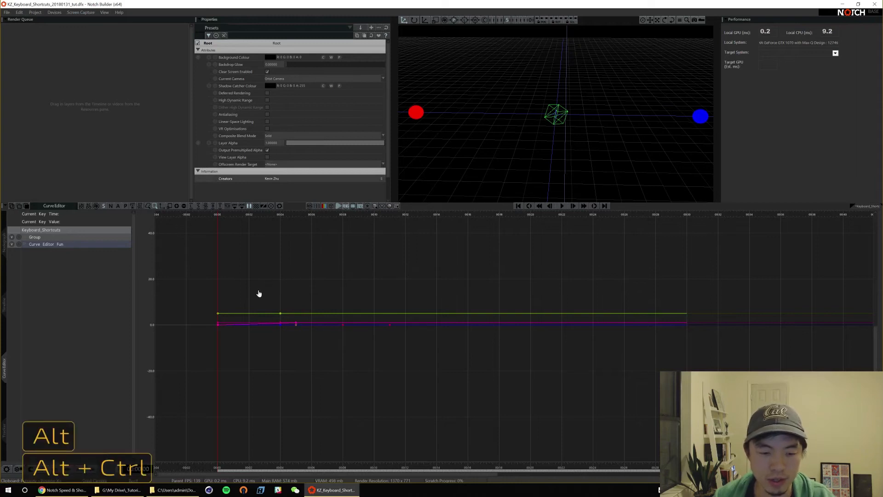
left_click_drag(312, 290, 249, 286, "ctrl+alt")
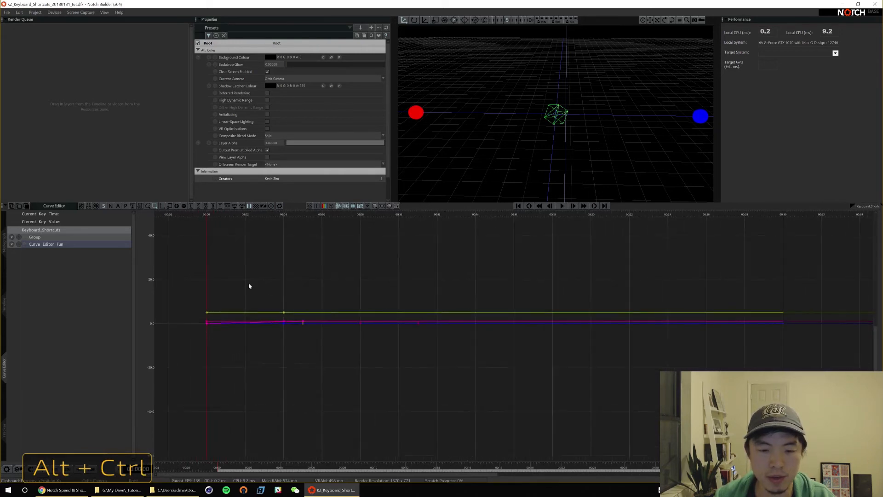
left_click(19, 244)
left_click_drag(276, 313, 257, 315, "ctrl+alt")
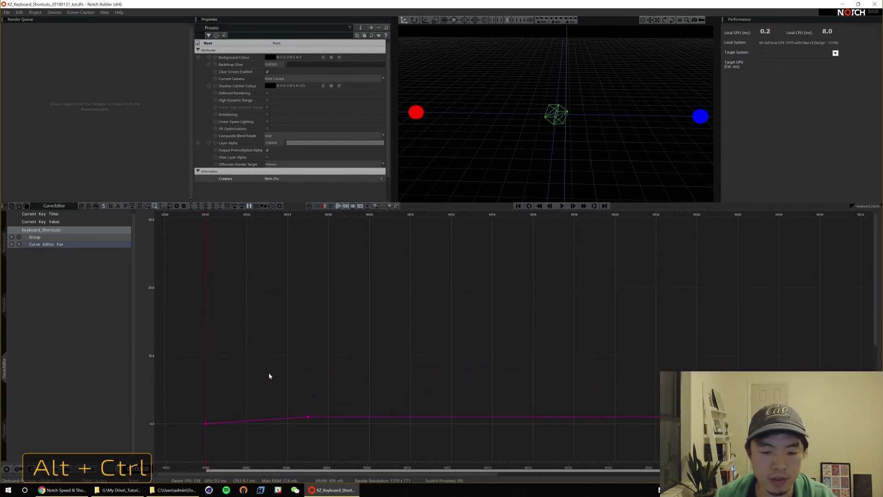
left_click_drag(270, 376, 274, 294, "ctrl+alt")
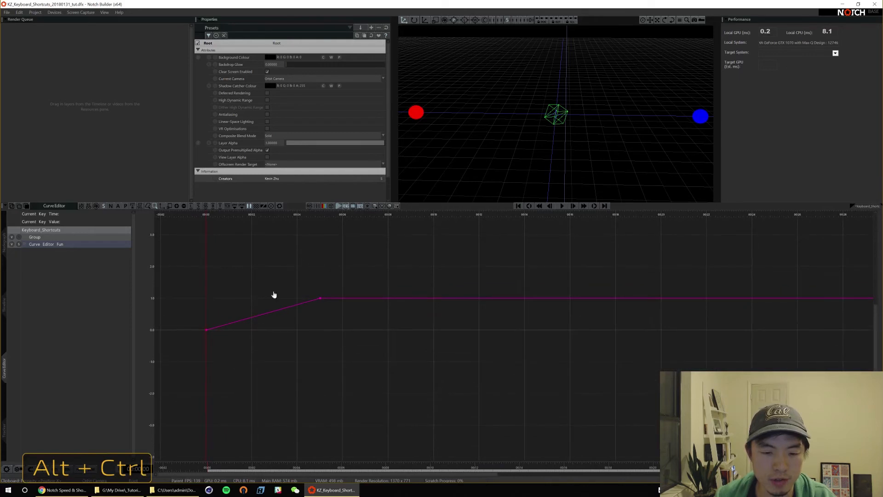
left_click_drag(263, 398, 365, 319, "ctrl+alt")
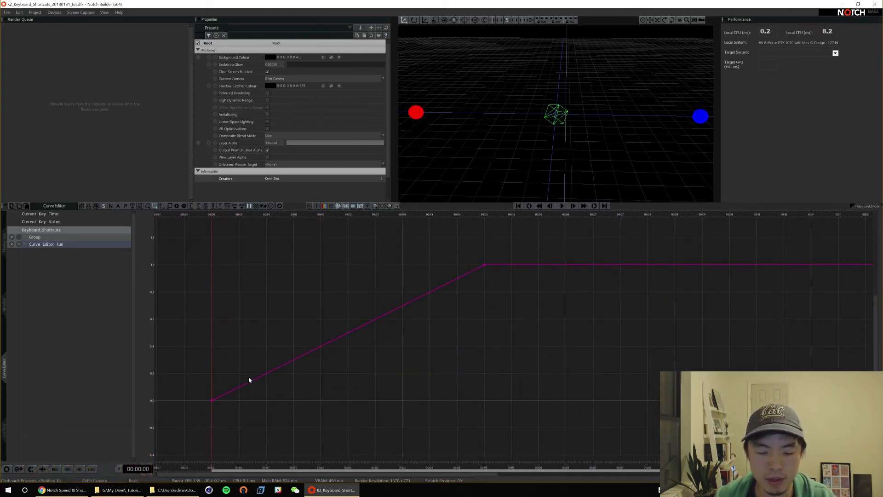
mouse_move(327, 300)
left_mouse_down("ctrl+alt")
mouse_move(328, 325)
mouse_move(334, 310)
mouse_move(358, 310)
mouse_move(337, 312)
left_mouse_up("ctrl+alt")
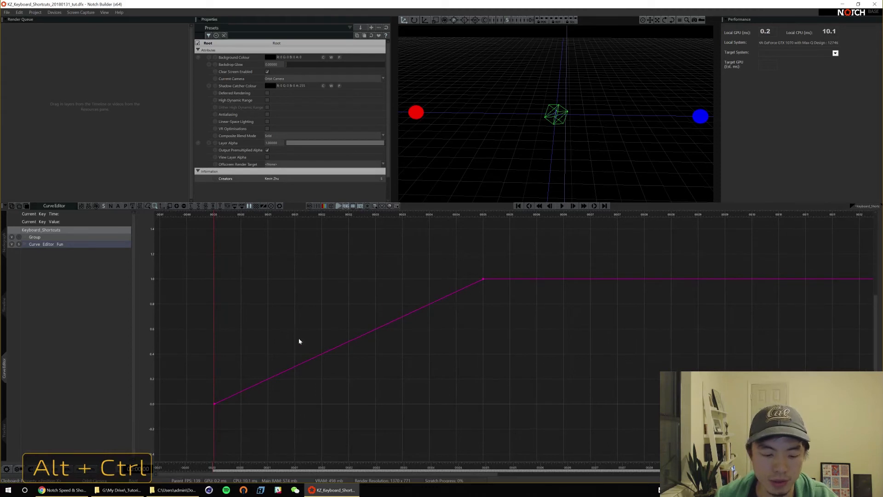
key("F1")
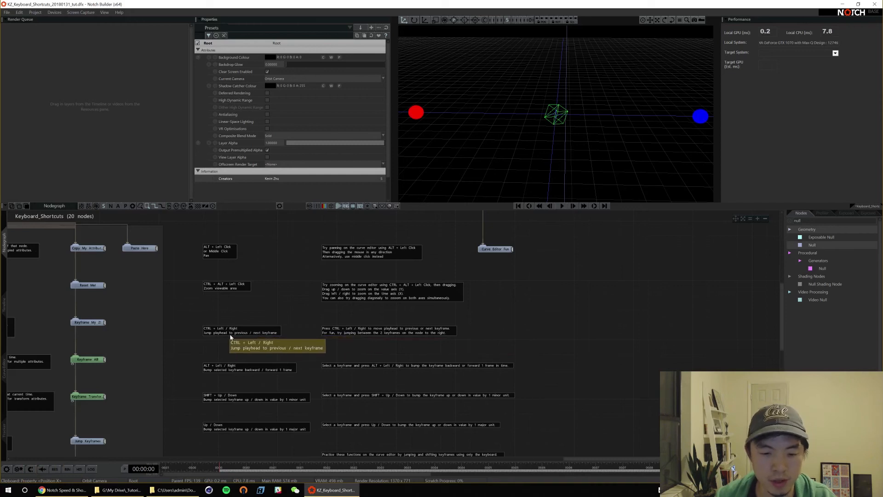
Select the Curve Editor Fun null, jump the playhead between its two keyframes in the Curve Editor, and return to the nodegraph.
left_click(501, 249)
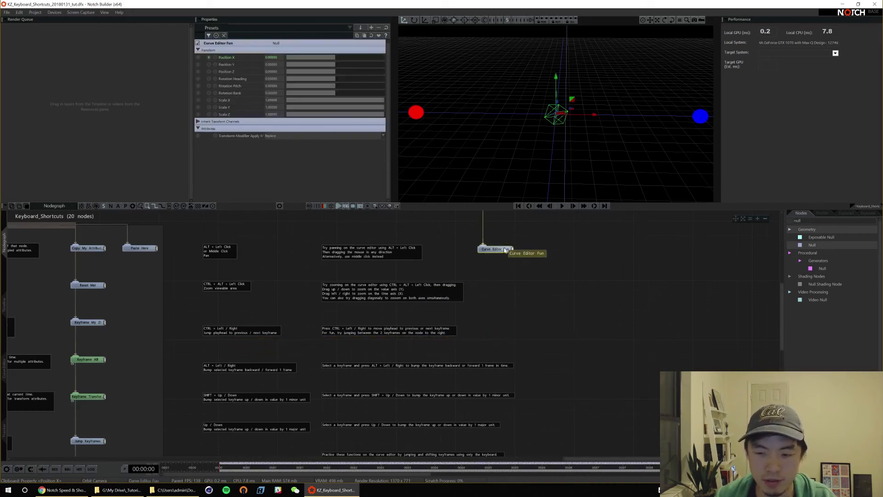
key("F3")
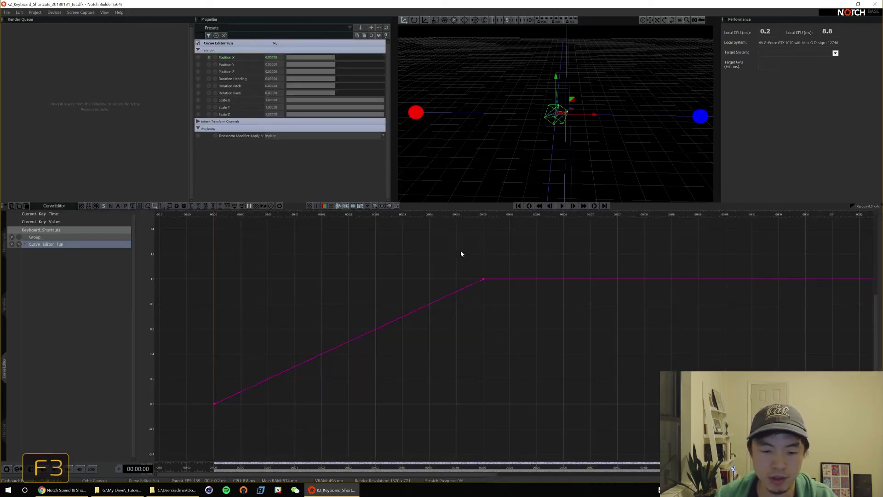
key("ctrl+Right")
key("ctrl+Left")
key("ctrl+Right")
key("ctrl+Left")
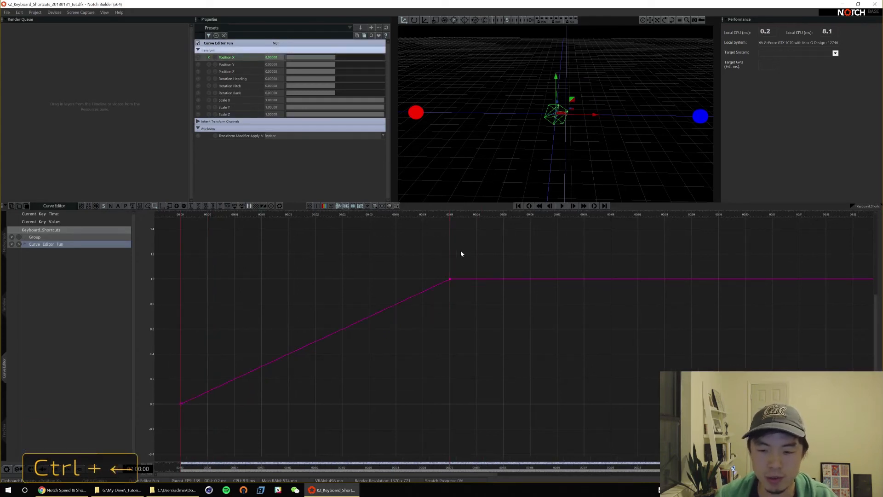
key("ctrl+Right")
key("ctrl+Left")
key("ctrl+Right")
key("F1")
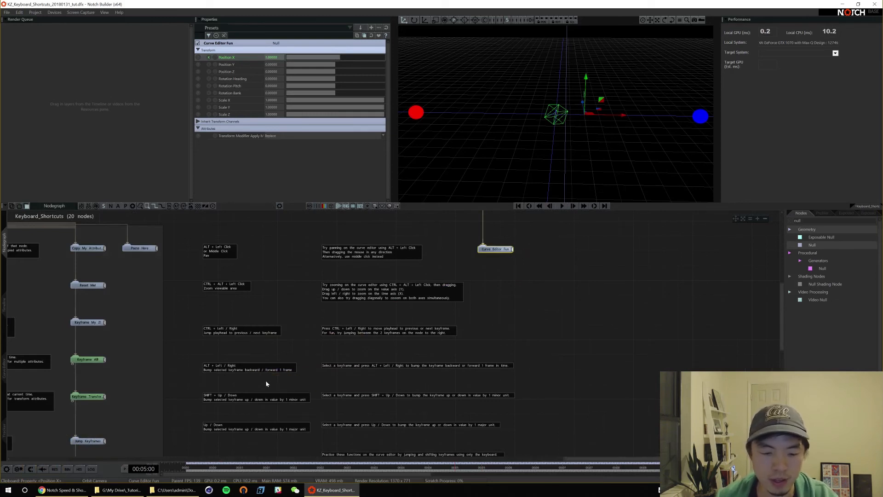
Bump the second Curve Editor Fun keyframe backward and forward by one frame in the Curve Editor, and return to the nodegraph.
key("F1")
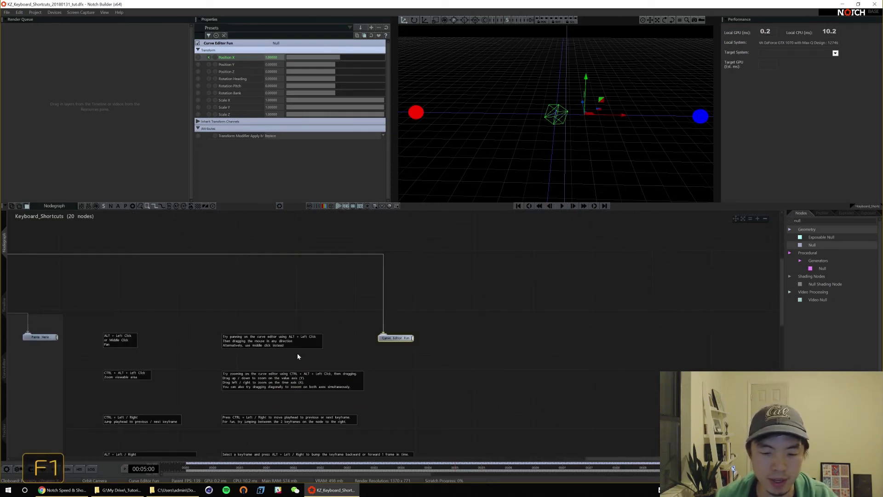
key("F3")
key("ctrl+Right")
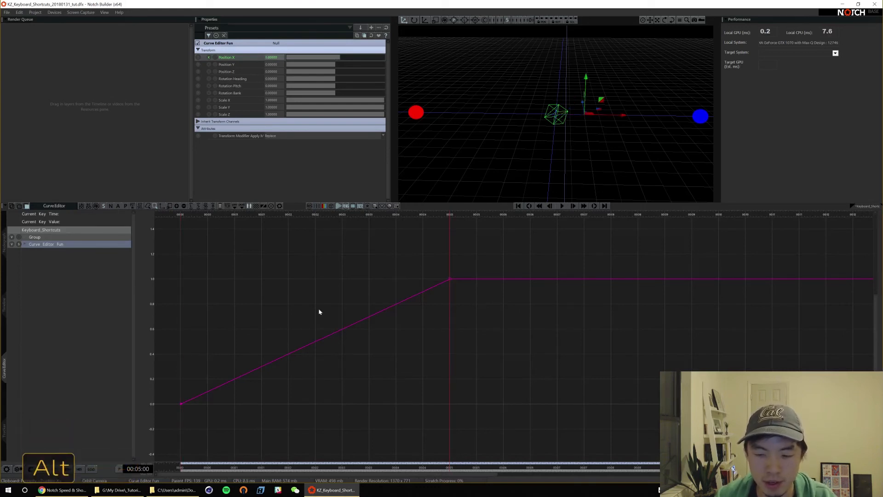
key("alt+Left")
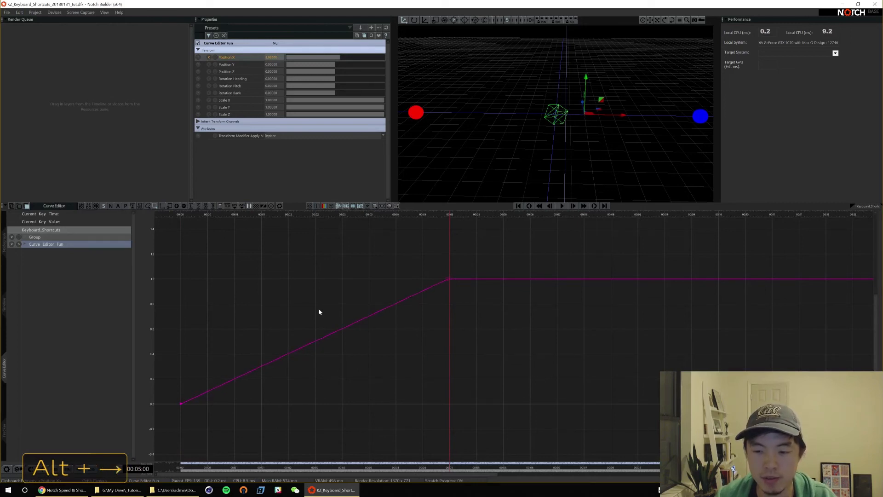
key("F1")
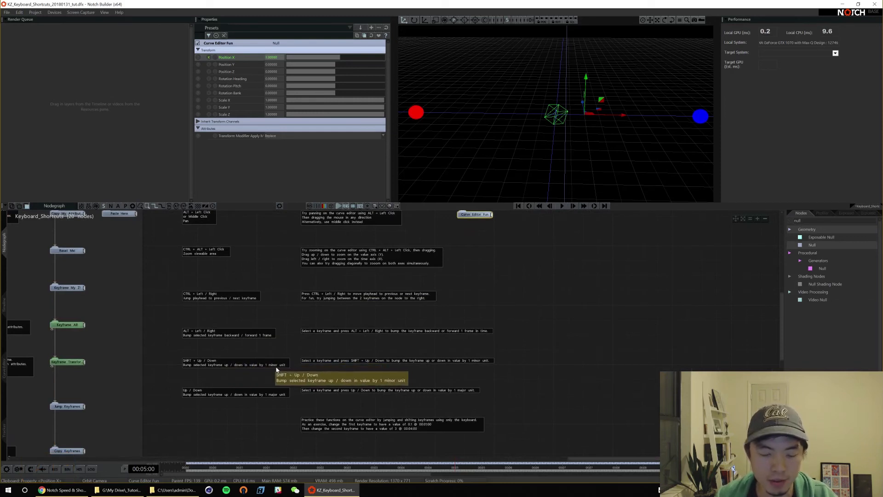
In the Curve Editor, bump the second Curve Editor Fun keyframe up in value by two minor units and back down.
key("F3")
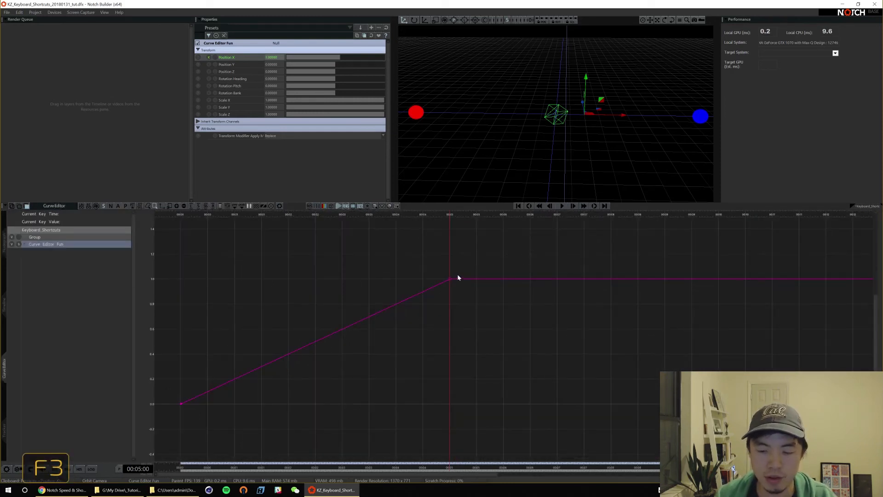
key("shift+Up")
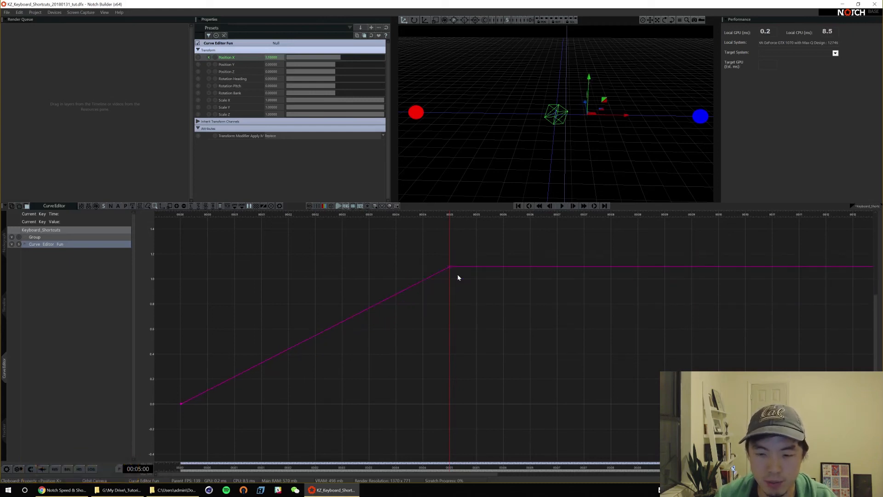
key("shift+Up")
key("shift+Down")
key("shift+Down")
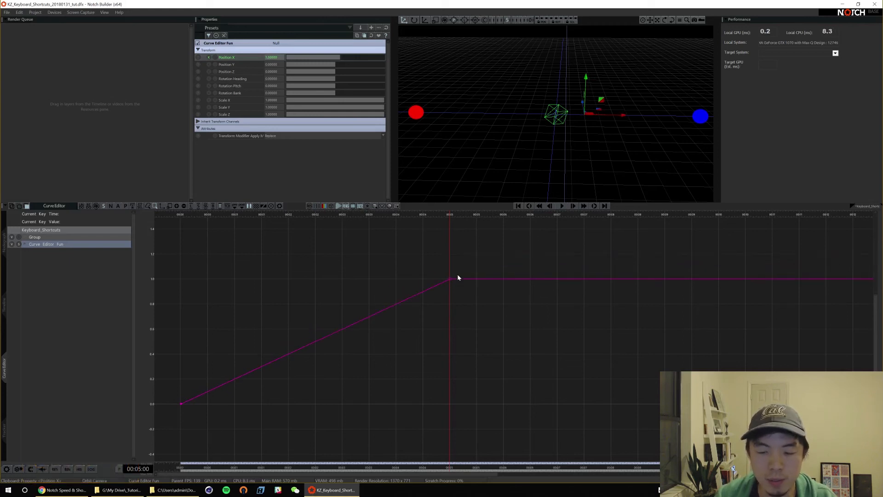
Bump the second keyframe up and down by major value units and back and forth in time, and return to the nodegraph.
key("Up")
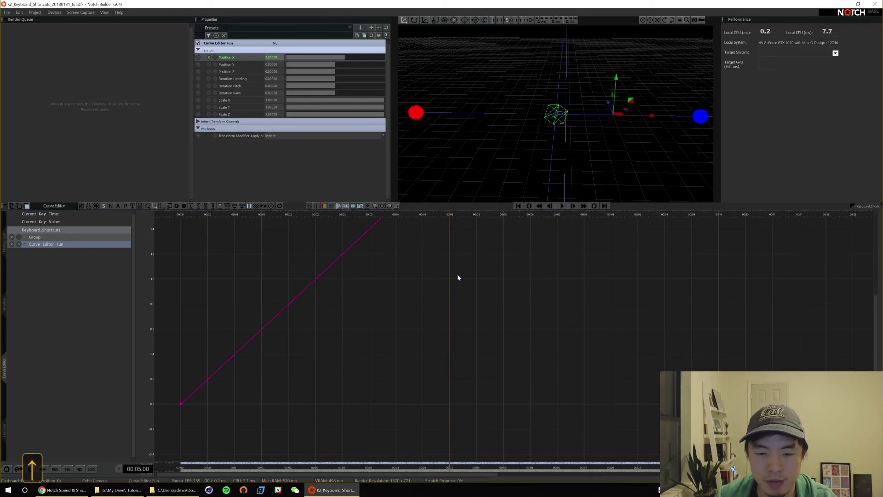
key("Down")
key("Down")
key("Up")
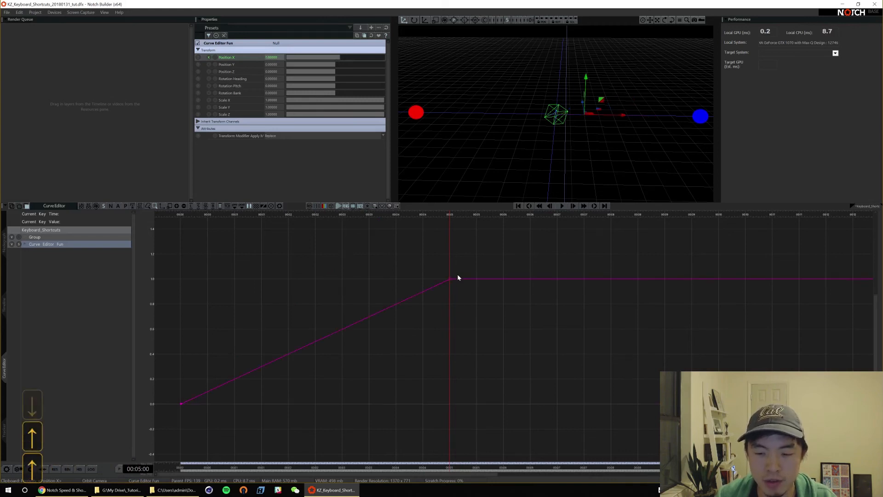
key("alt+Left")
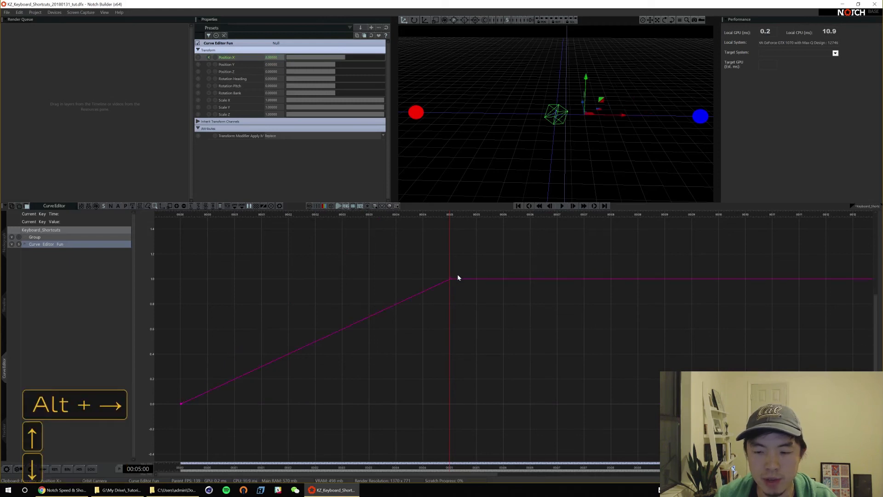
key("Down")
key("Up")
key("F1")
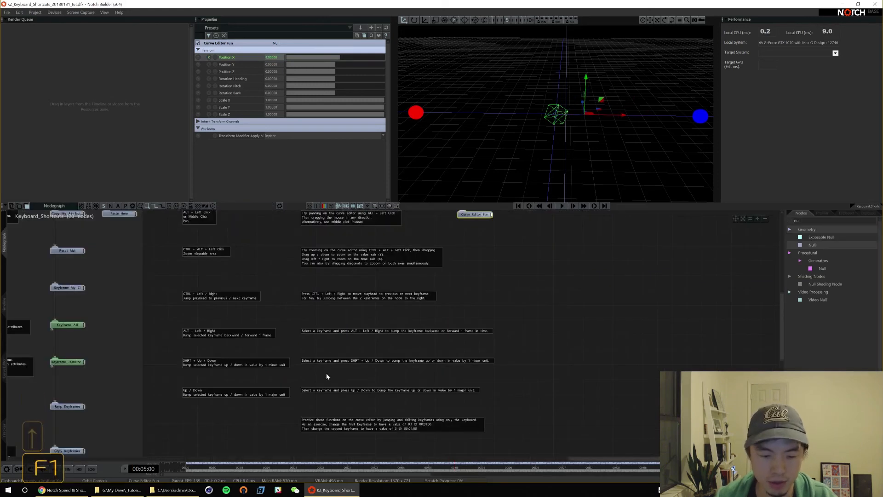
Group the Curve Editor Fun null together with its shortcut and exercise comments, and clear the selection.
left_click_drag(315, 349, 278, 301, "alt")
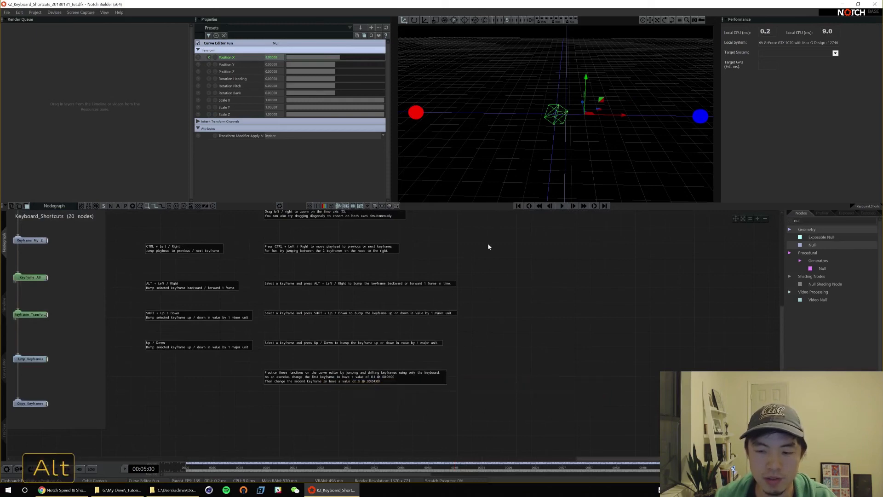
left_click_drag(488, 243, 412, 261, "alt")
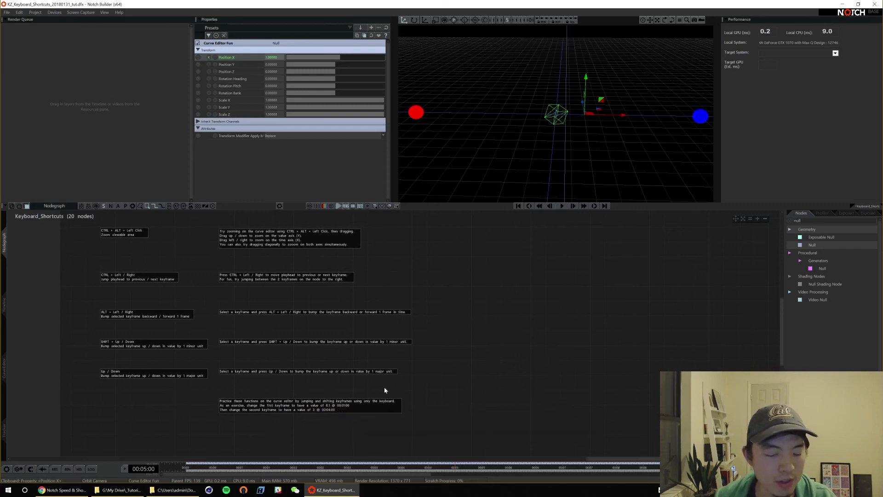
mouse_move(427, 369)
left_mouse_down("alt")
mouse_move(452, 383)
mouse_move(297, 343)
mouse_move(462, 361)
mouse_move(422, 370)
left_mouse_up("alt")
left_click_drag(240, 260, 401, 375)
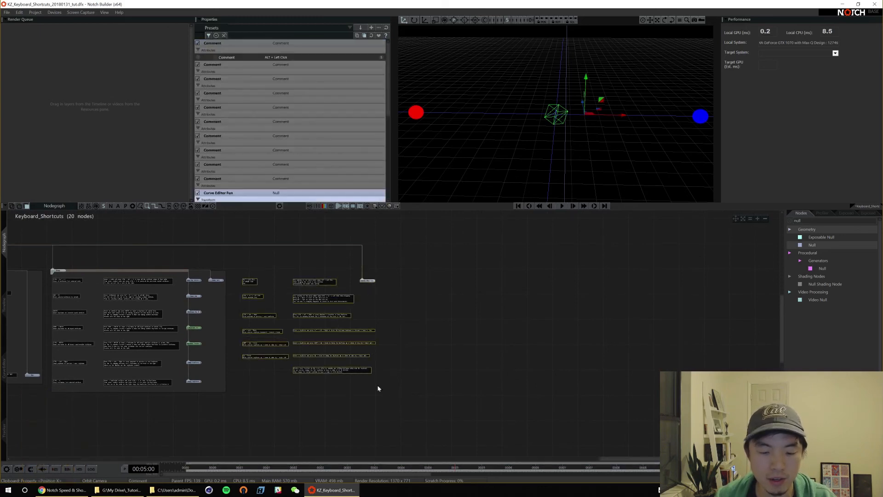
key("ctrl+g")
left_click(232, 407)
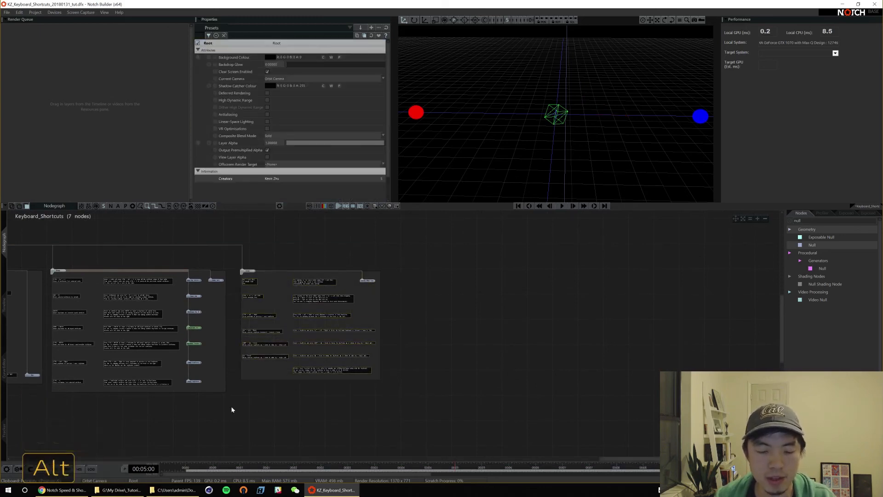
Bring all the grouped shortcut sections into view in the nodegraph.
left_click_drag(230, 409, 378, 398, "alt")
left_click_drag(396, 354, 421, 351, "alt")
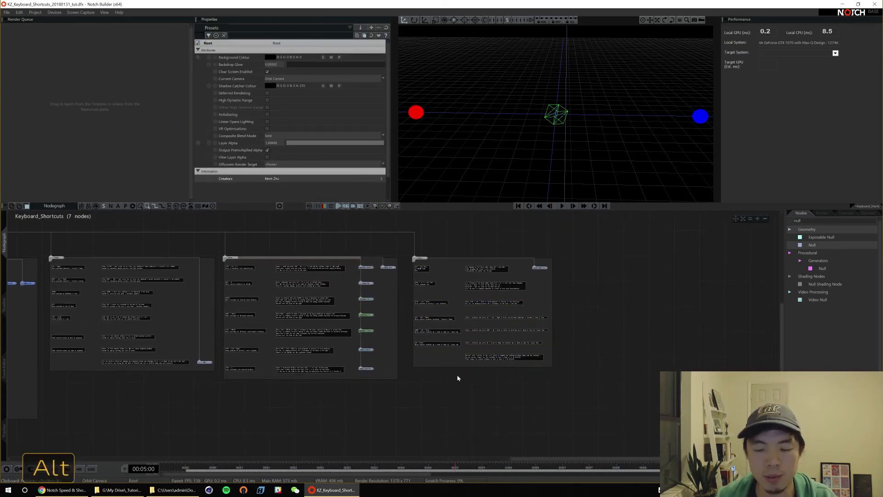
left_click_drag(305, 414, 377, 398, "alt")
left_click_drag(308, 392, 413, 386, "alt")
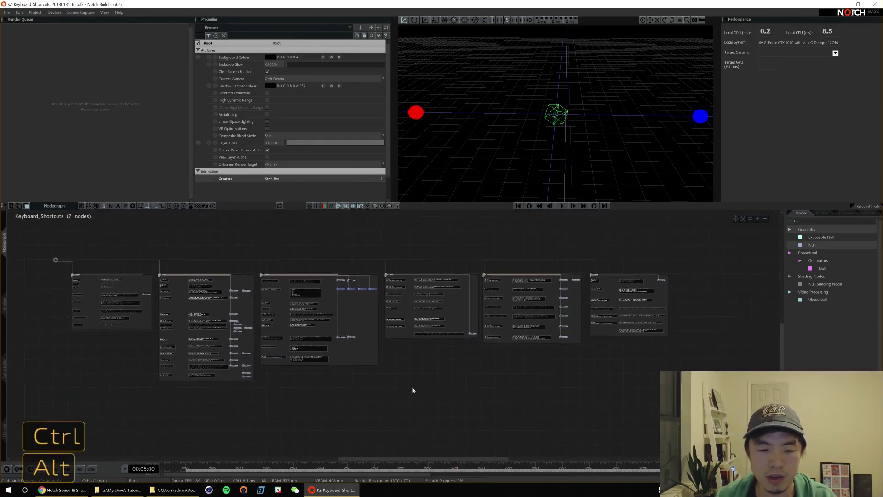